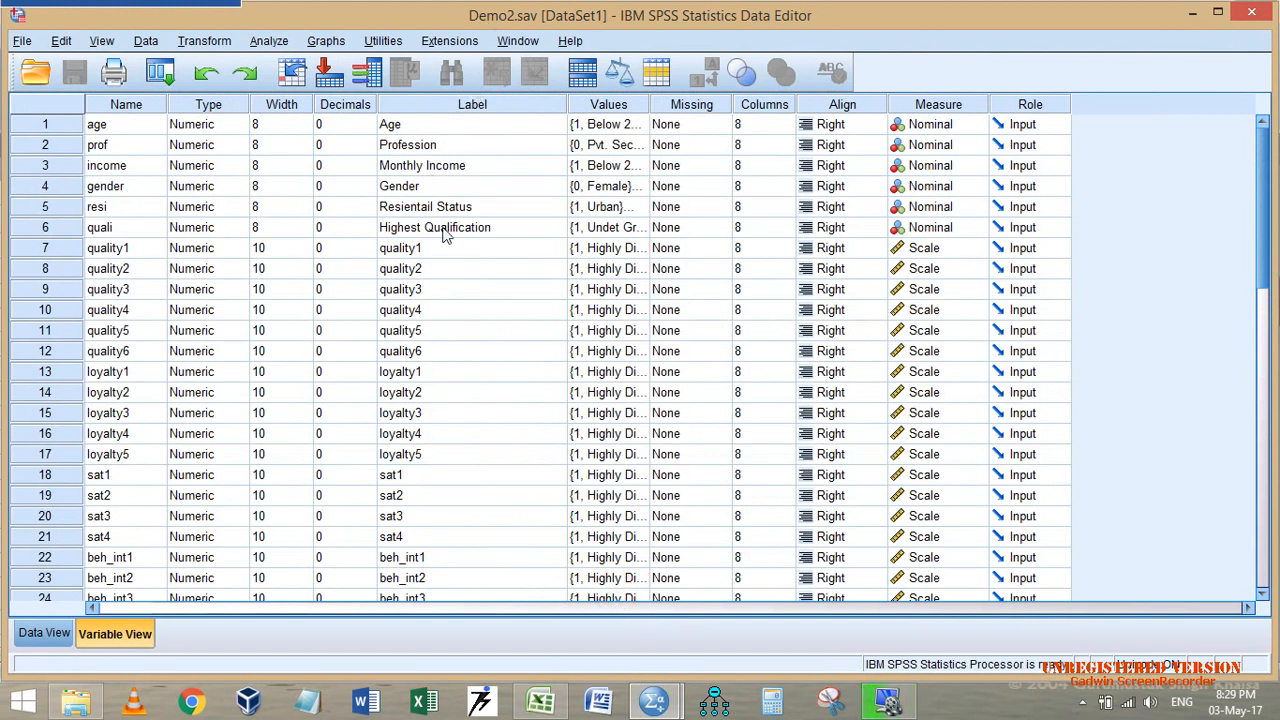
scroll(490, 395, down, 4)
scroll(474, 405, up, 4)
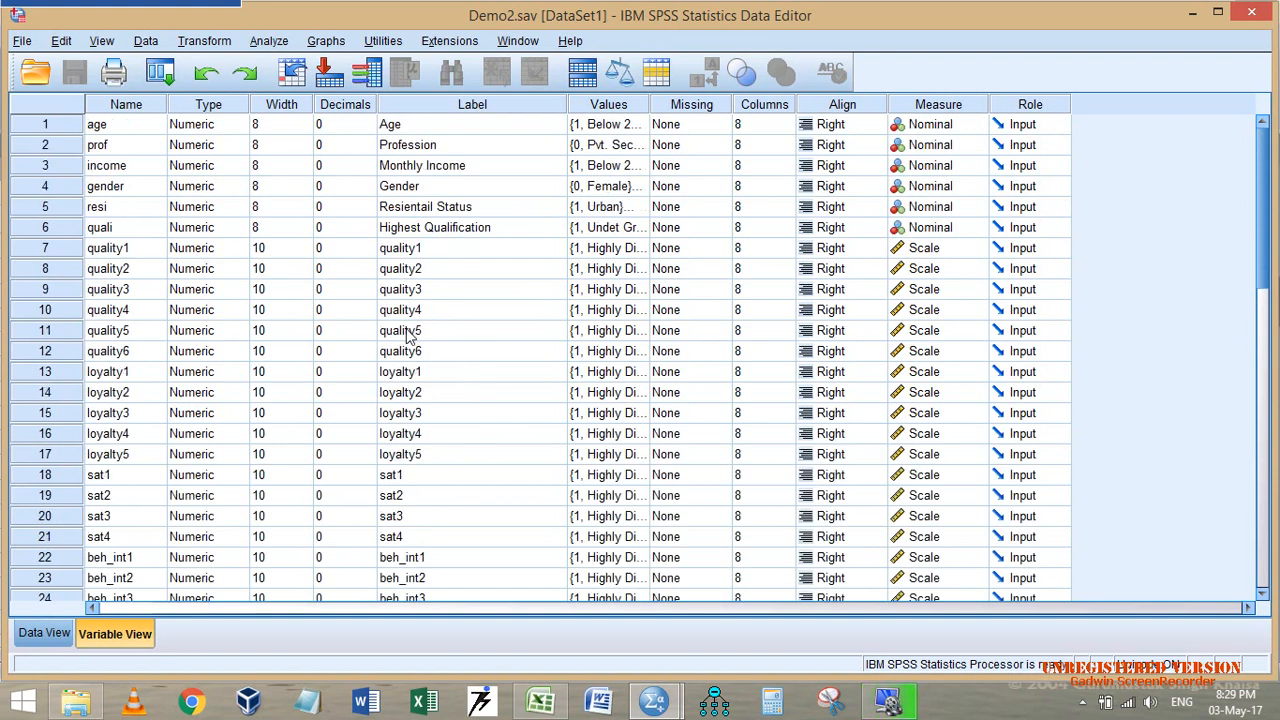
click(474, 147)
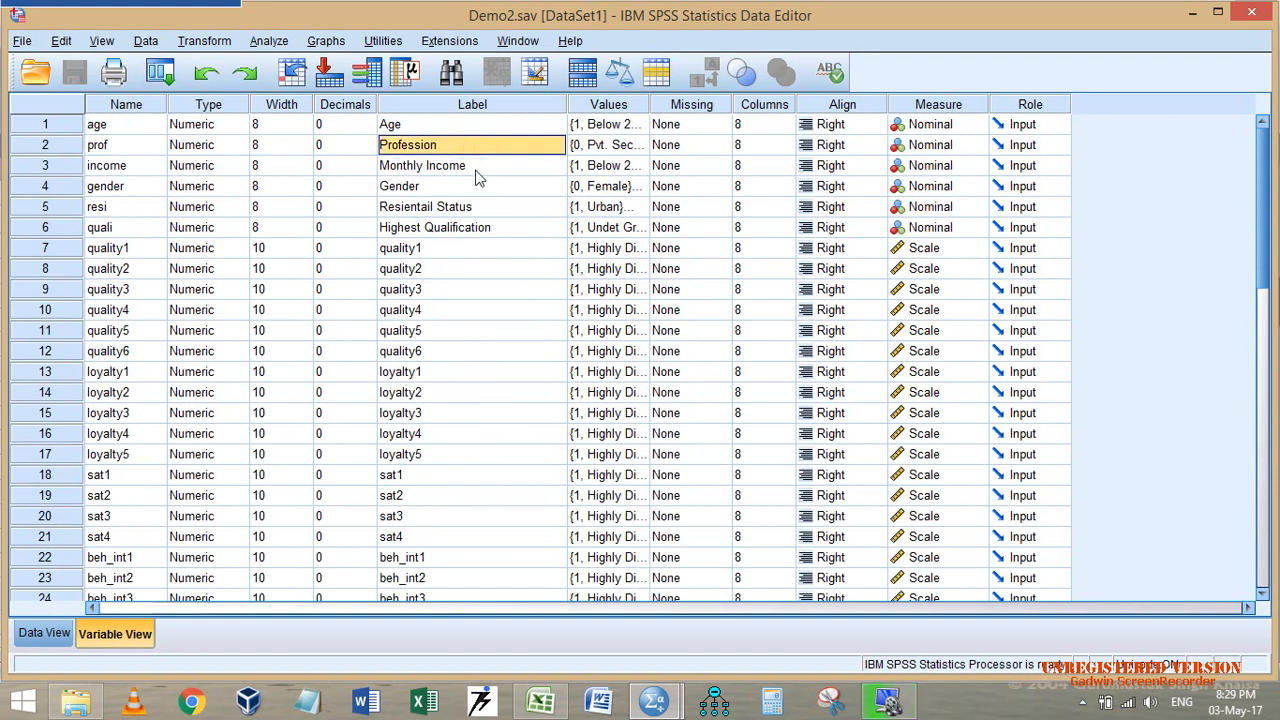
click(538, 186)
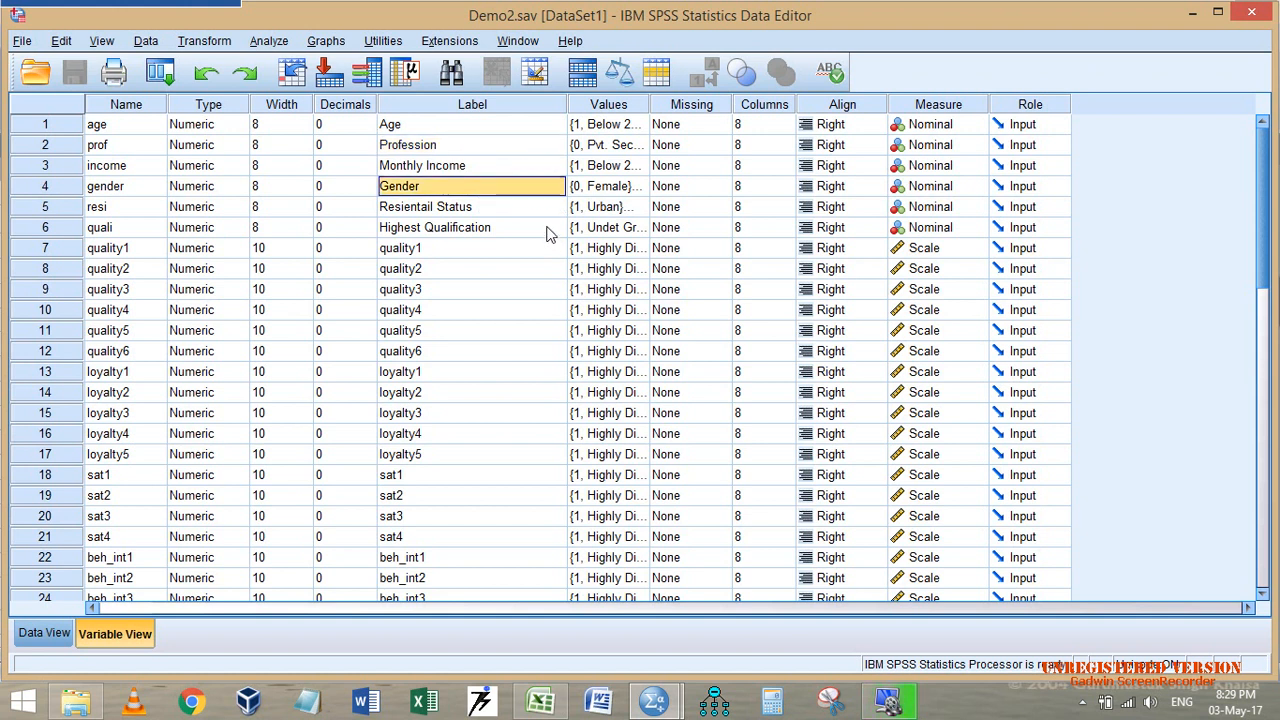
click(475, 148)
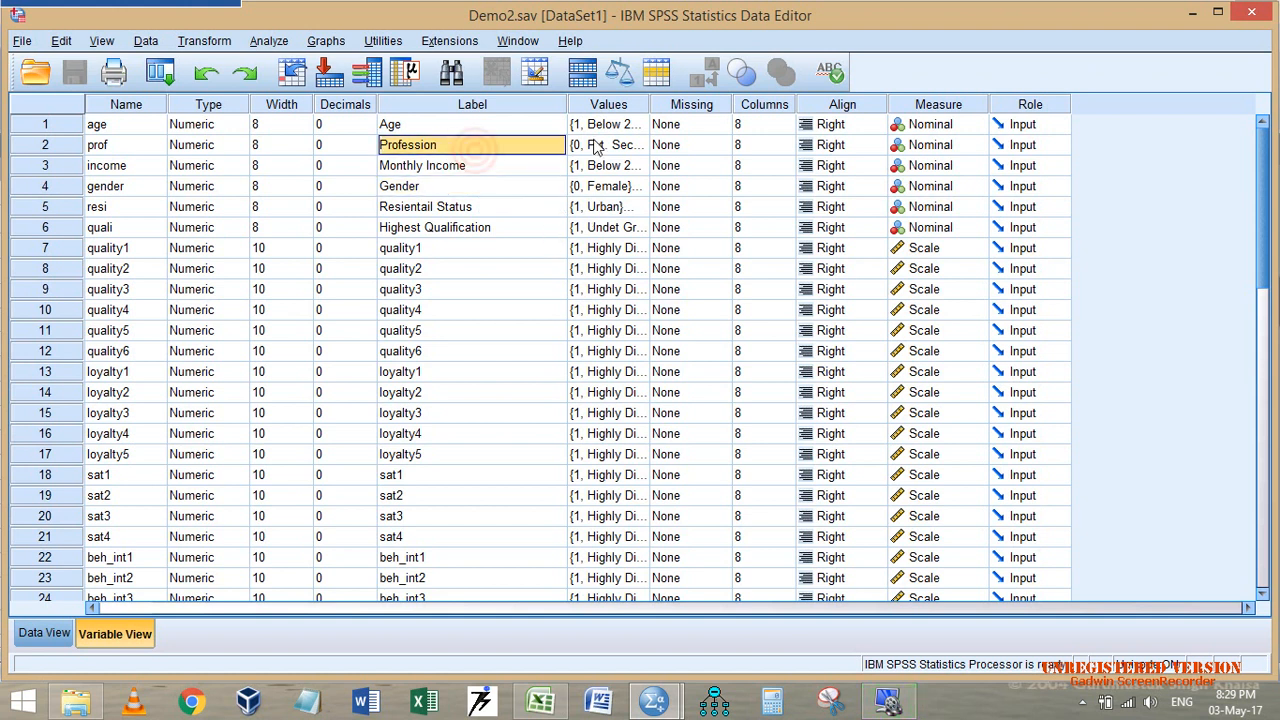
click(531, 188)
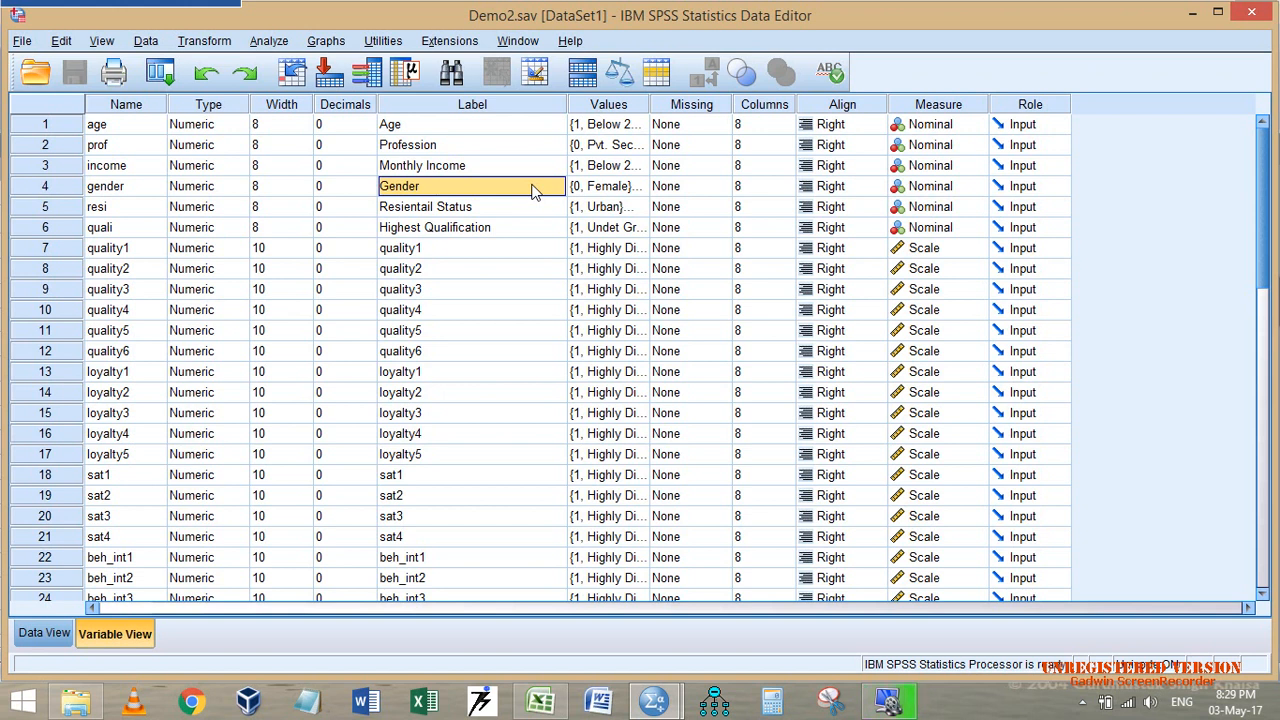
- Set up a Crosstabs analysis with Gender as the row variable and Profession as the column variable
click(268, 41)
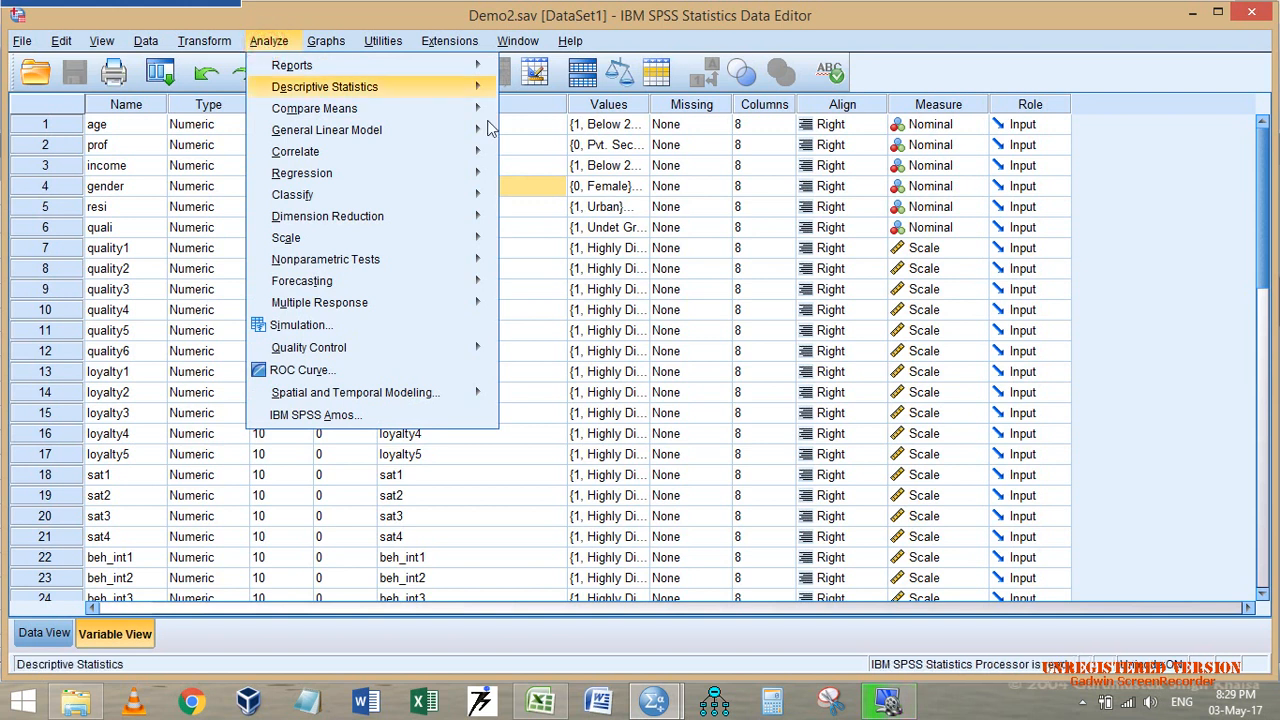
mouse_move(455, 126)
mouse_move(457, 86)
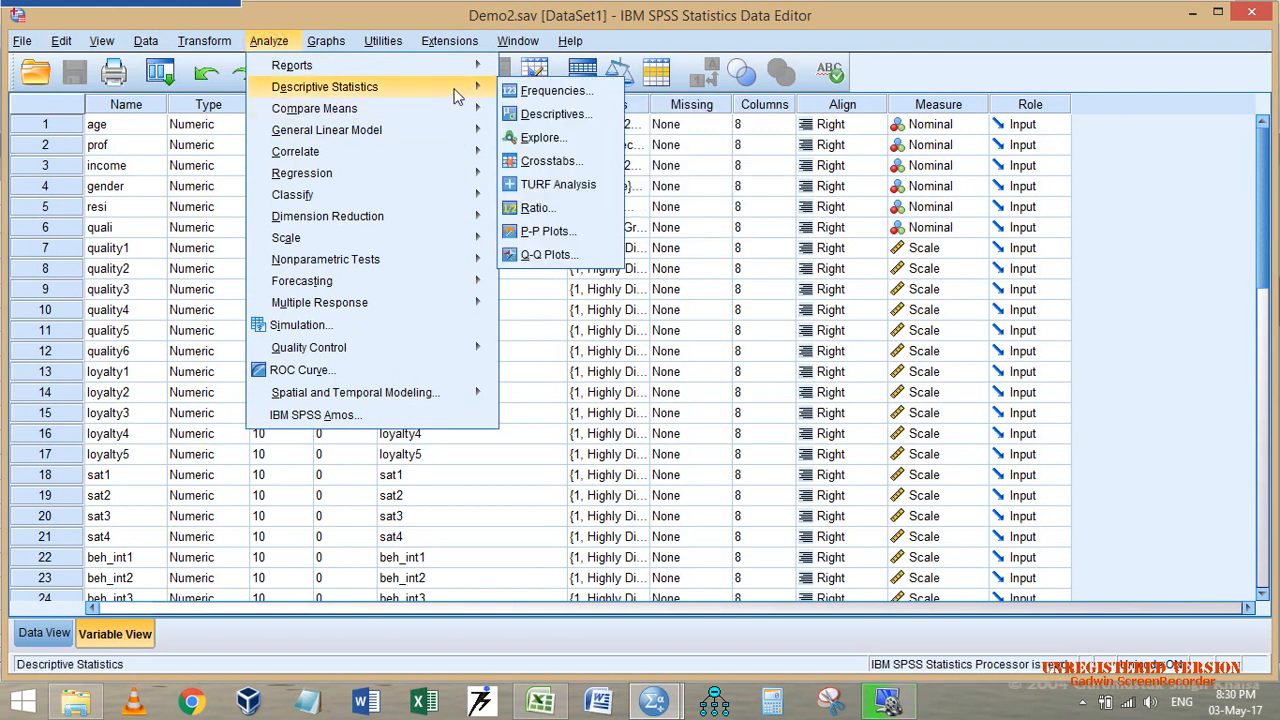
click(550, 161)
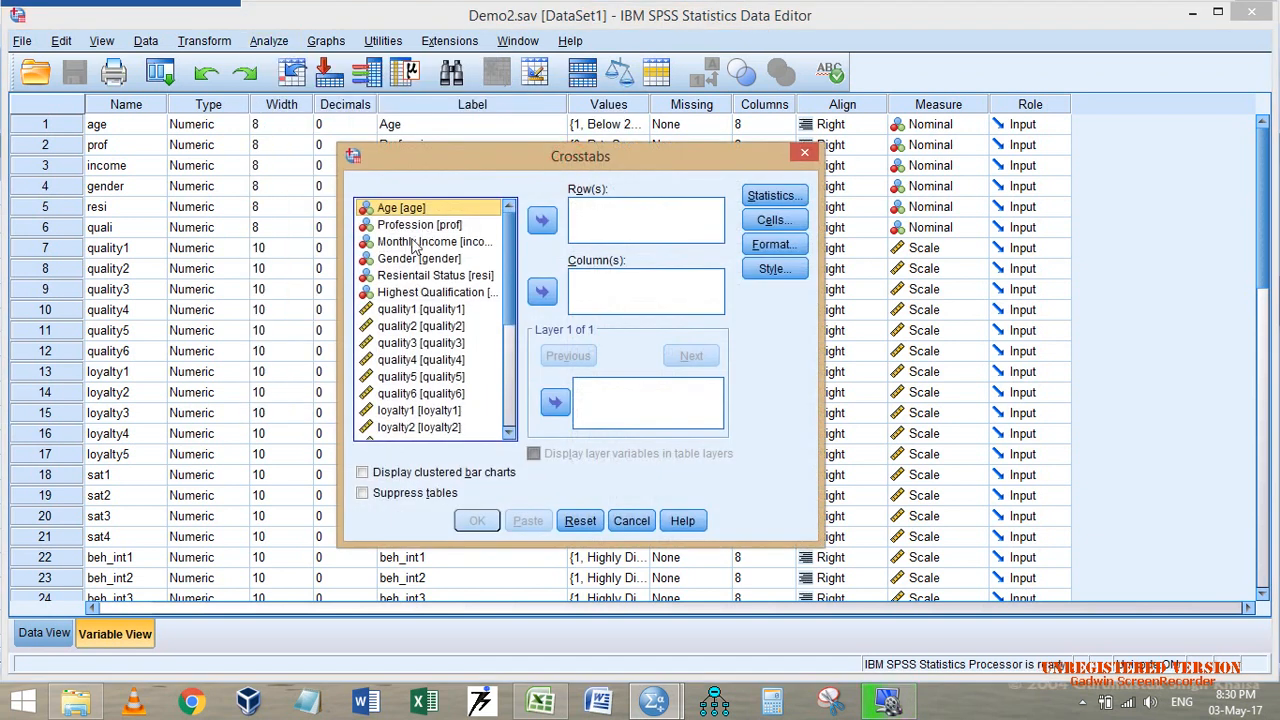
click(410, 258)
click(541, 220)
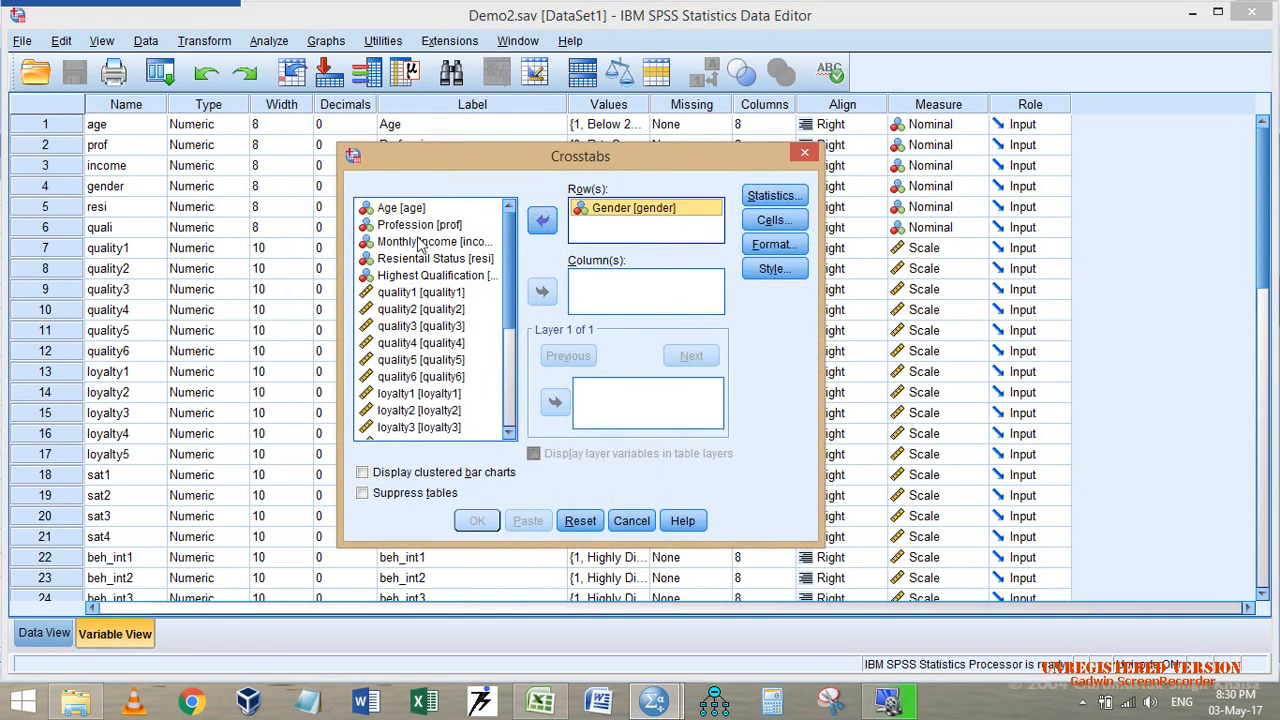
click(420, 225)
click(541, 291)
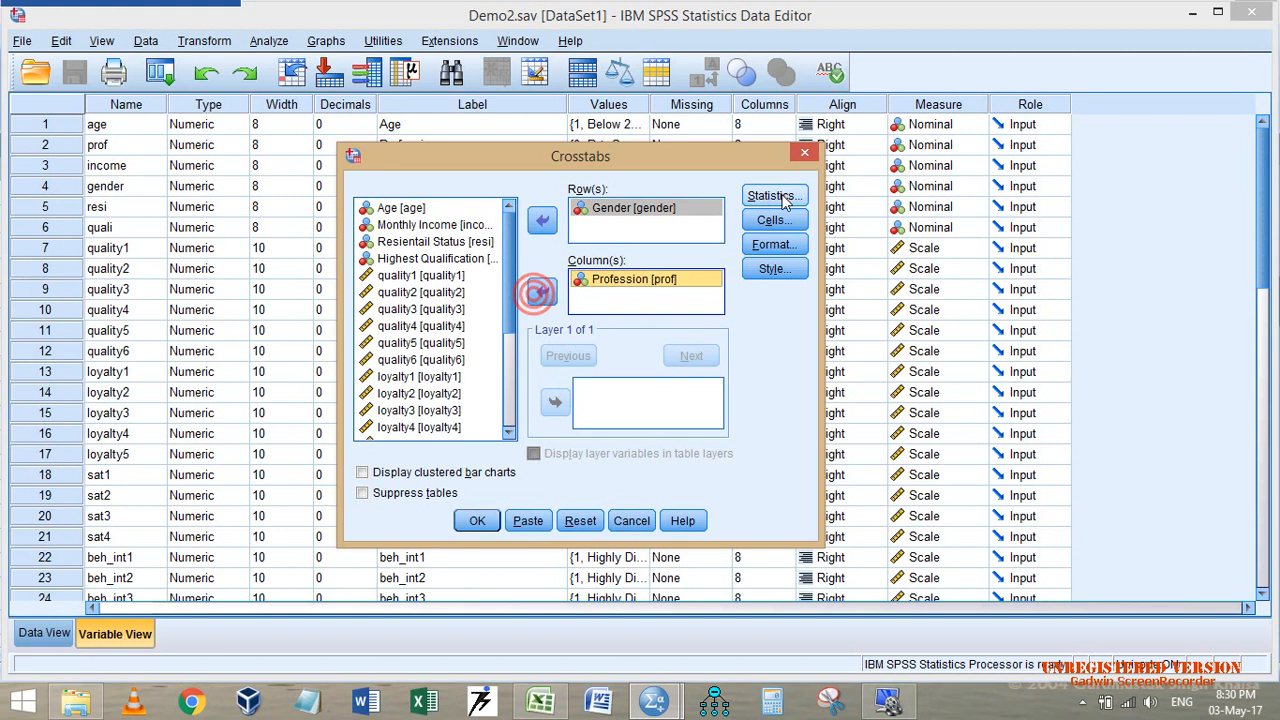
- Enable the Chi-square, Contingency coefficient, and Phi and Cramer's V statistics for the crosstab
click(780, 196)
click(555, 221)
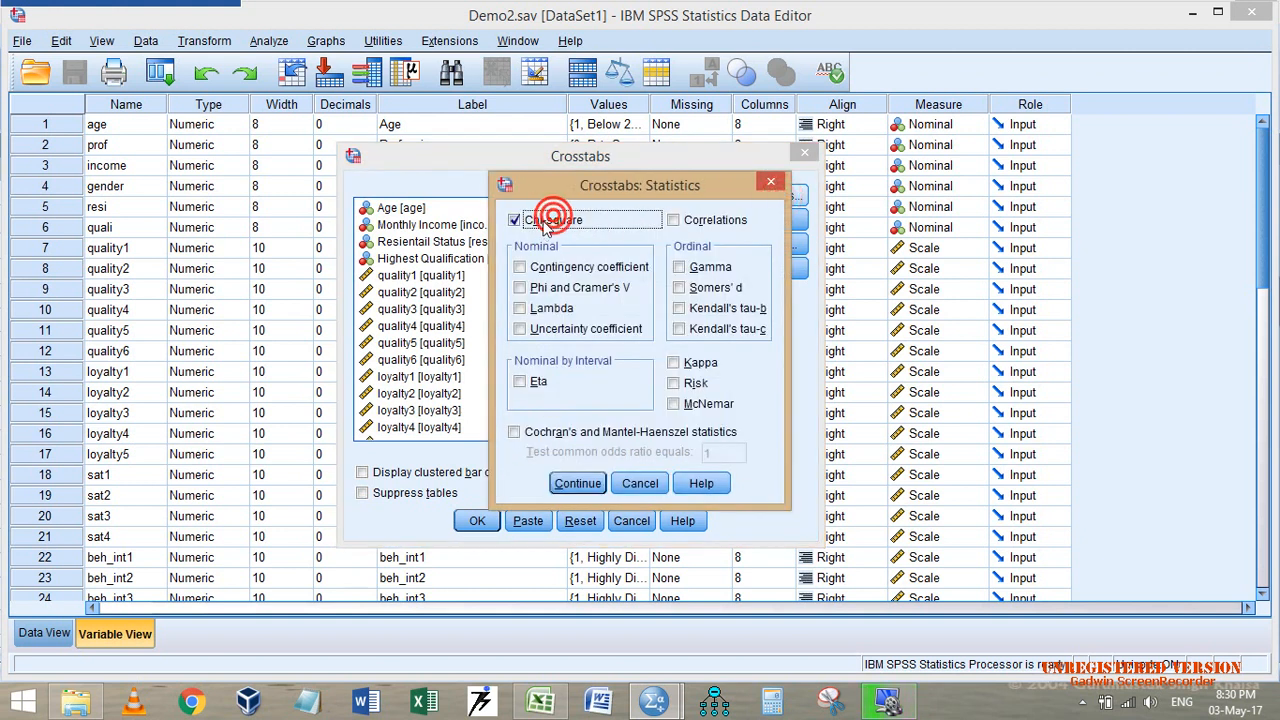
click(556, 267)
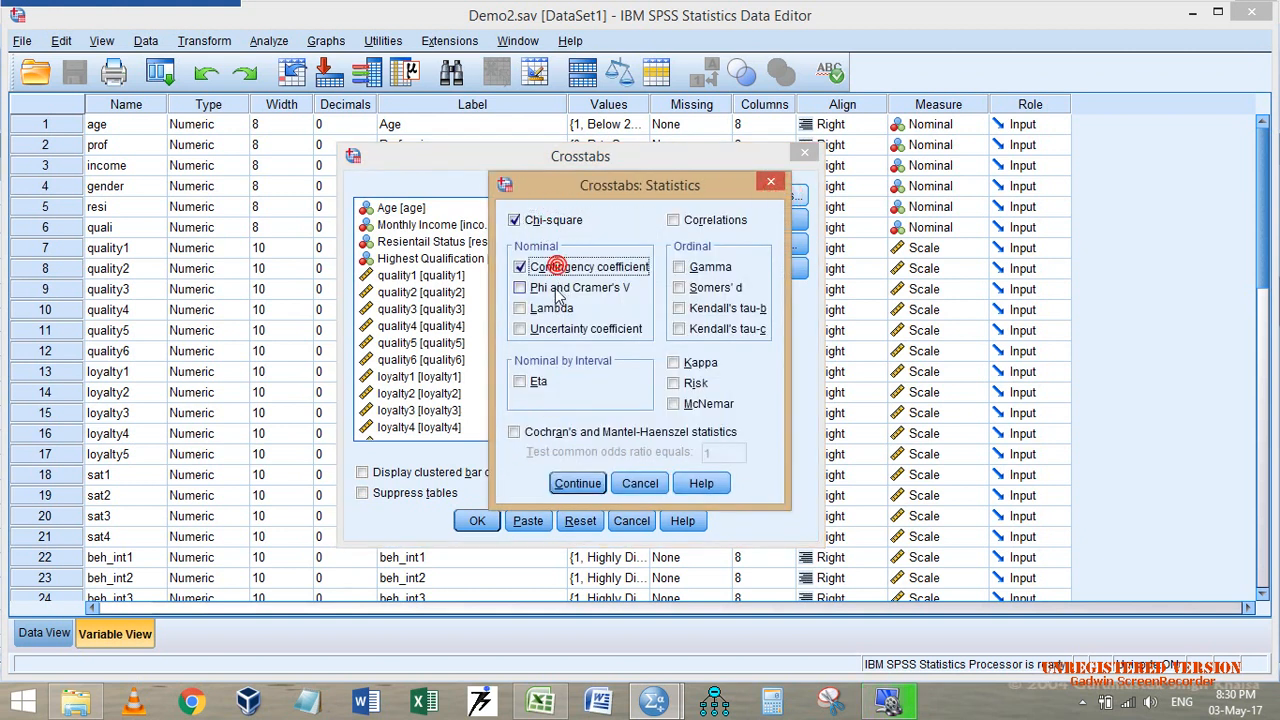
click(553, 288)
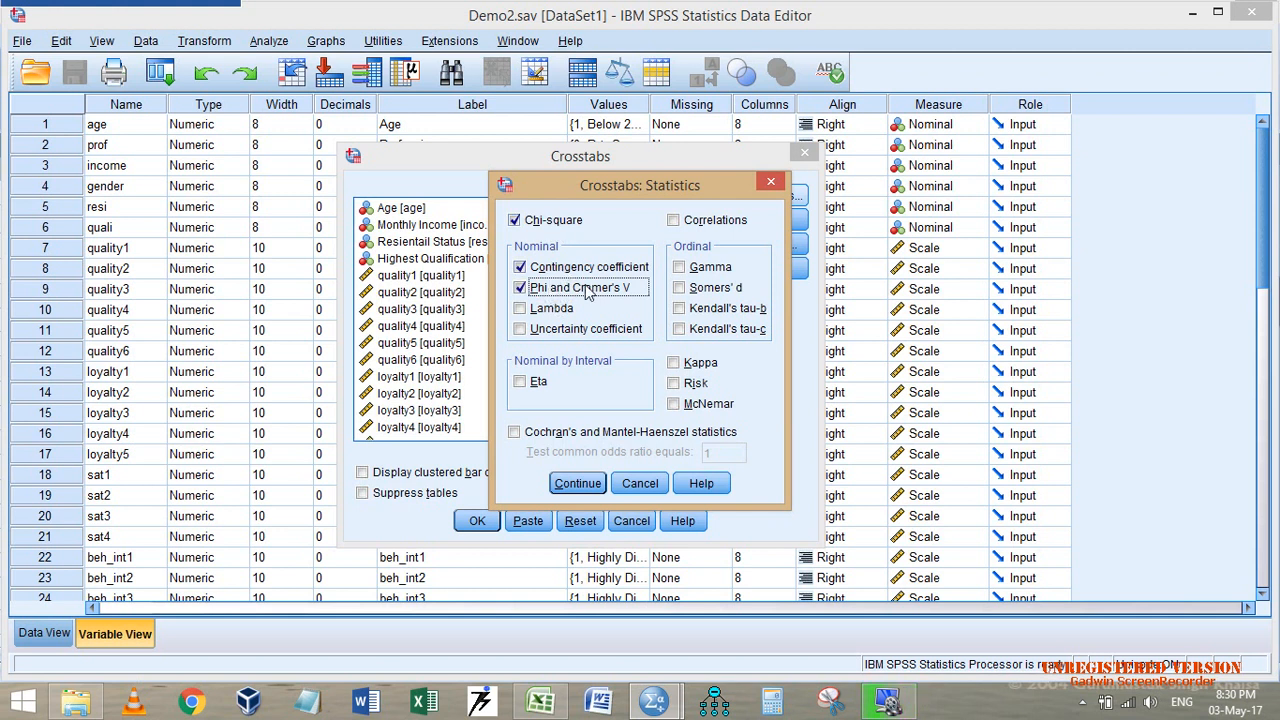
click(578, 484)
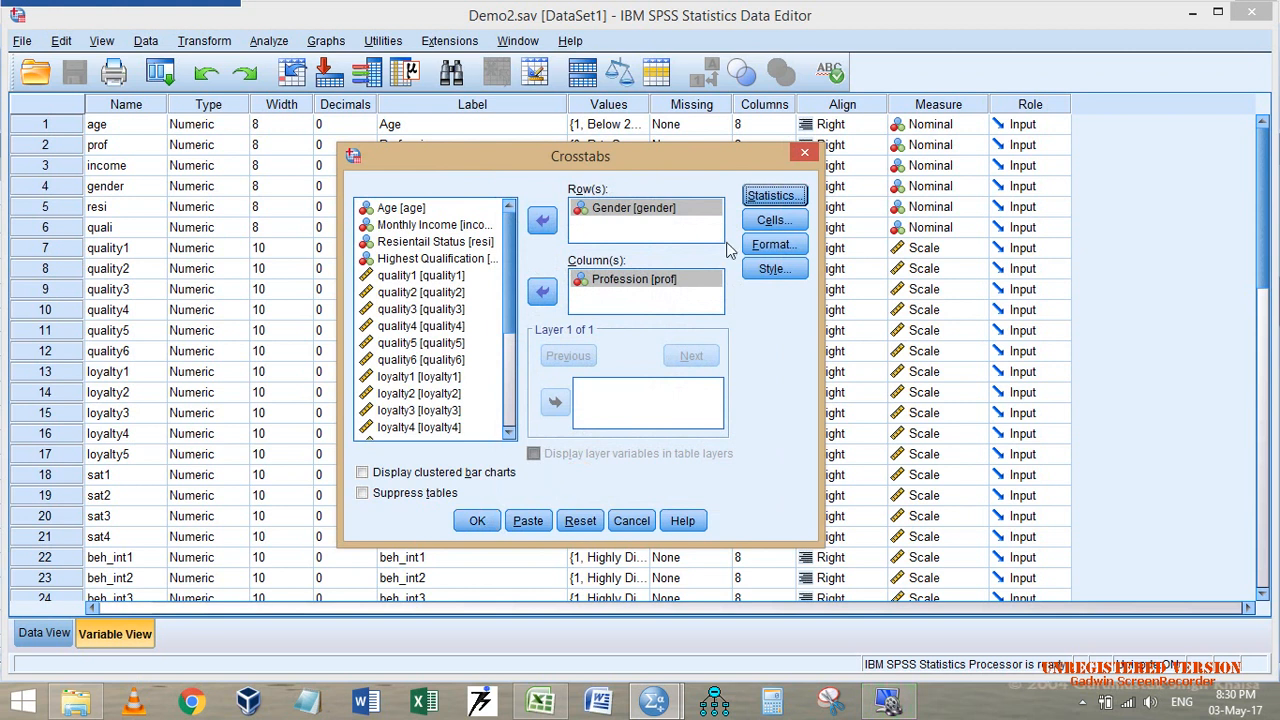
- Add Correlations to the crosstab statistics and run the analysis
click(775, 195)
click(690, 222)
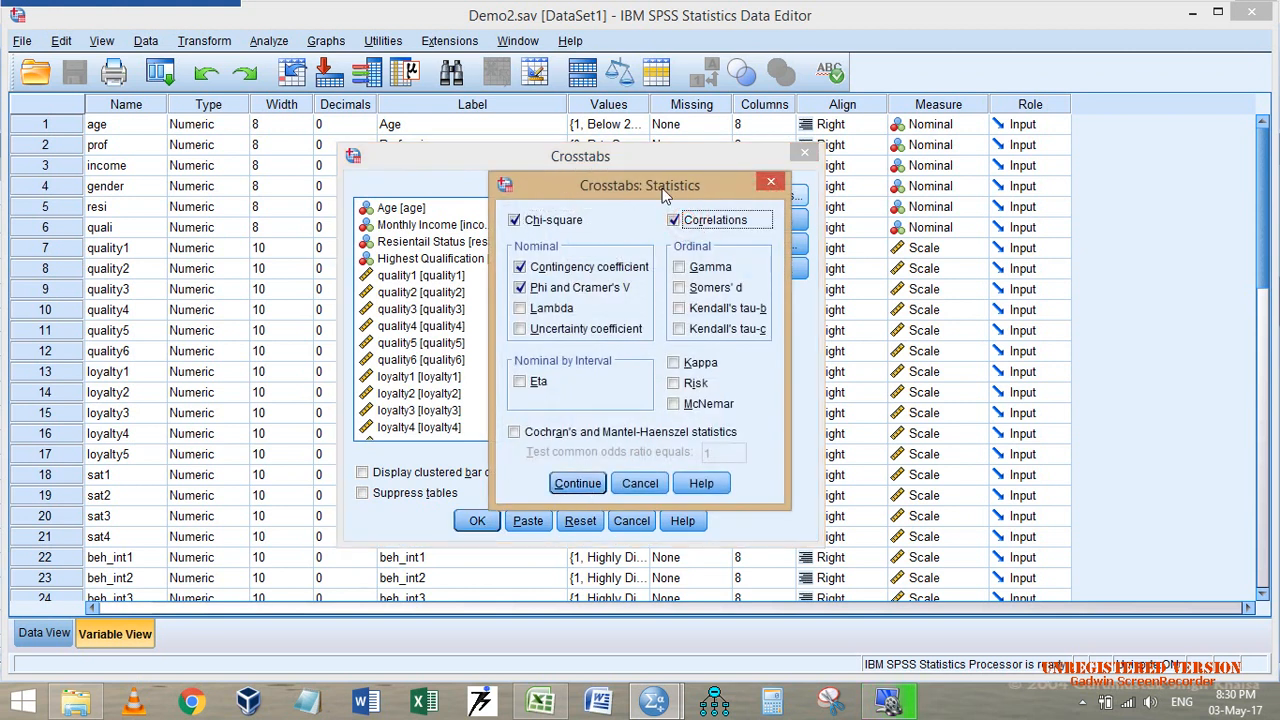
click(578, 484)
click(478, 521)
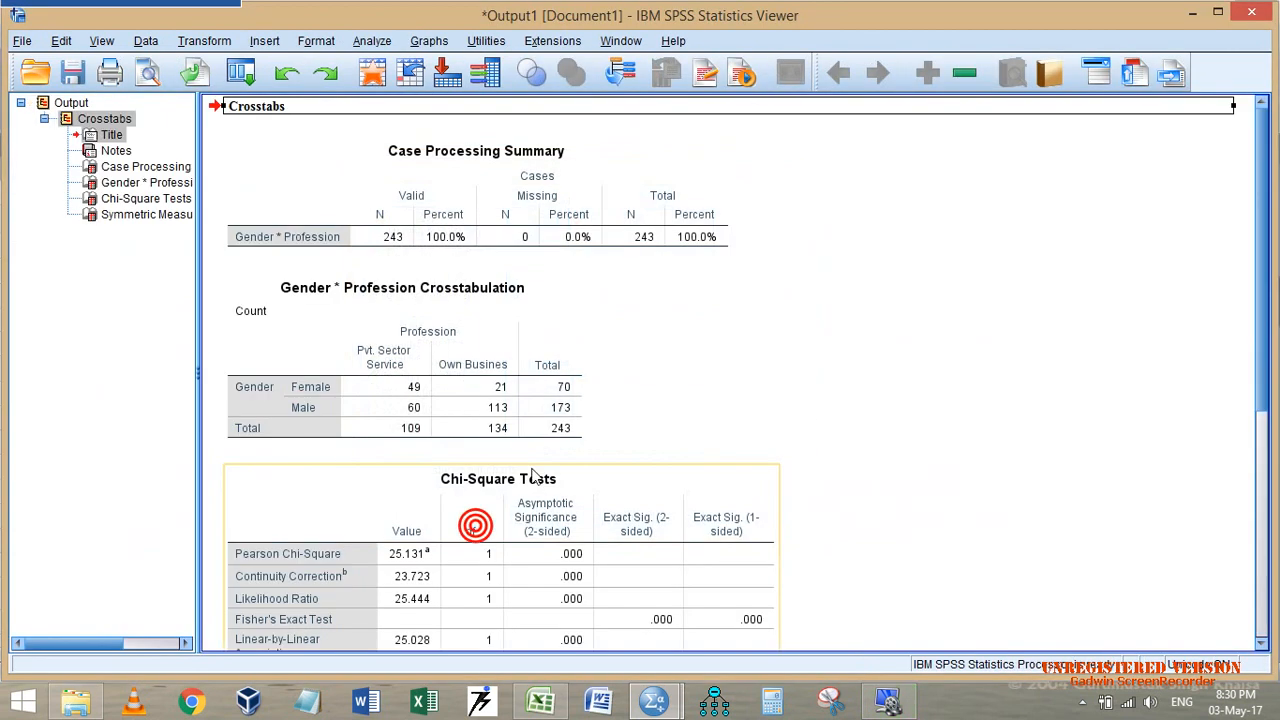
- Examine the Gender by Profession crosstabulation, the Pearson Chi-Square value and significance, and the Symmetric Measures table in the output
click(367, 390)
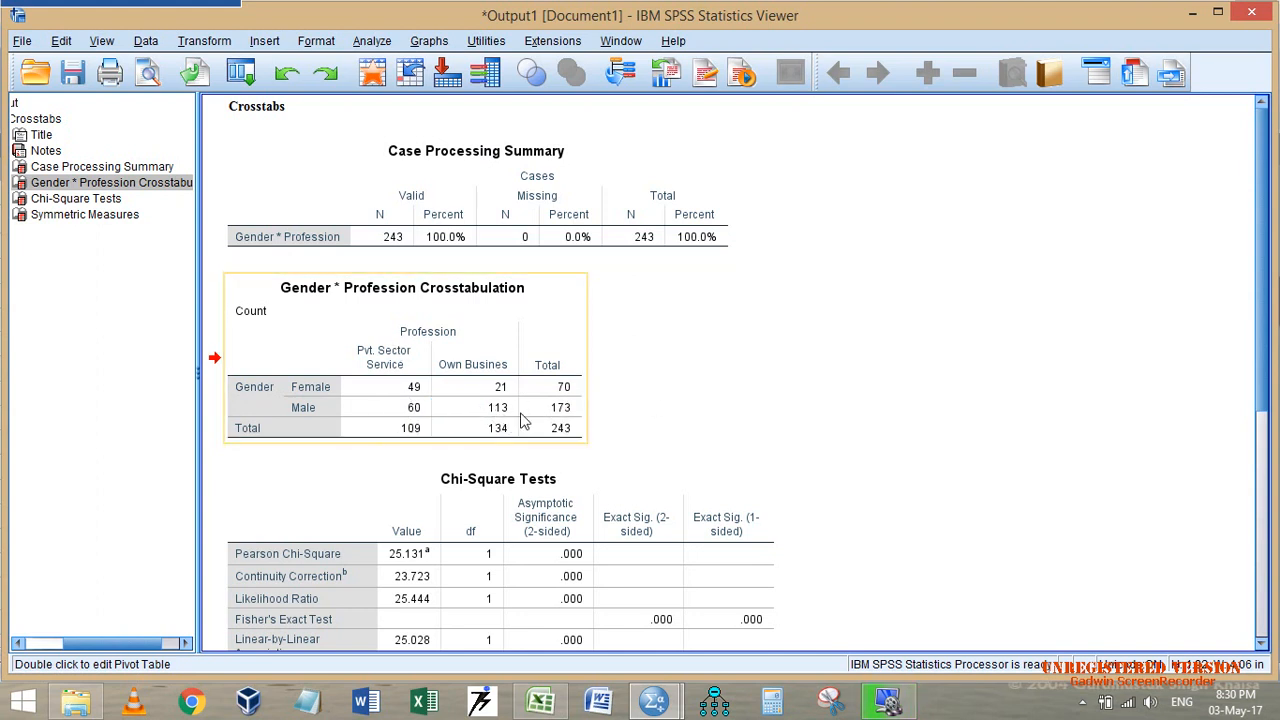
scroll(520, 420, down, 2)
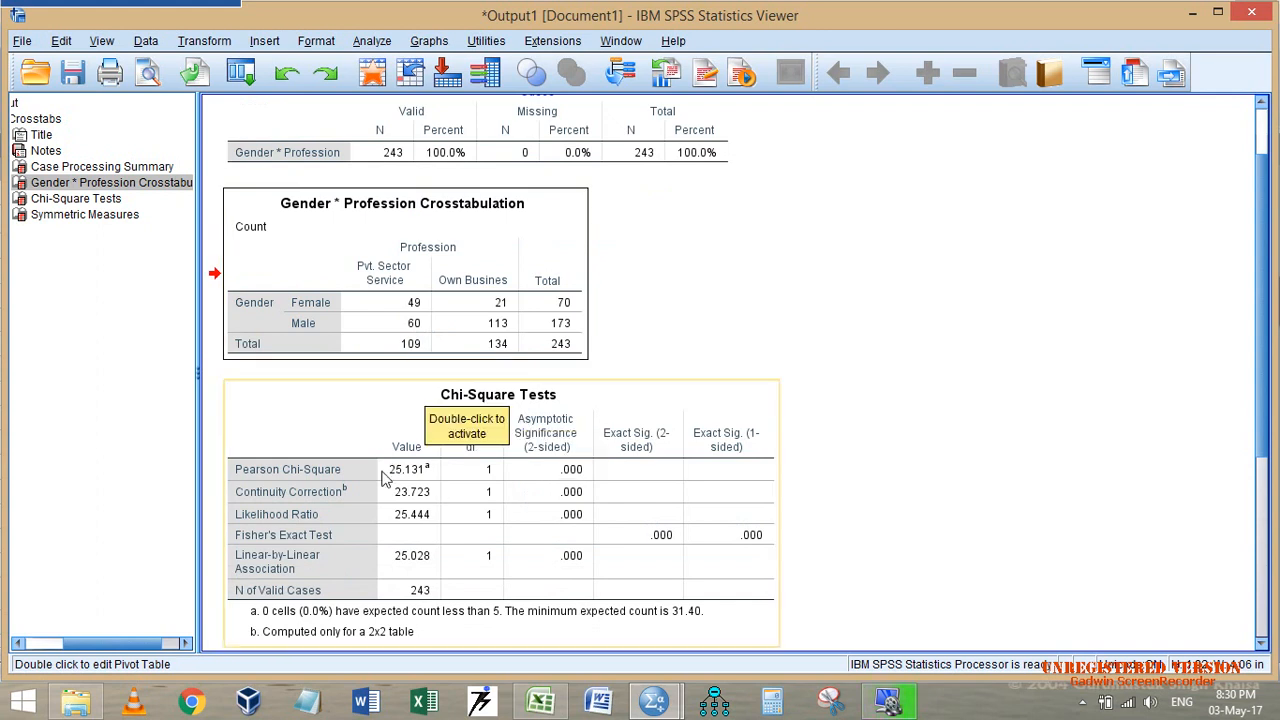
click(418, 478)
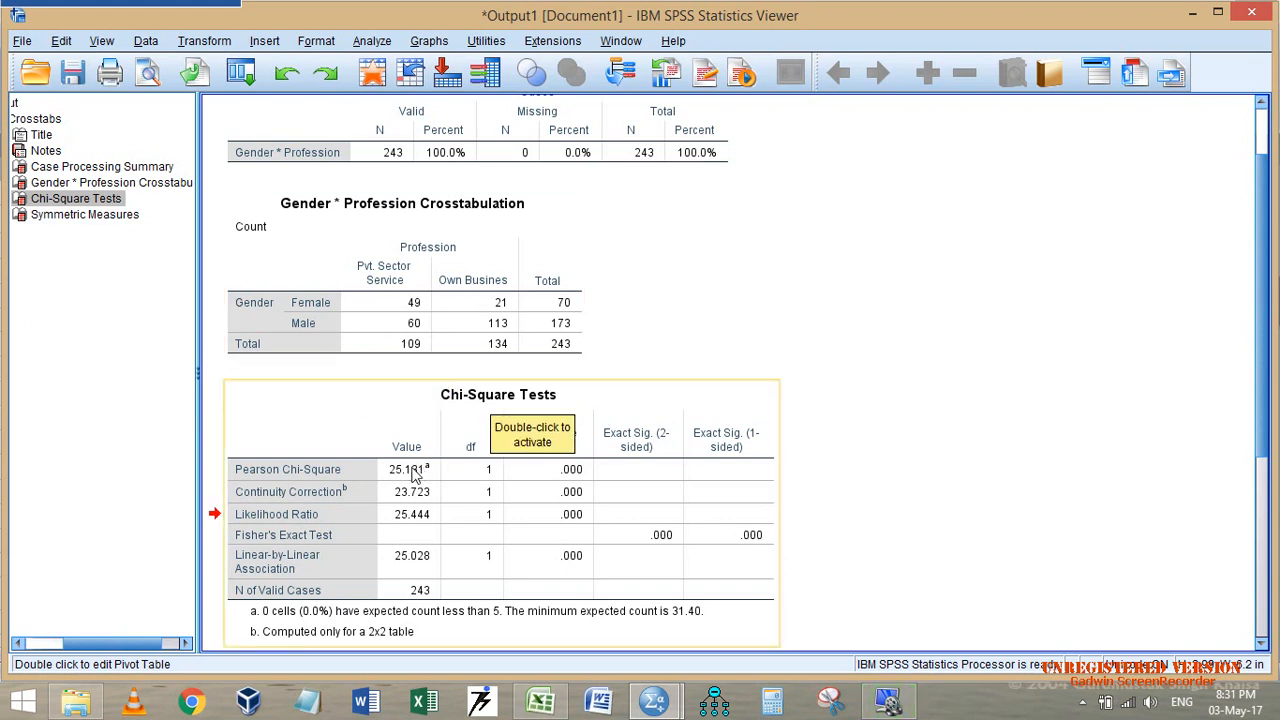
click(570, 470)
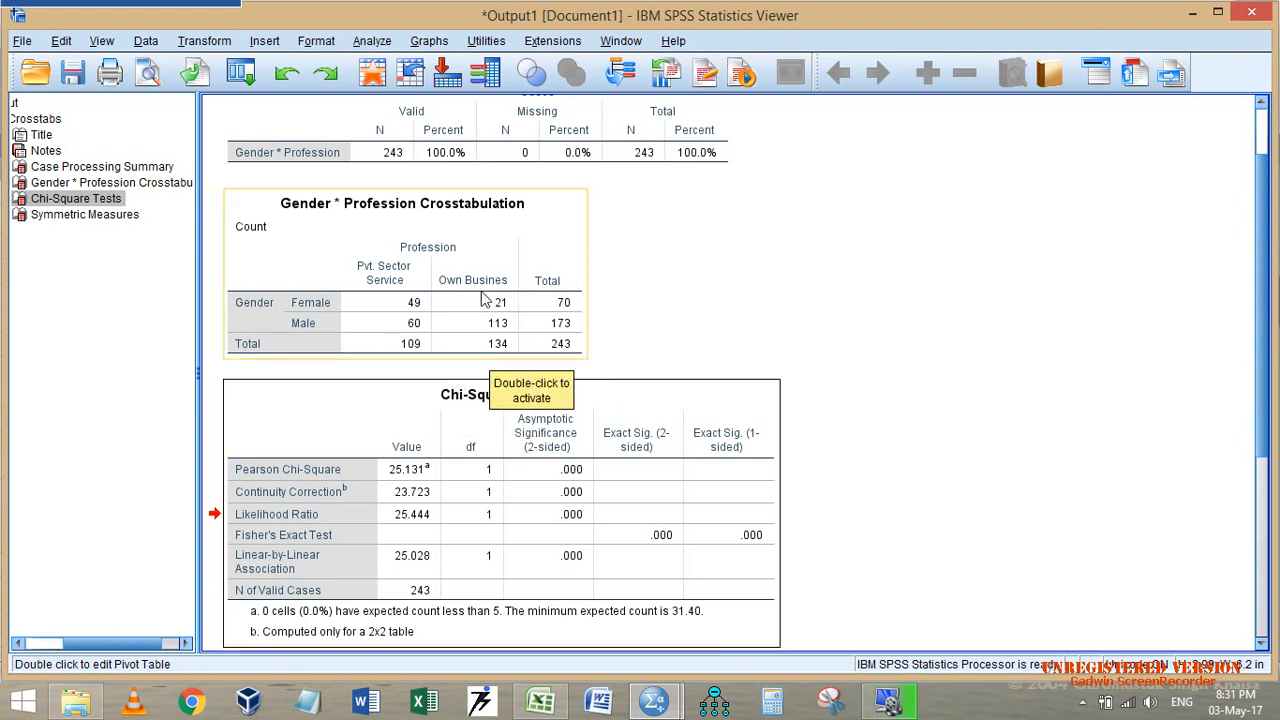
scroll(600, 330, down, 5)
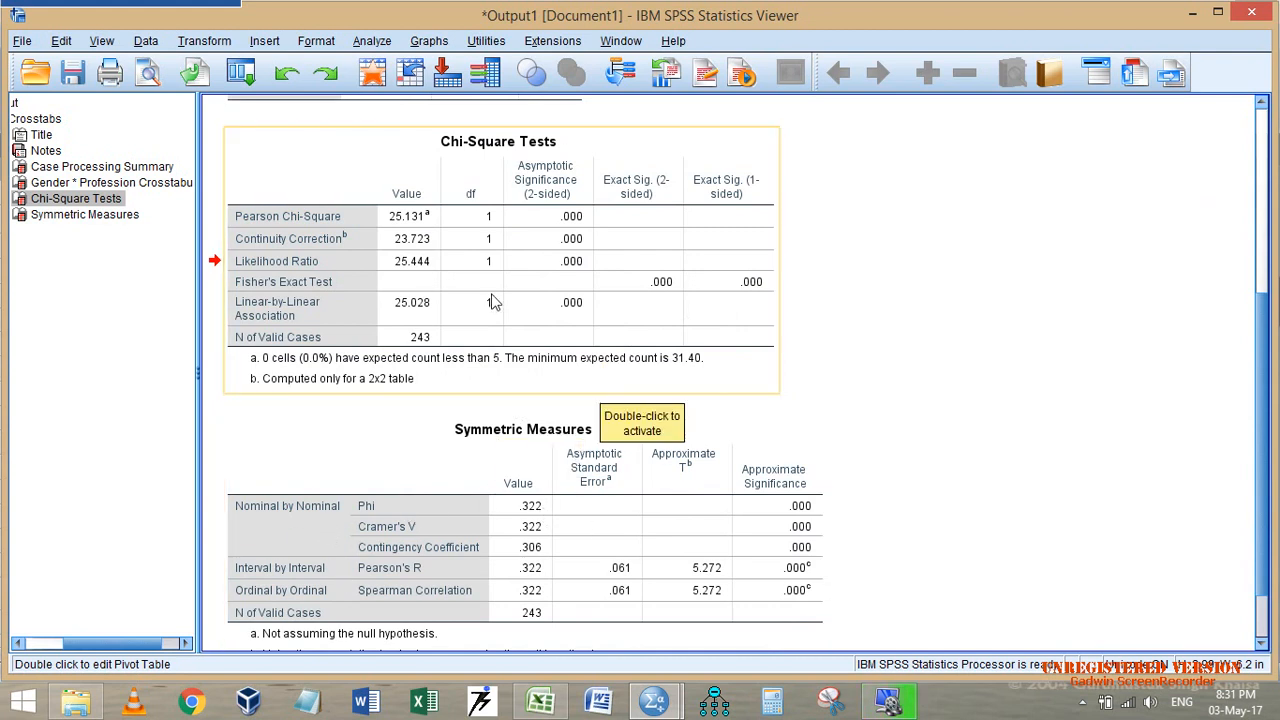
click(549, 263)
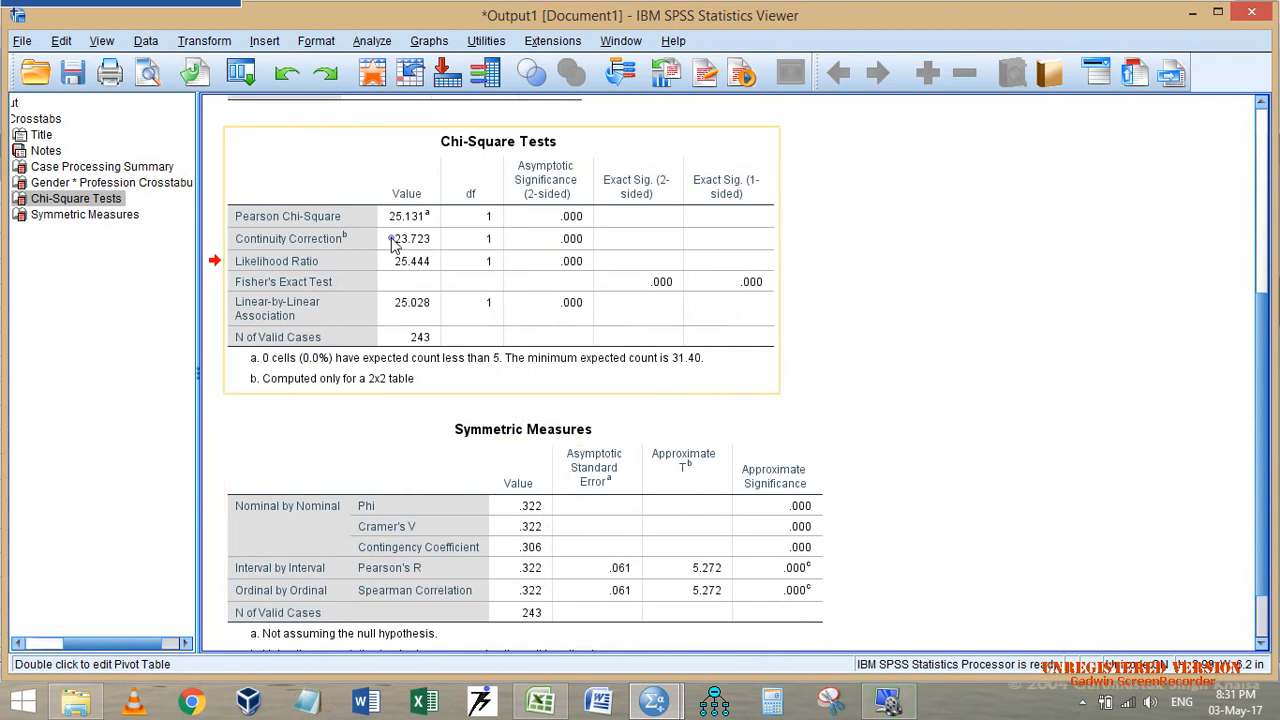
- Copy the Chi-Square Tests table and paste it at cell J1 of the Nominal by Nominal sheet in the Excel workbook
right_click(392, 238)
click(455, 278)
click(540, 703)
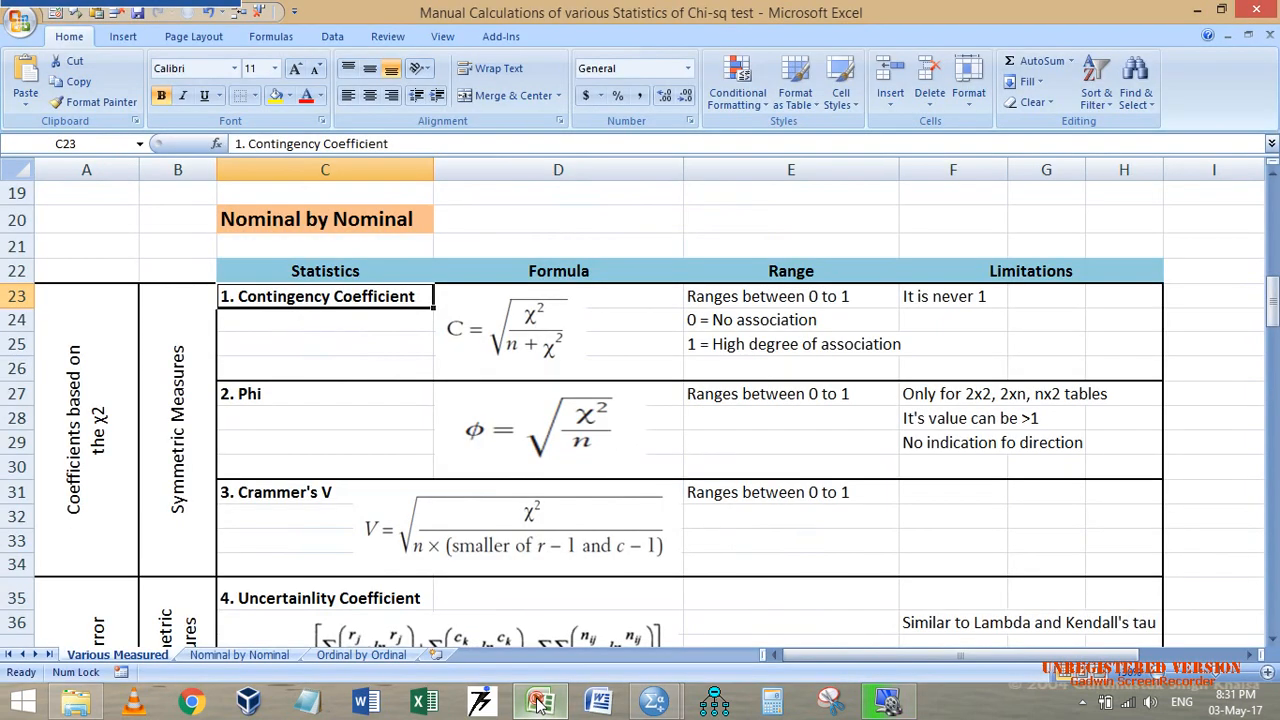
click(243, 655)
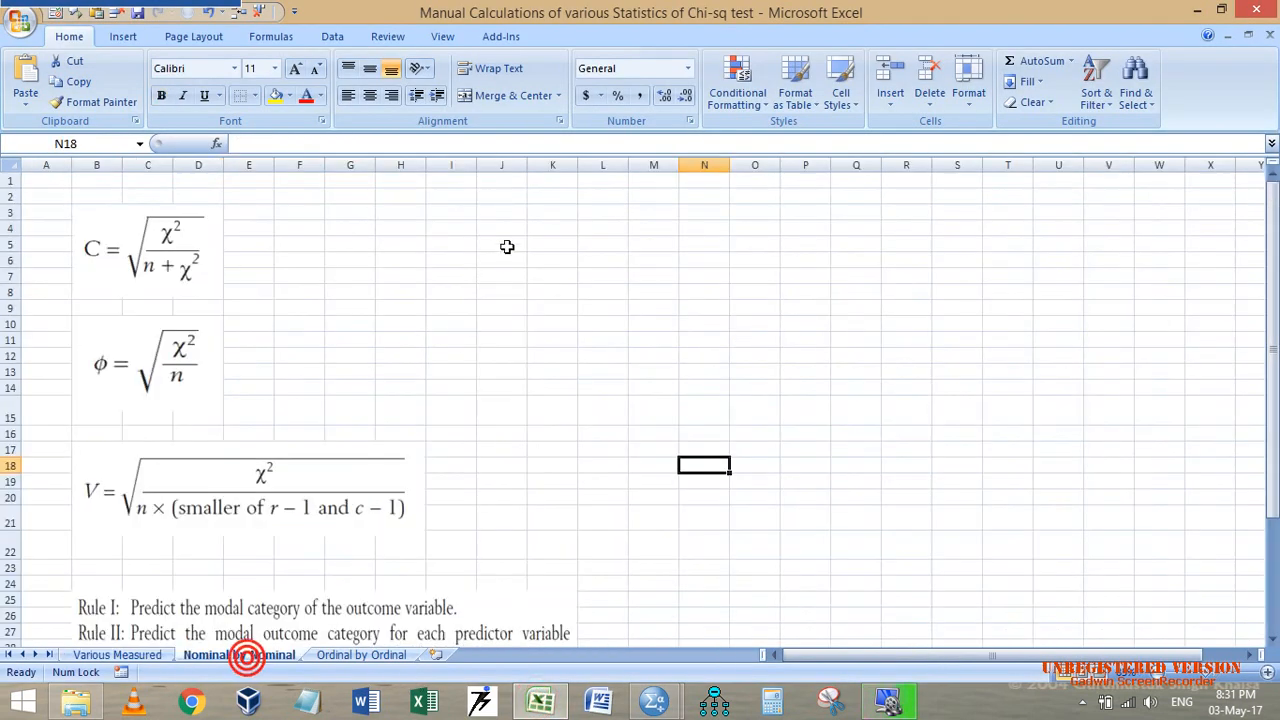
click(510, 181)
key(ctrl+v)
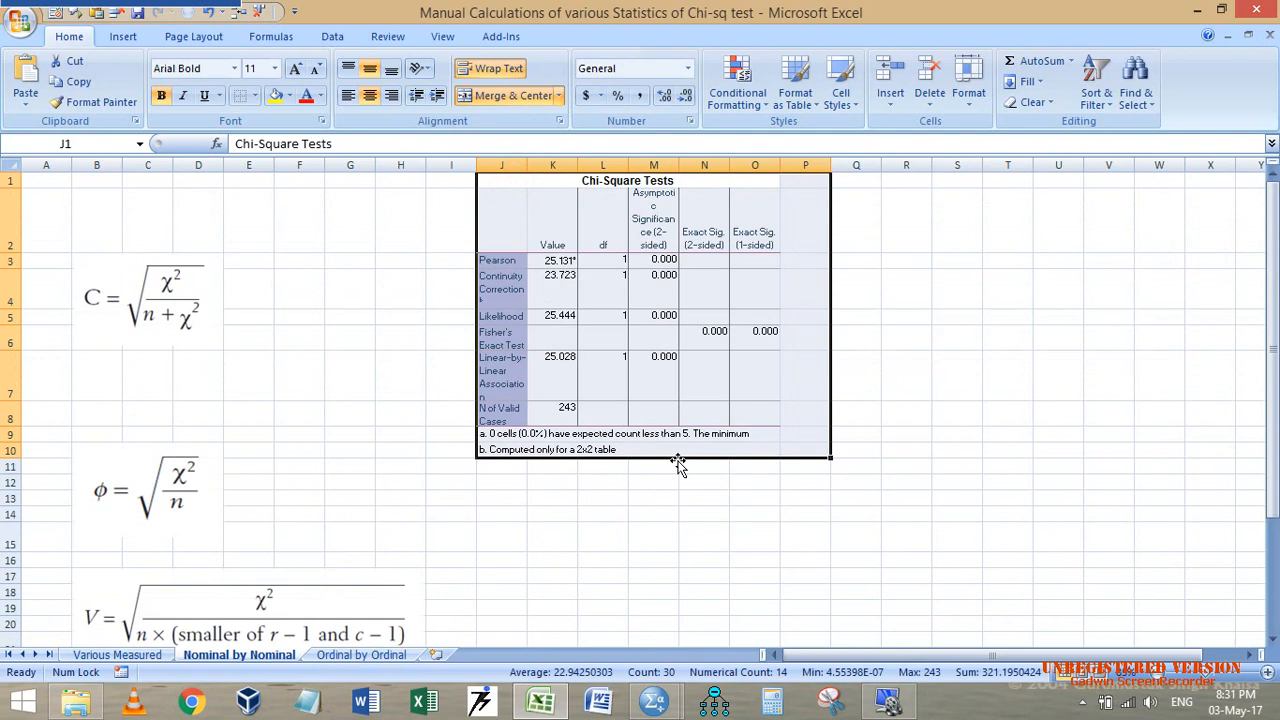
- Widen column J to fit the test names and remove the footnote letter from the Pearson Chi-Square value in K3, keeping 25.131
click(662, 497)
drag(527, 165, 635, 165)
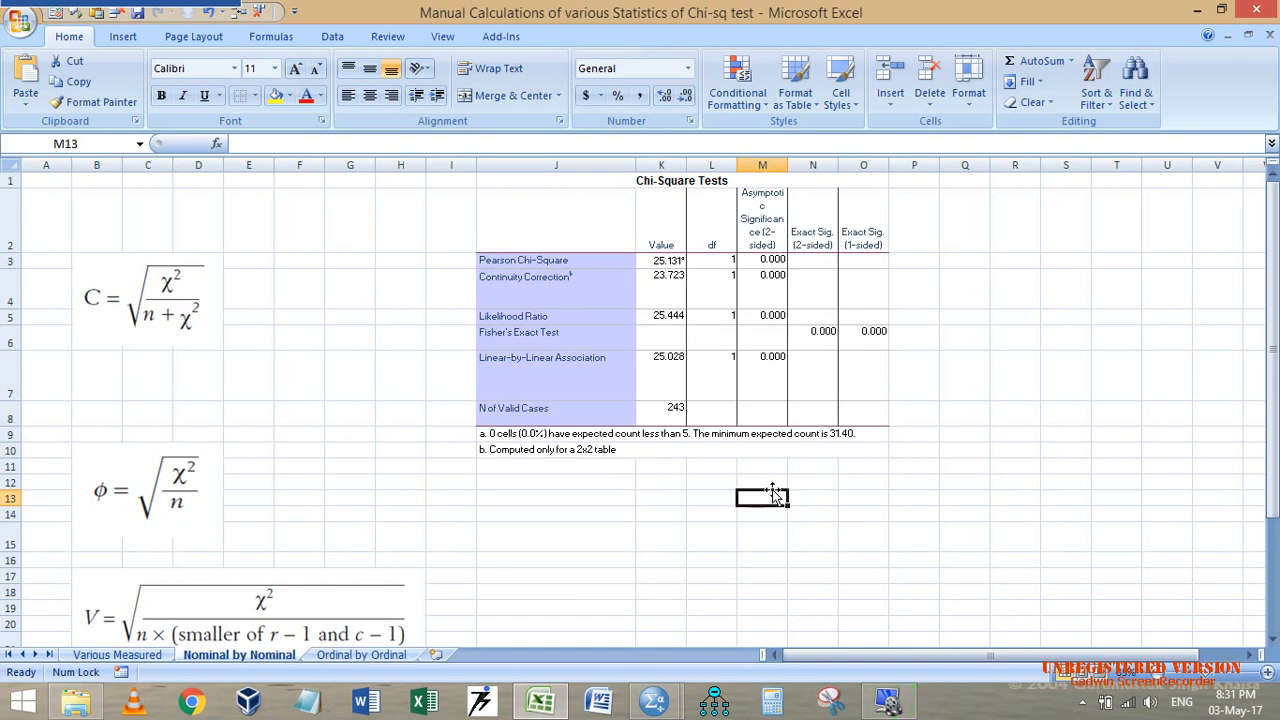
click(778, 259)
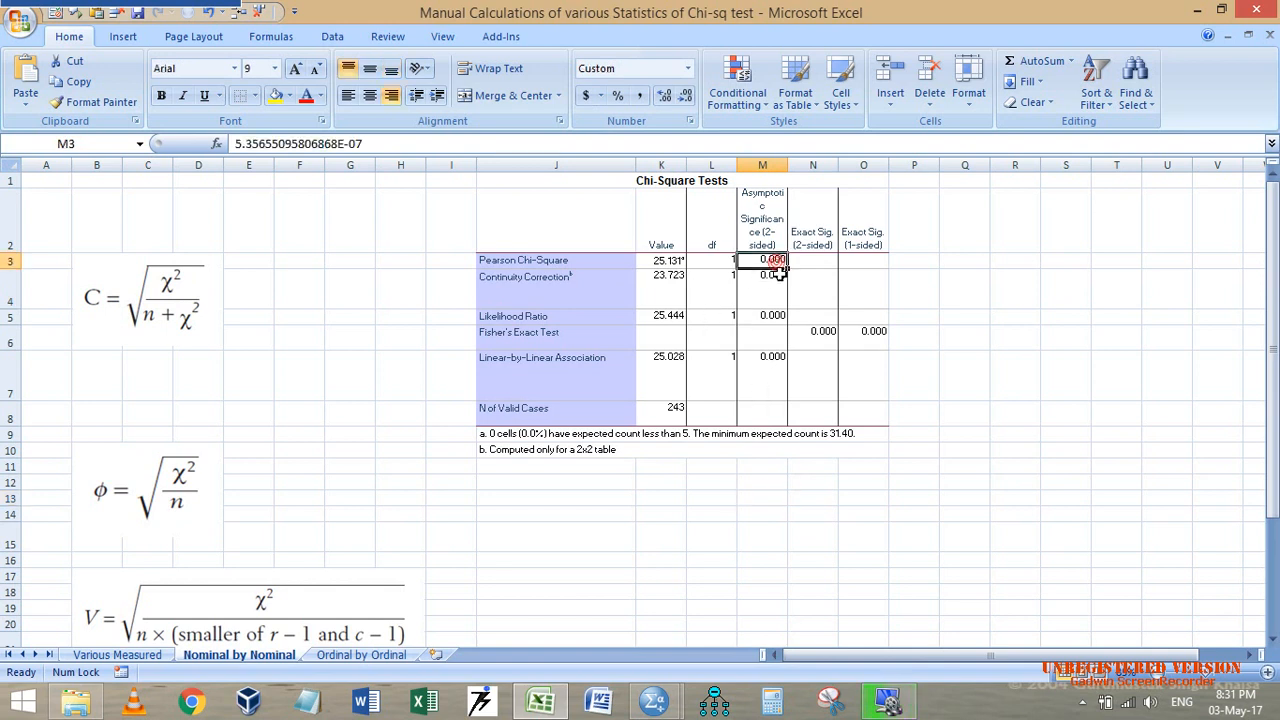
double_click(676, 260)
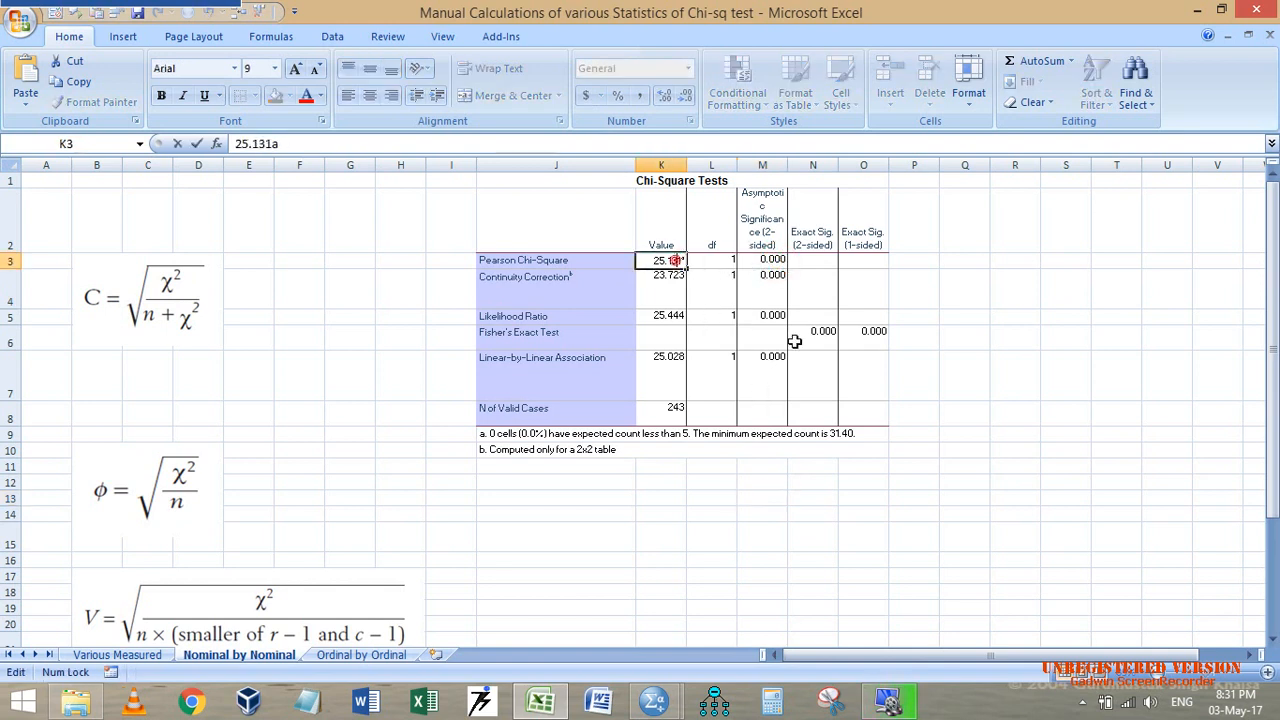
key(Return)
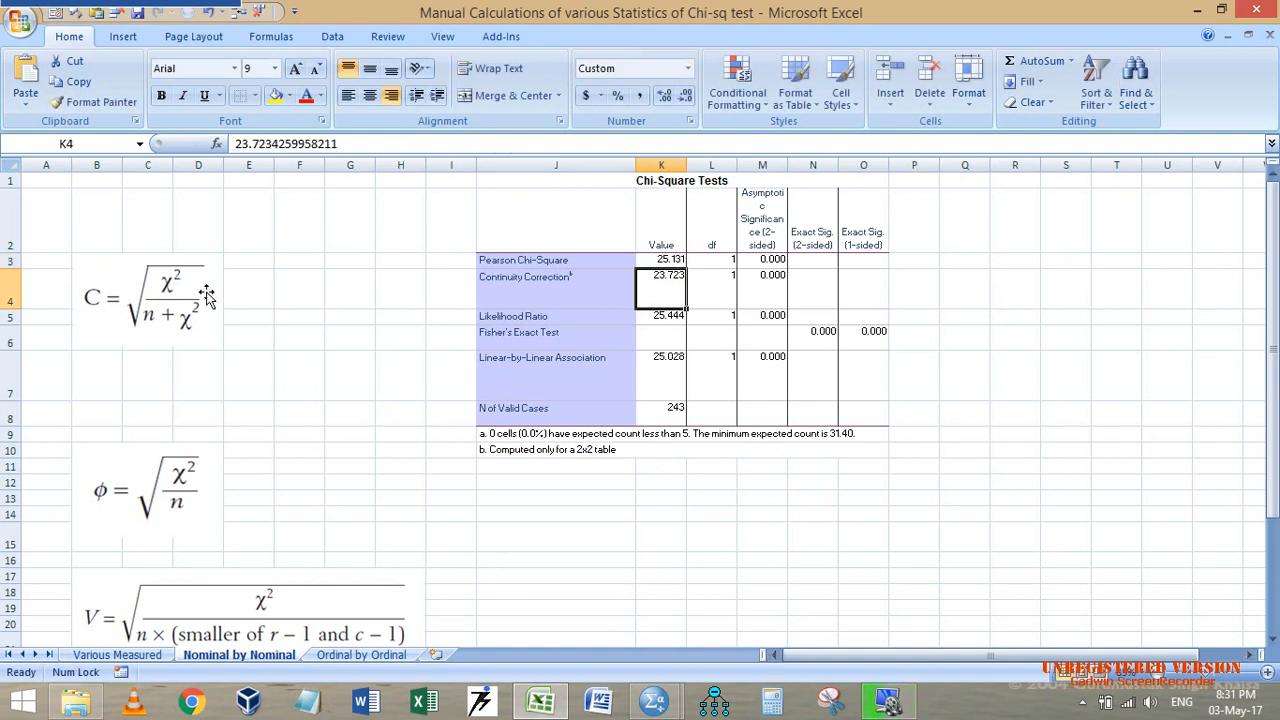
- Label K13 as C, calculate the contingency coefficient in L13 with =SQRT(K3/(K3+K8)), and compare it with the SPSS Symmetric Measures table
click(664, 499)
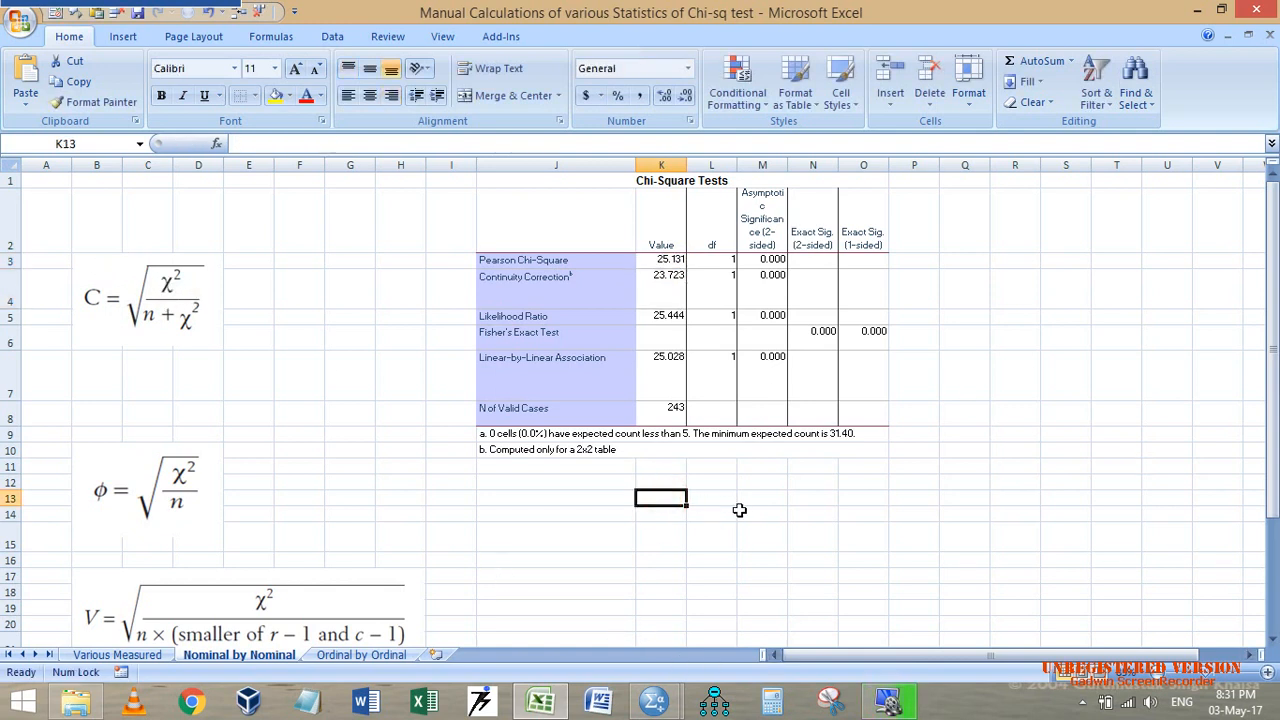
text(c)
key(Tab)
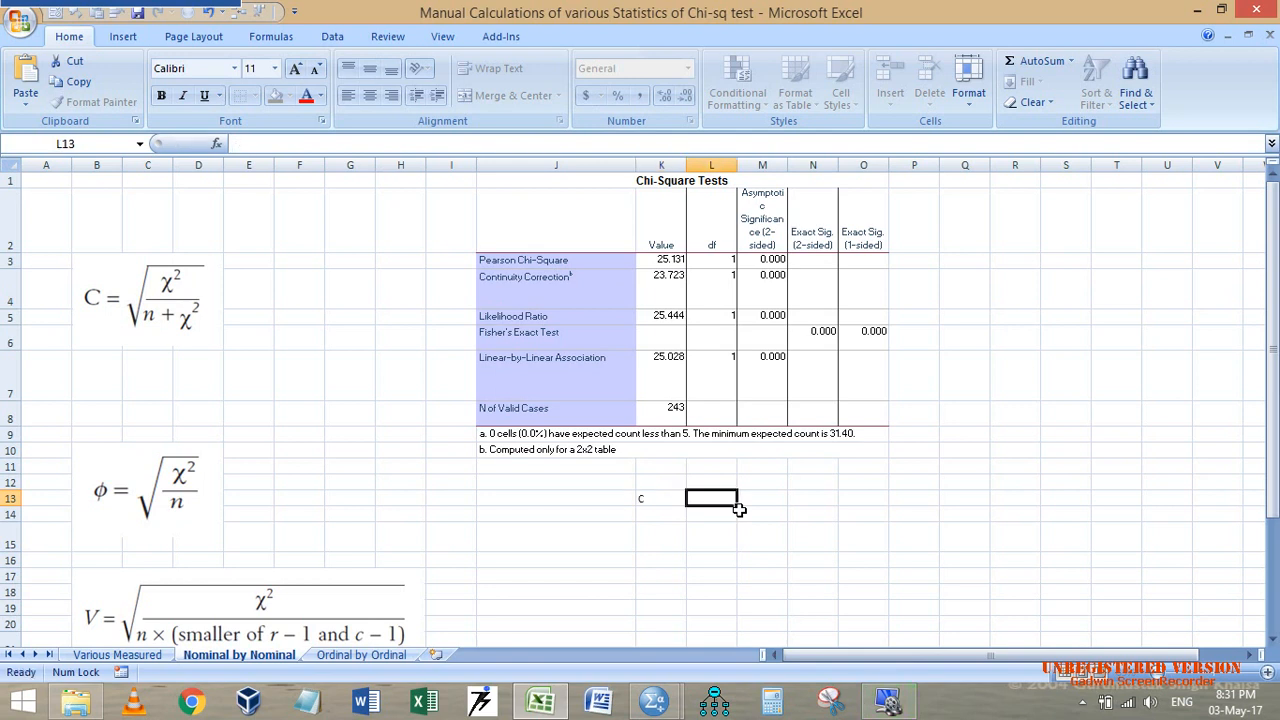
text(=sqrt)
double_click(741, 518)
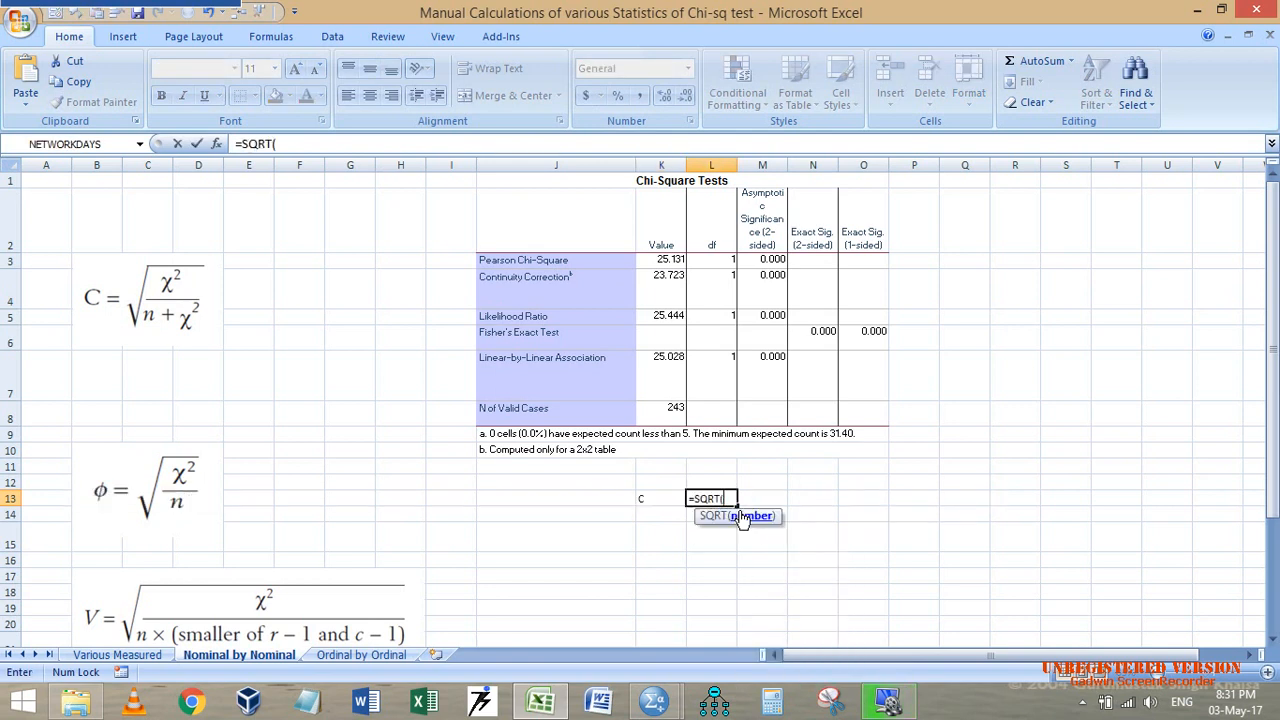
click(671, 259)
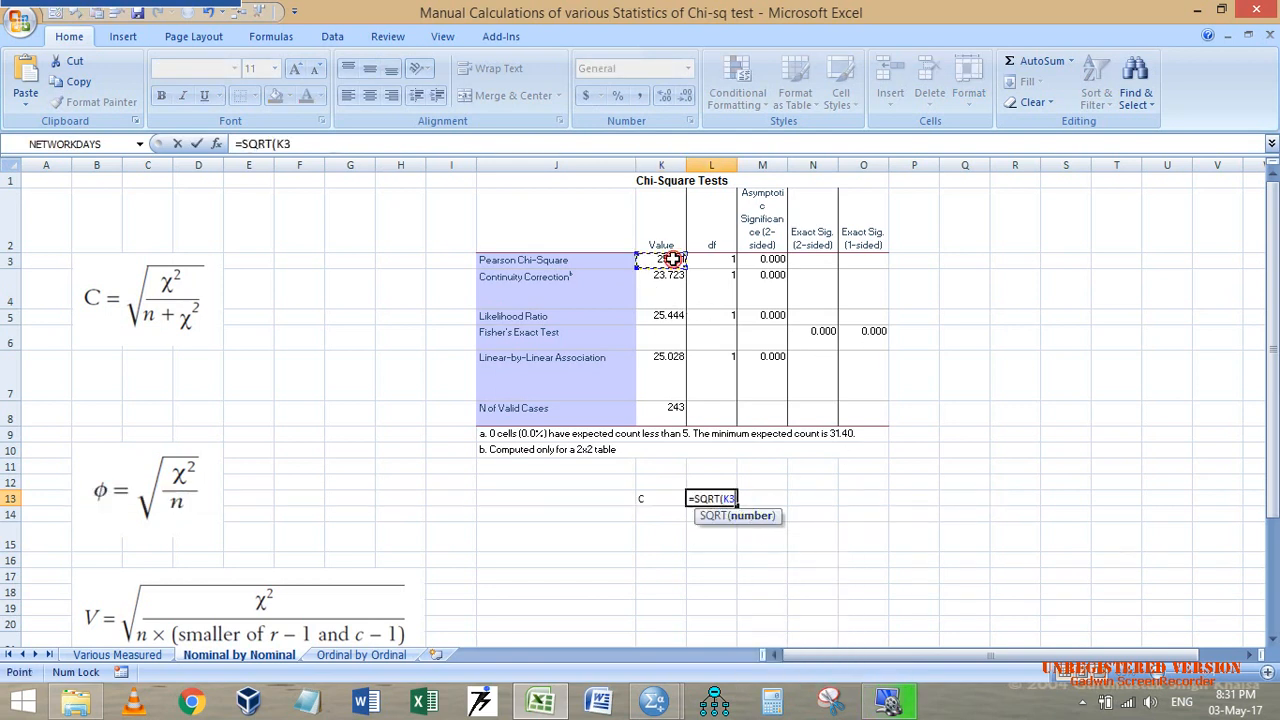
text(/()
click(671, 259)
text(+)
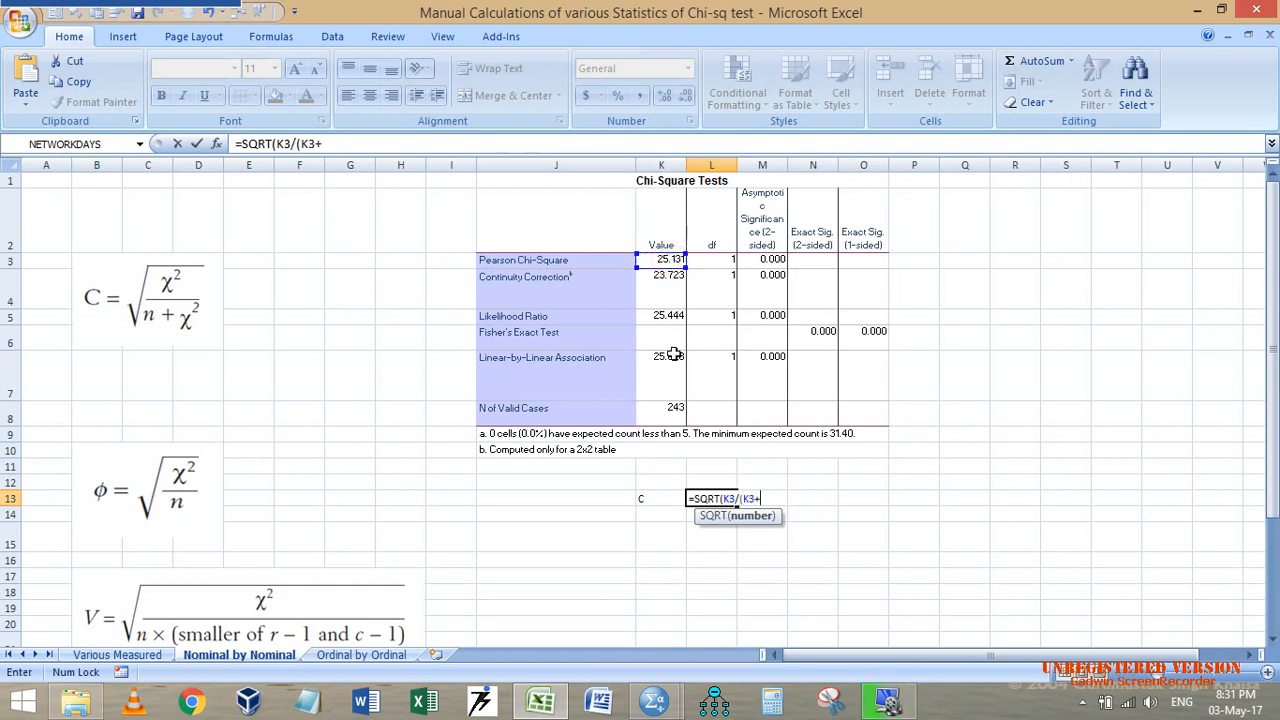
click(668, 411)
text()))
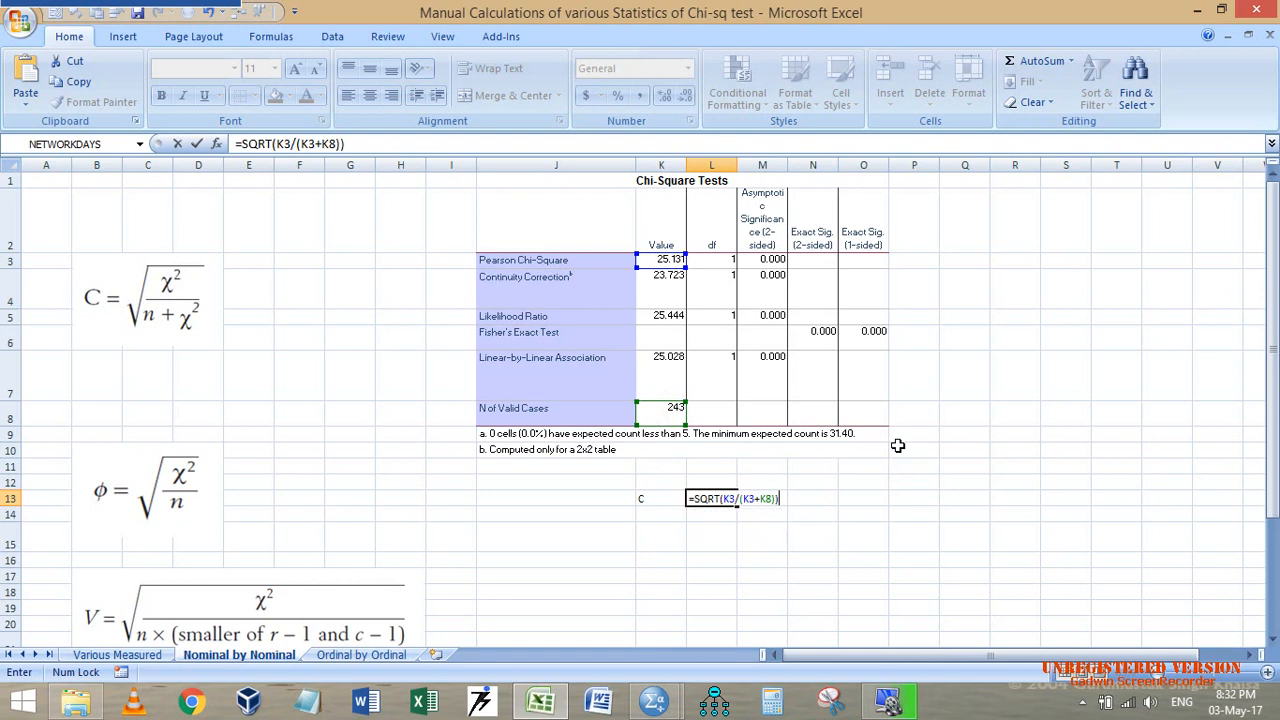
key(ctrl+Return)
key(alt+Tab)
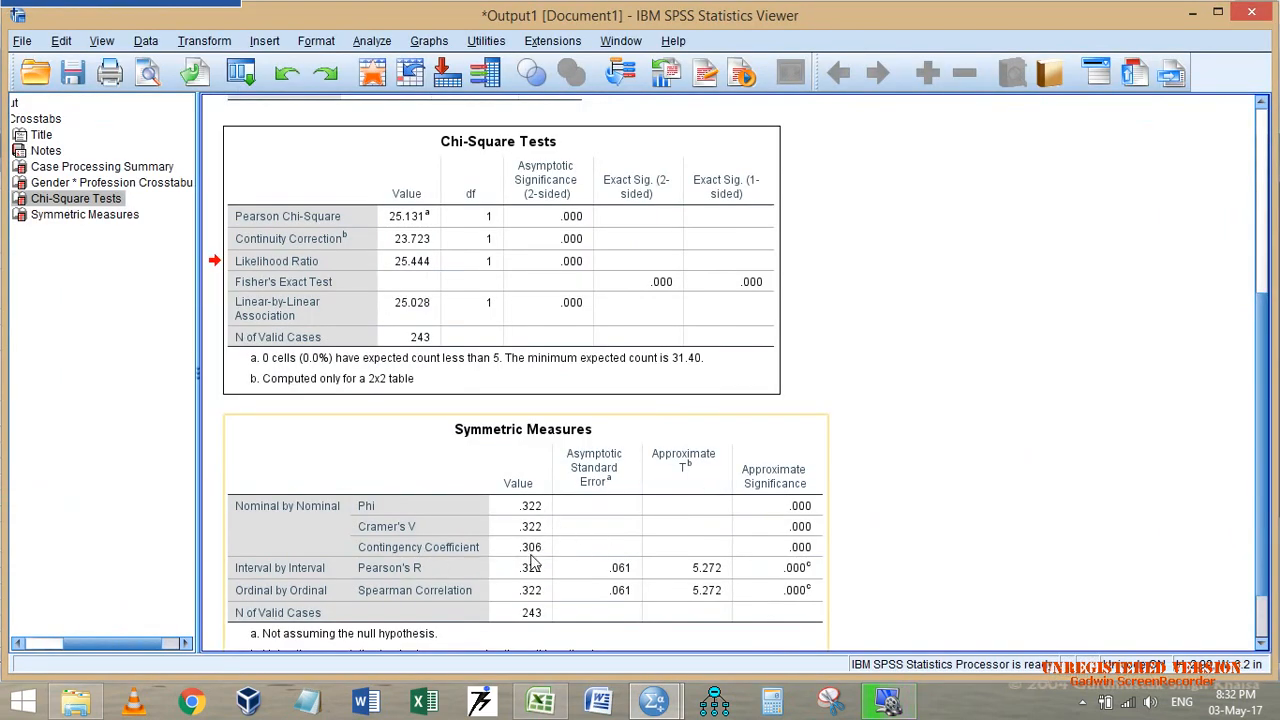
key(alt+Tab)
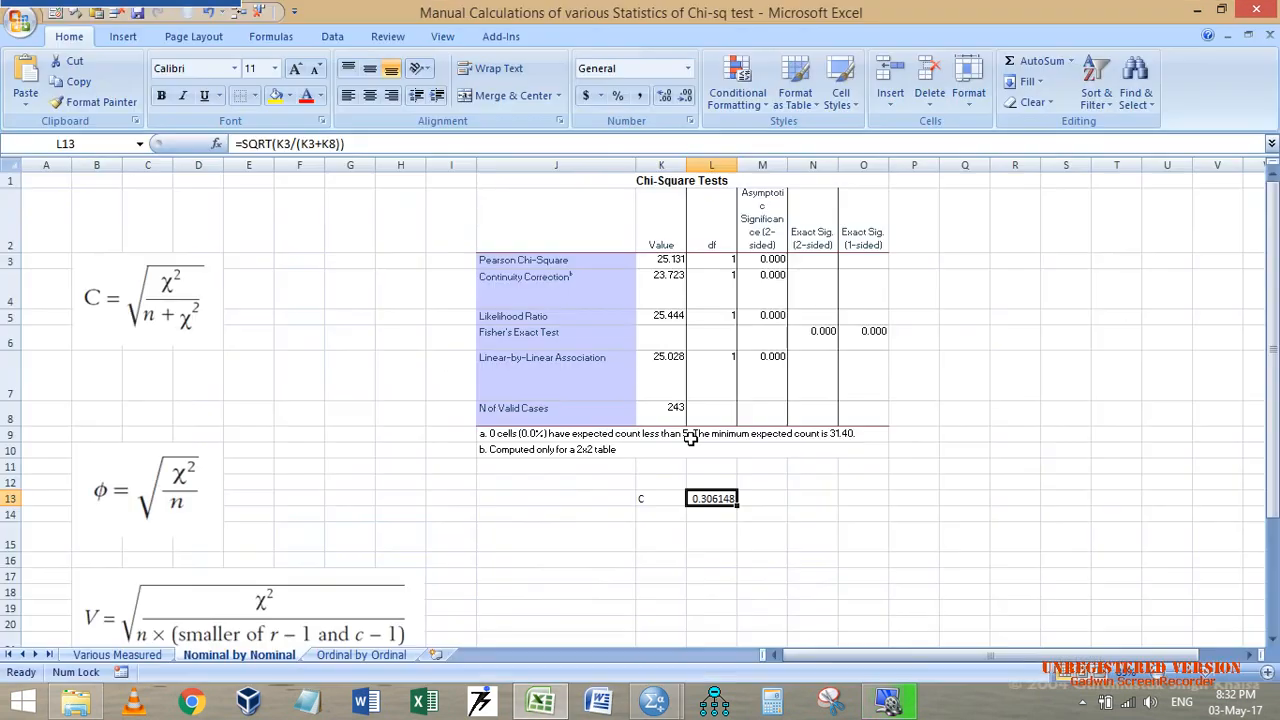
- Label K14 as Phi, calculate it in L14 with =SQRT(K3/K8), and compare it with the Phi value in the SPSS output
click(661, 514)
text(Phi)
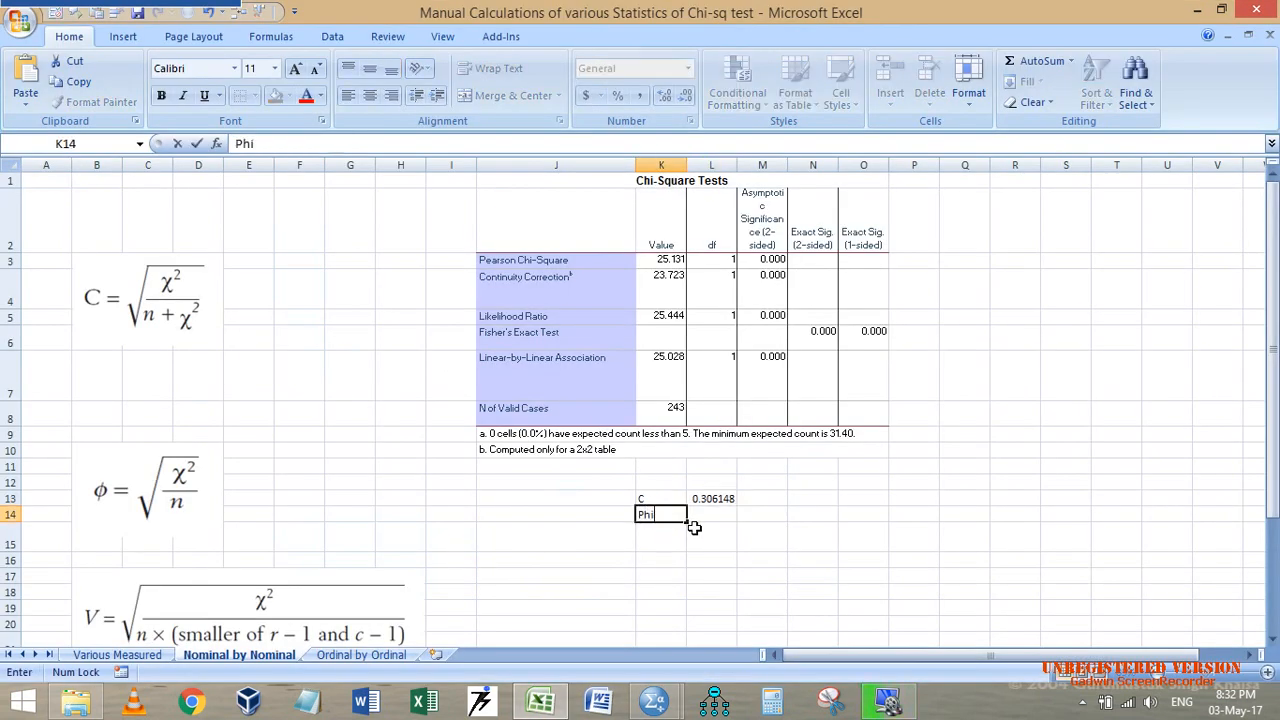
key(Tab)
text(=)
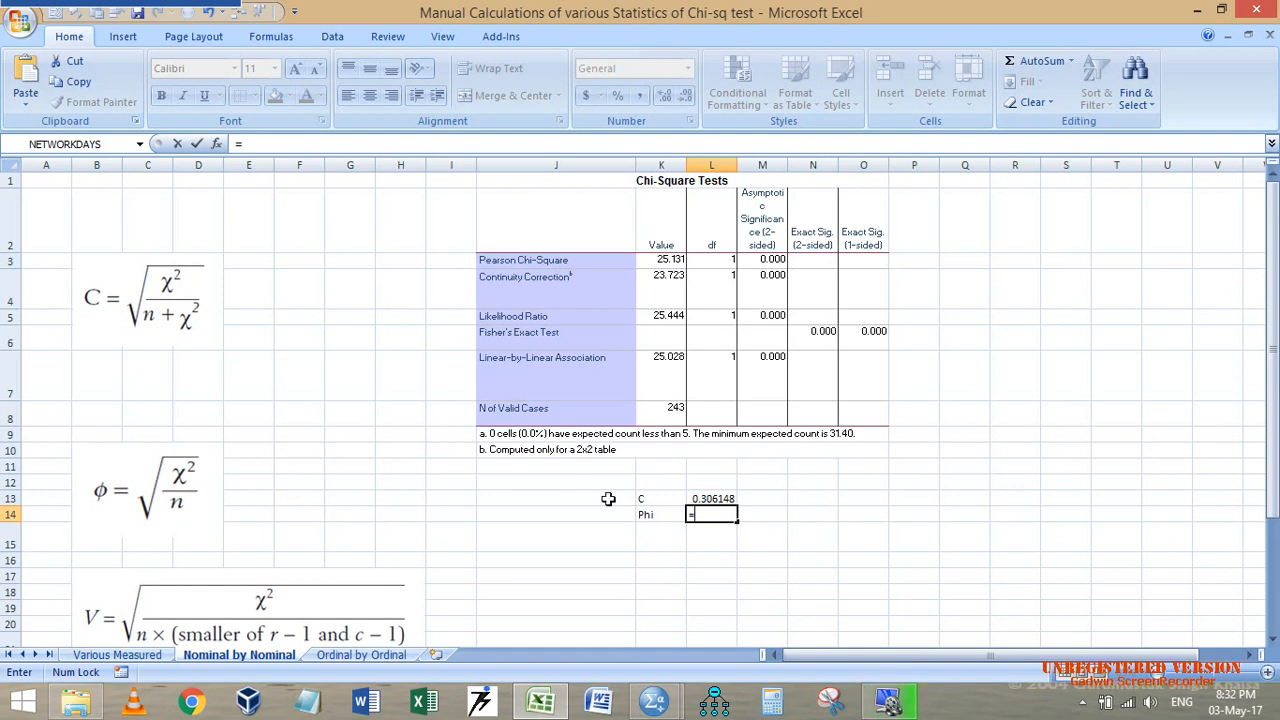
text(sqr)
key(Tab)
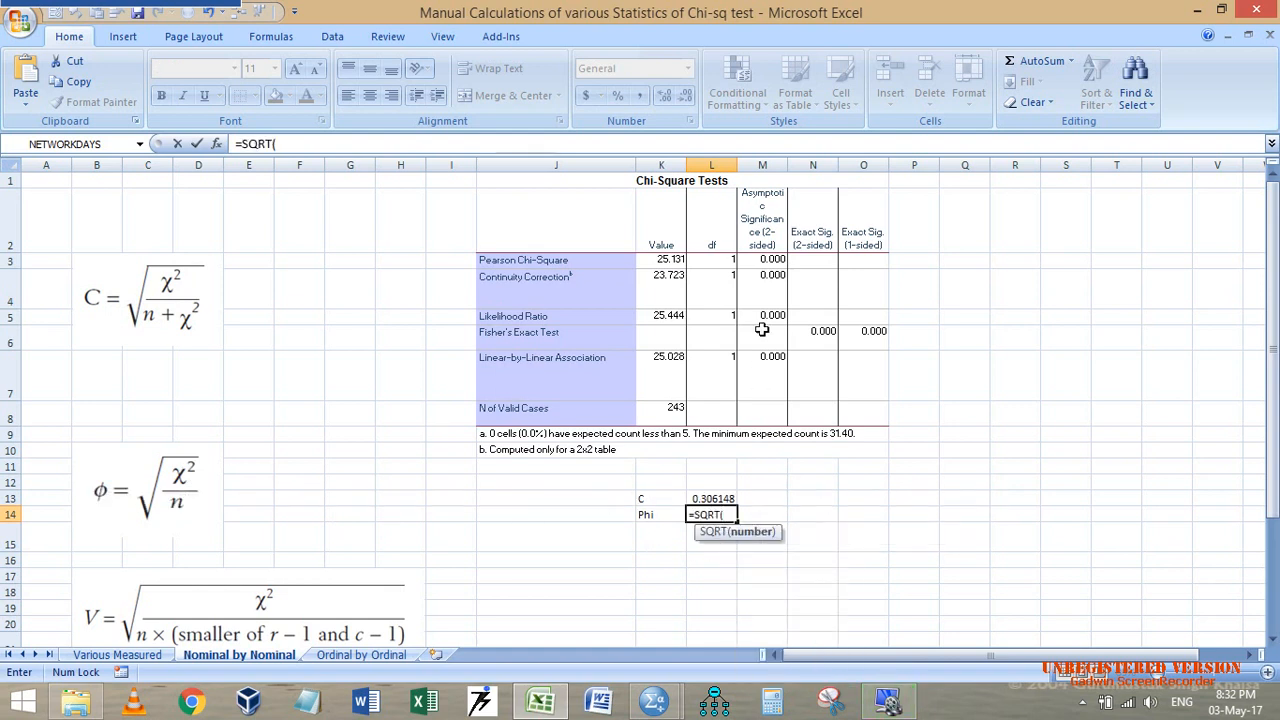
click(676, 259)
text(/)
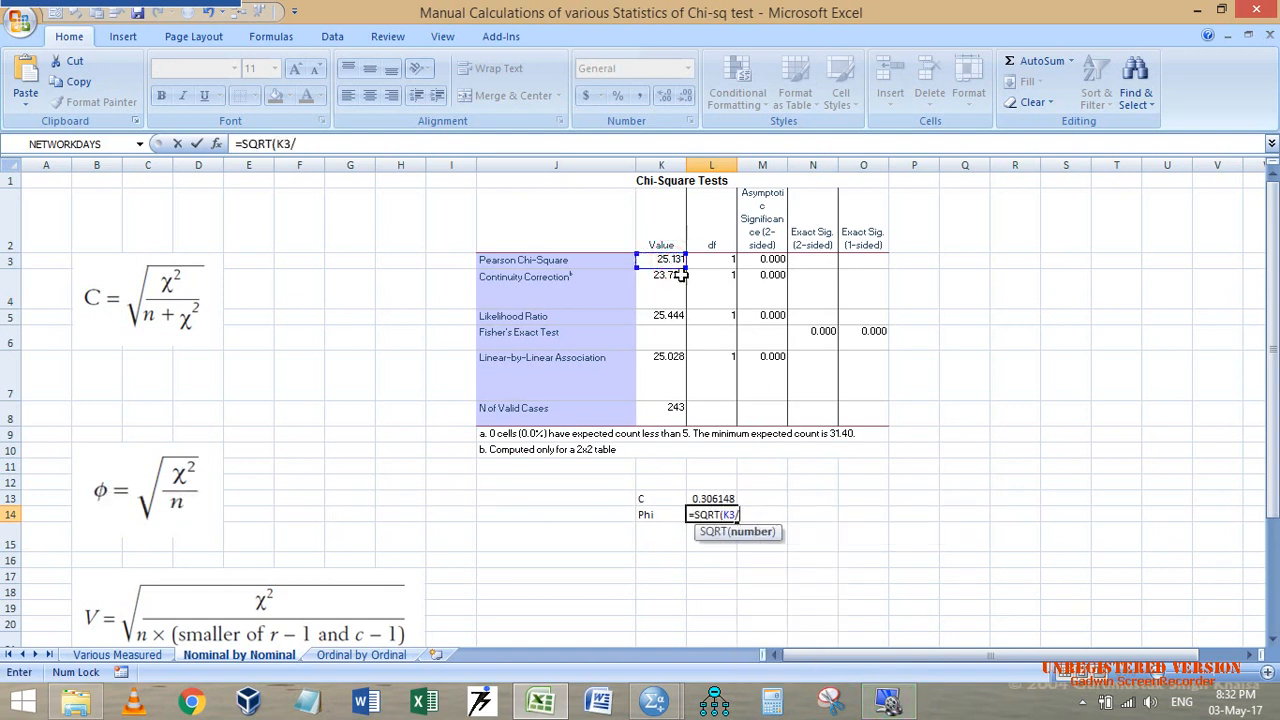
click(676, 410)
text())
key(ctrl+Return)
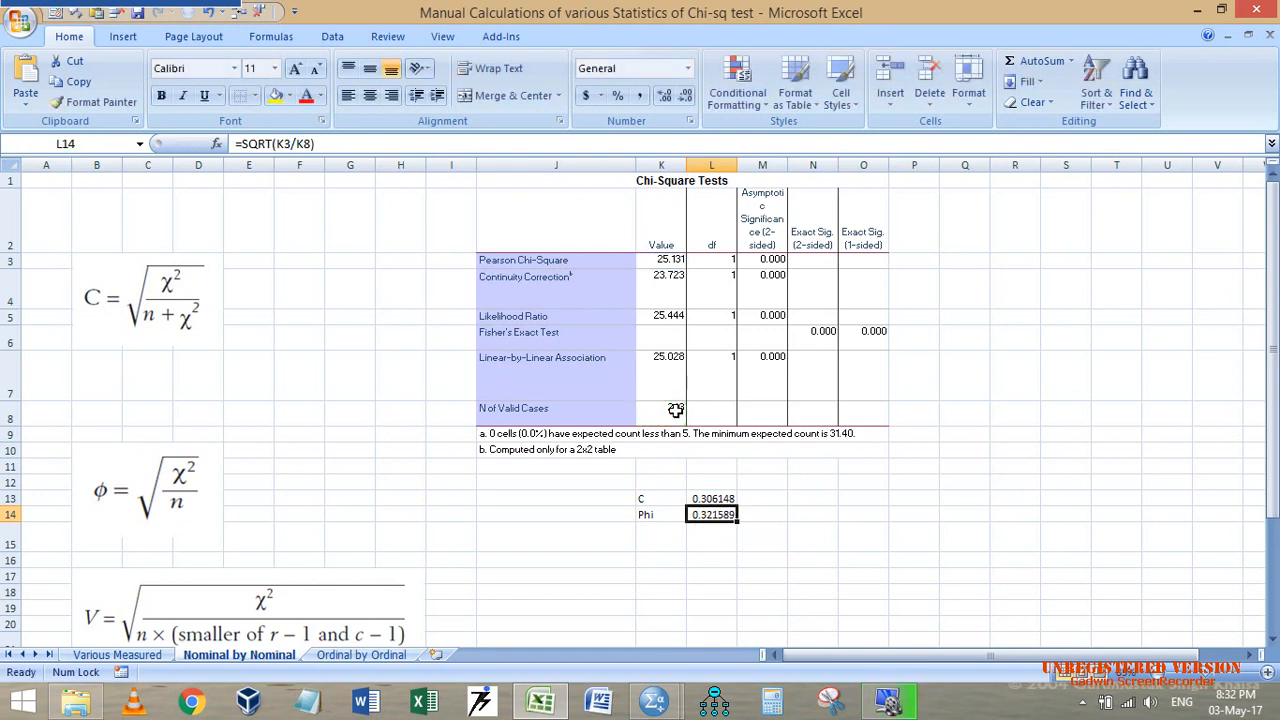
key(alt+Tab)
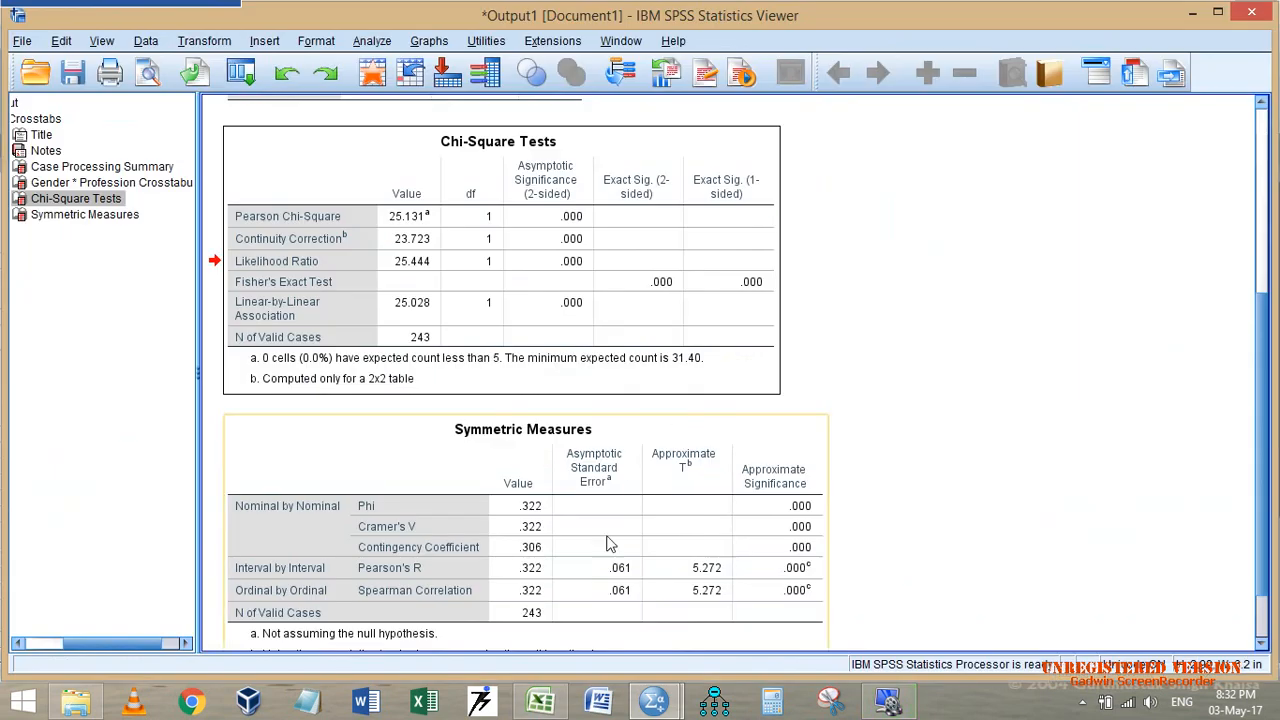
key(alt+Tab)
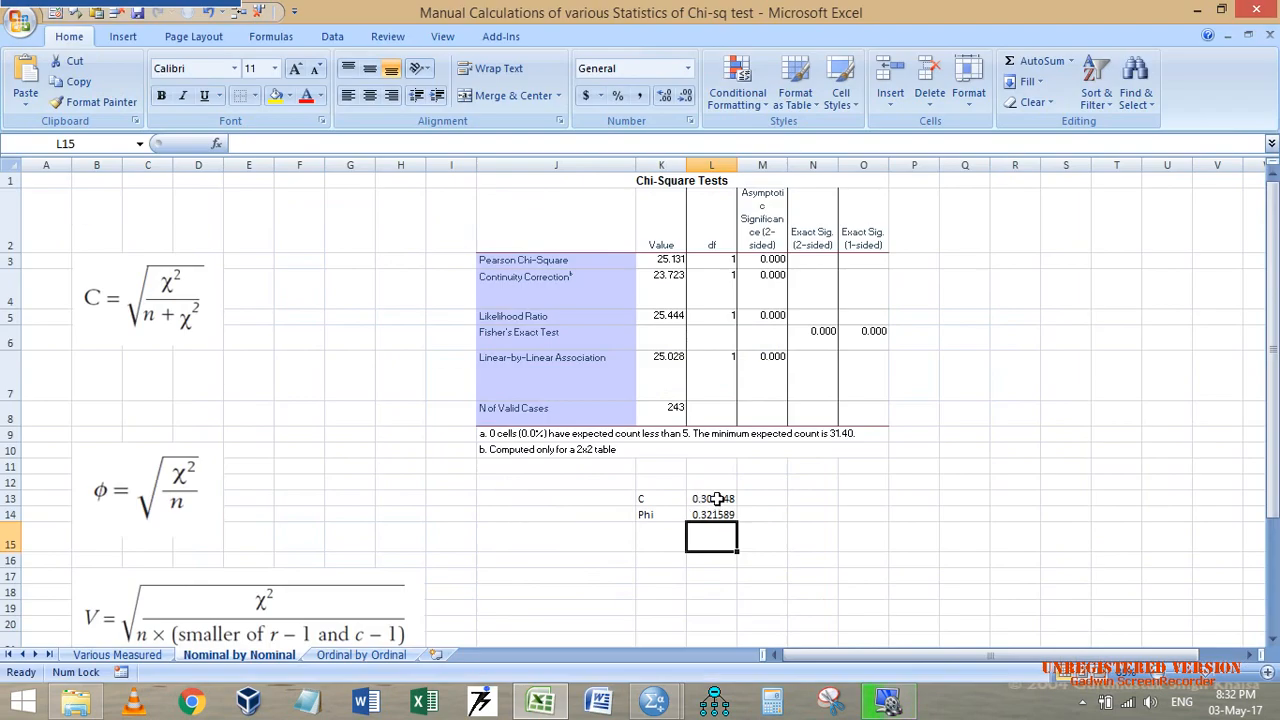
- Reduce the calculated C and Phi values in L13:L14 to three decimal places
drag(714, 498, 728, 512)
click(687, 96)
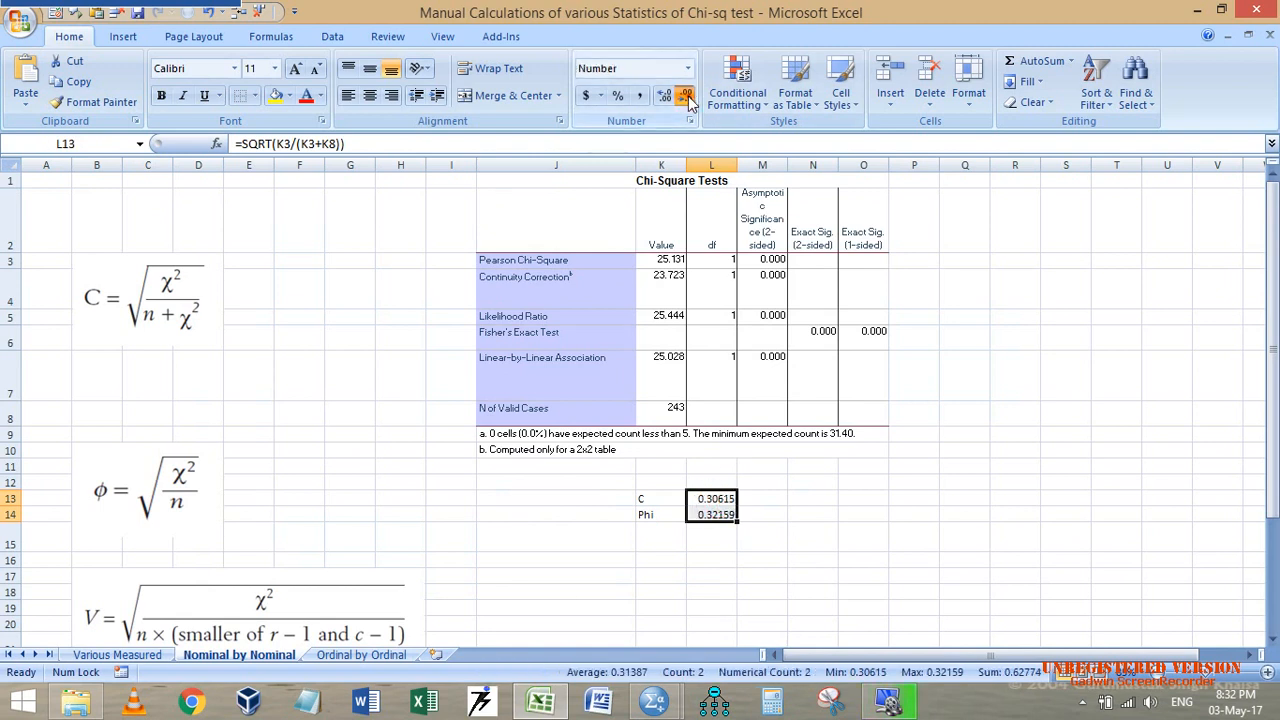
click(687, 96)
click(687, 96)
click(712, 551)
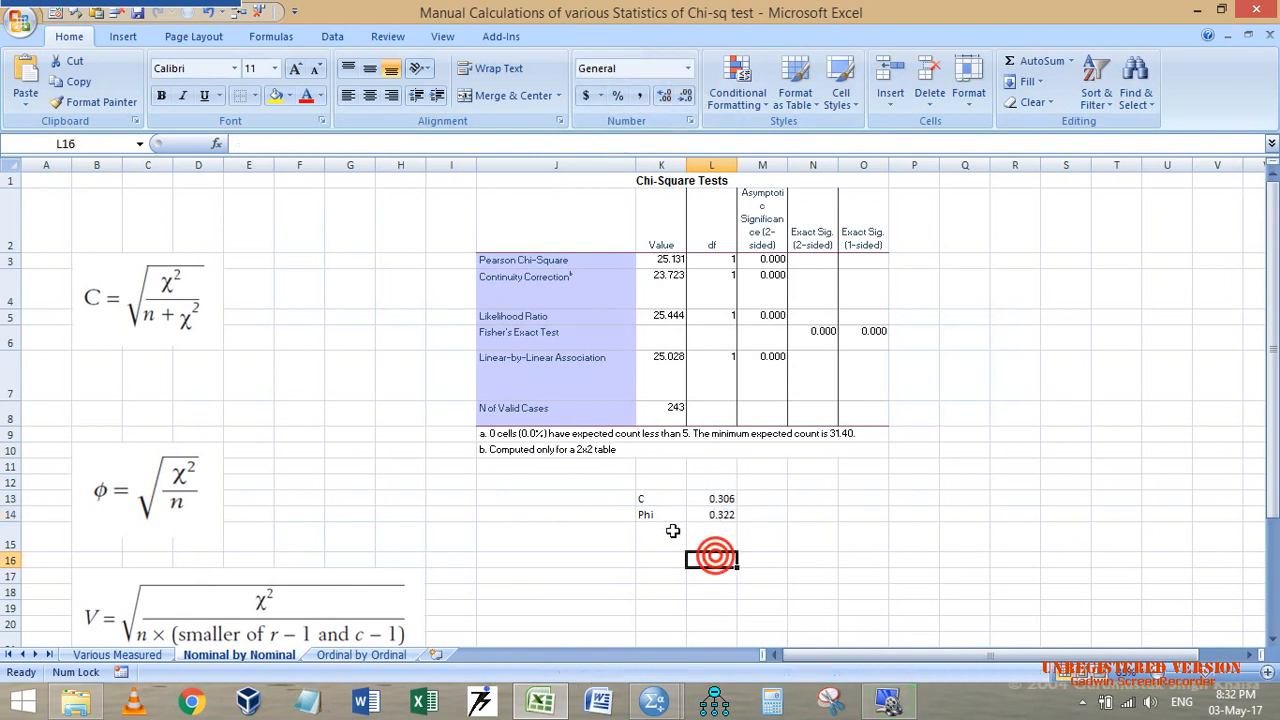
- Label K15 as V and check the Cramer's V value in the SPSS Symmetric Measures table, returning to the Excel sheet
click(673, 532)
text(V)
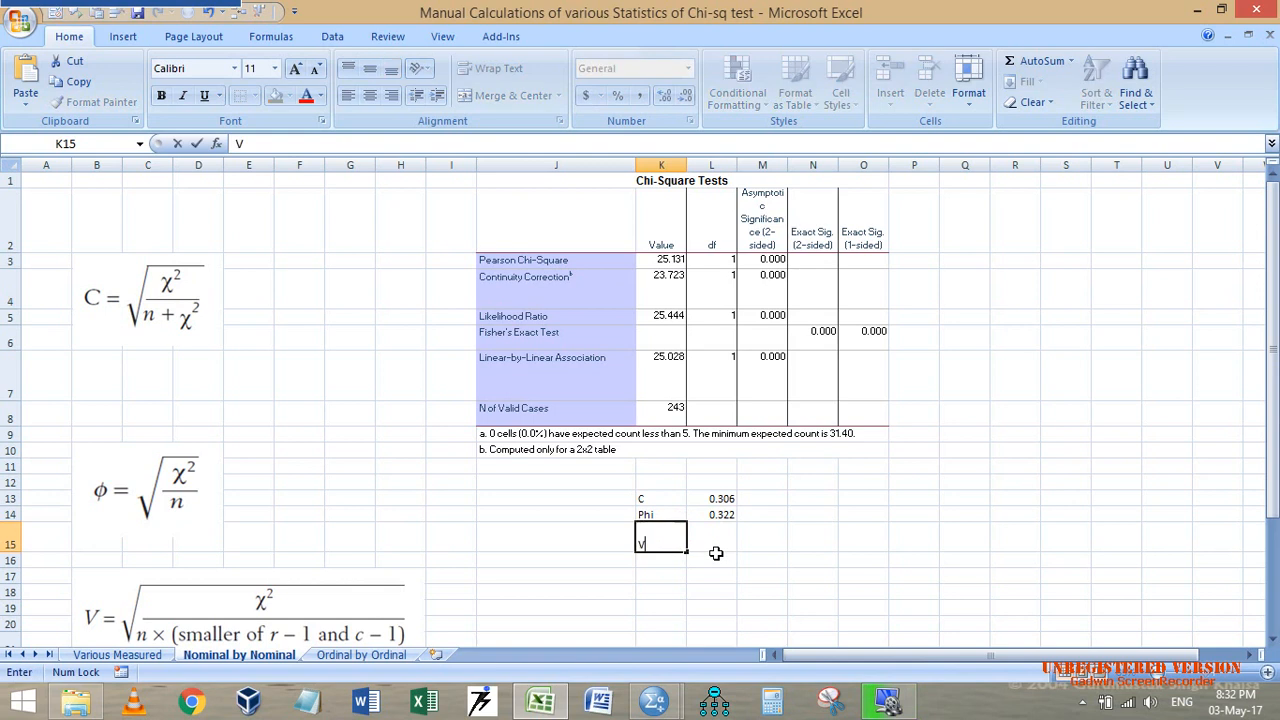
key(Tab)
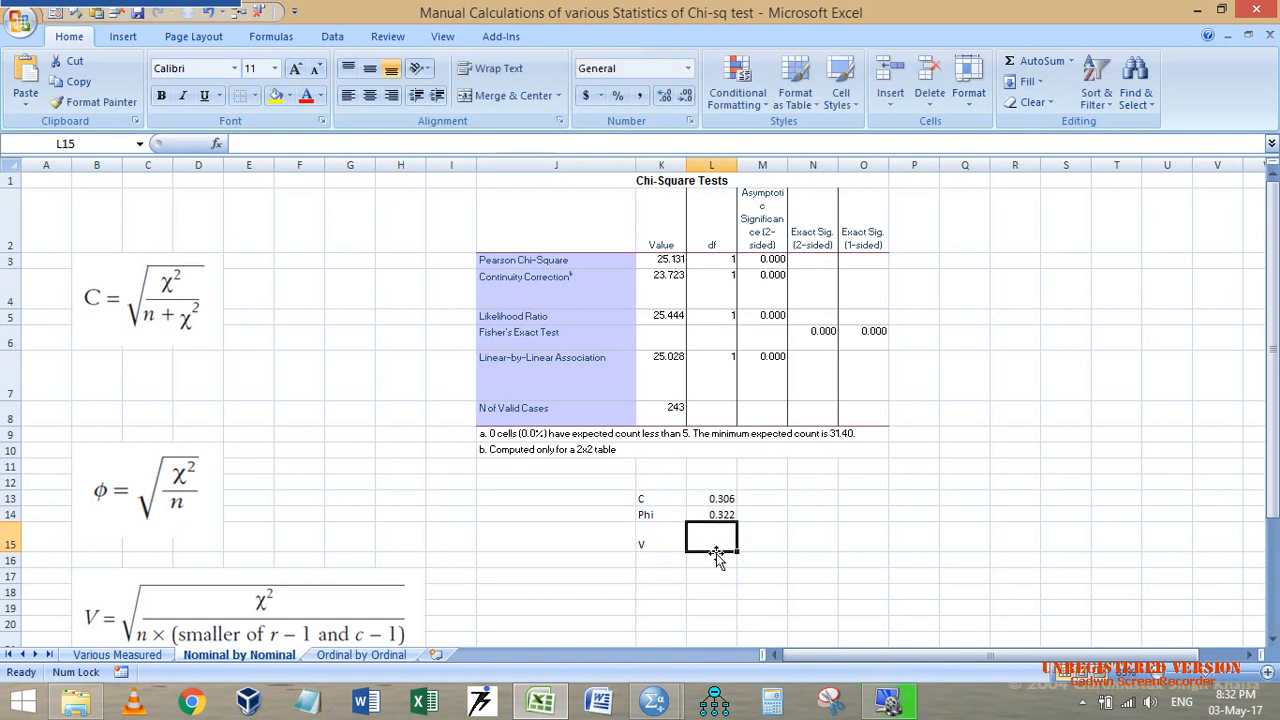
key(alt+Tab)
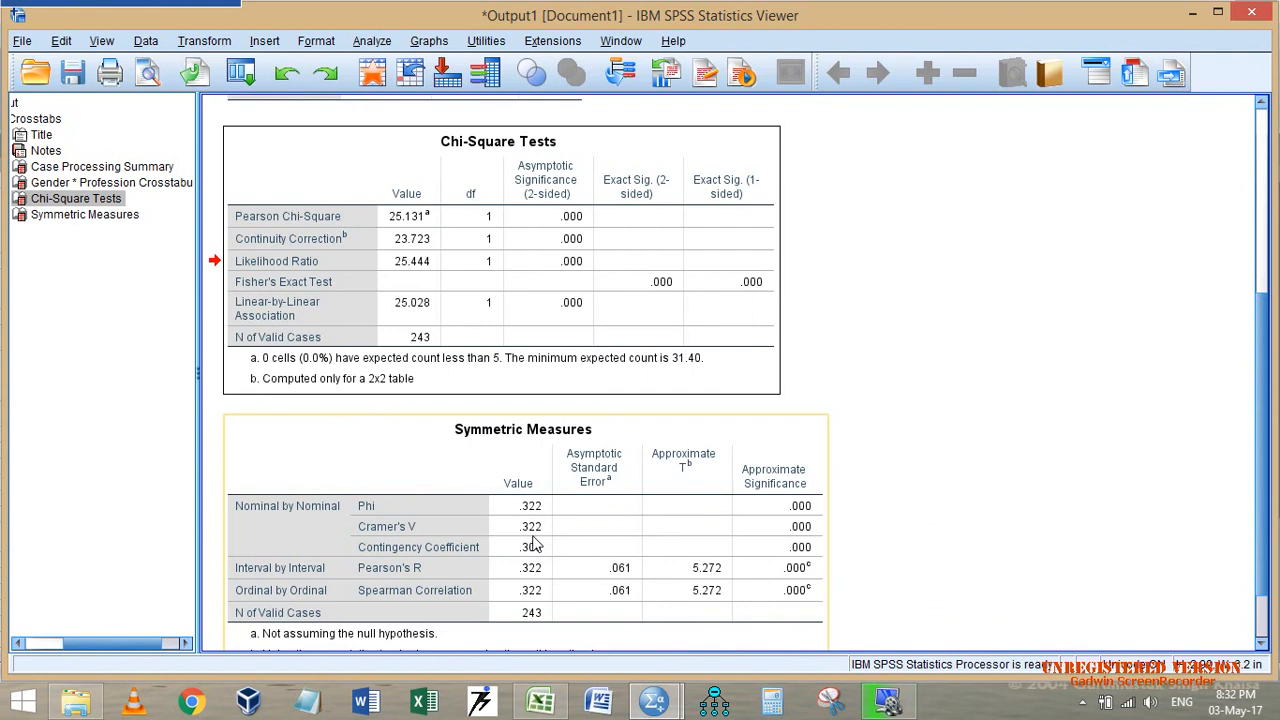
key(alt+Tab)
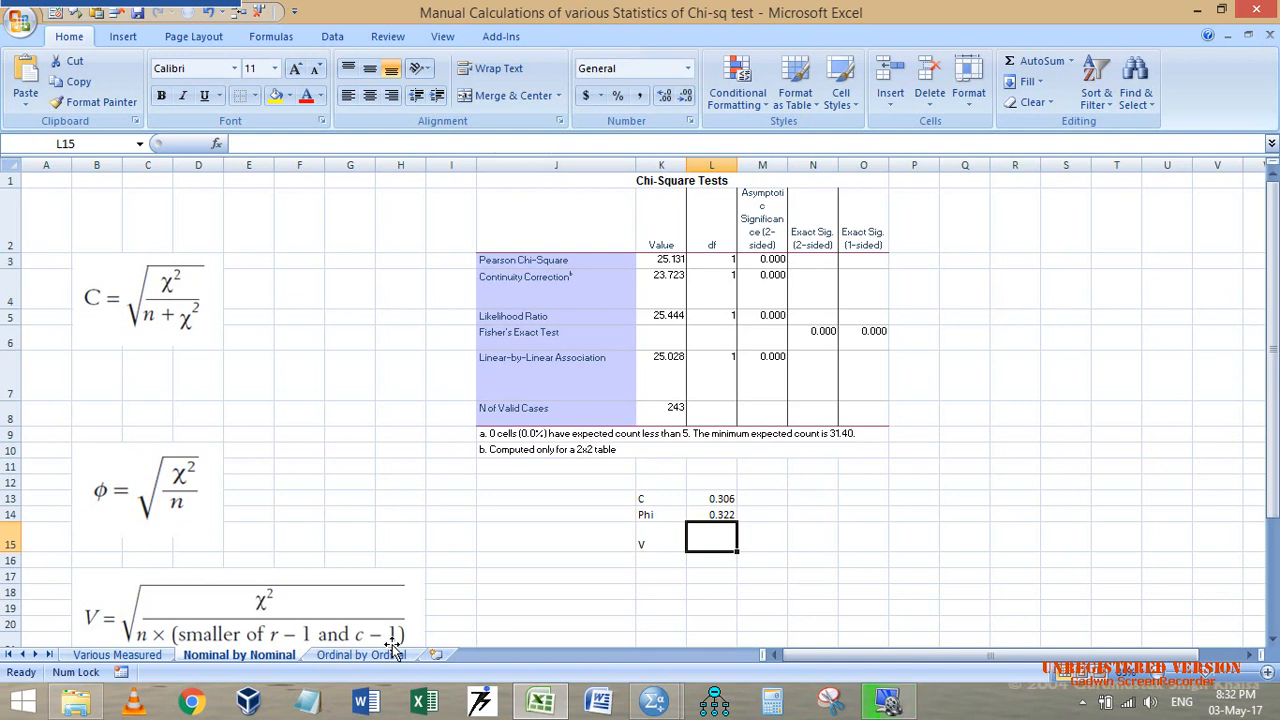
- Record the table dimensions beside the chi-square table: r= 2 in P11:Q11 and c= 2 in P12:Q12
click(921, 465)
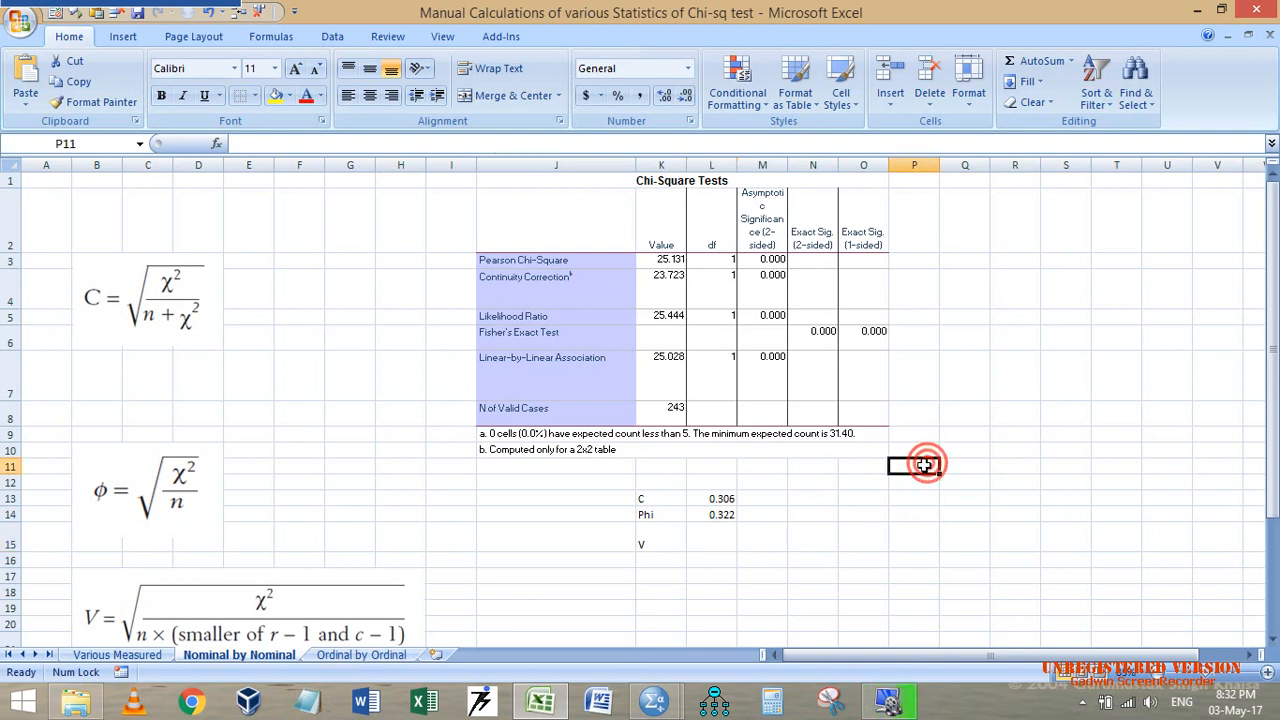
text(r=)
key(Tab)
text(2)
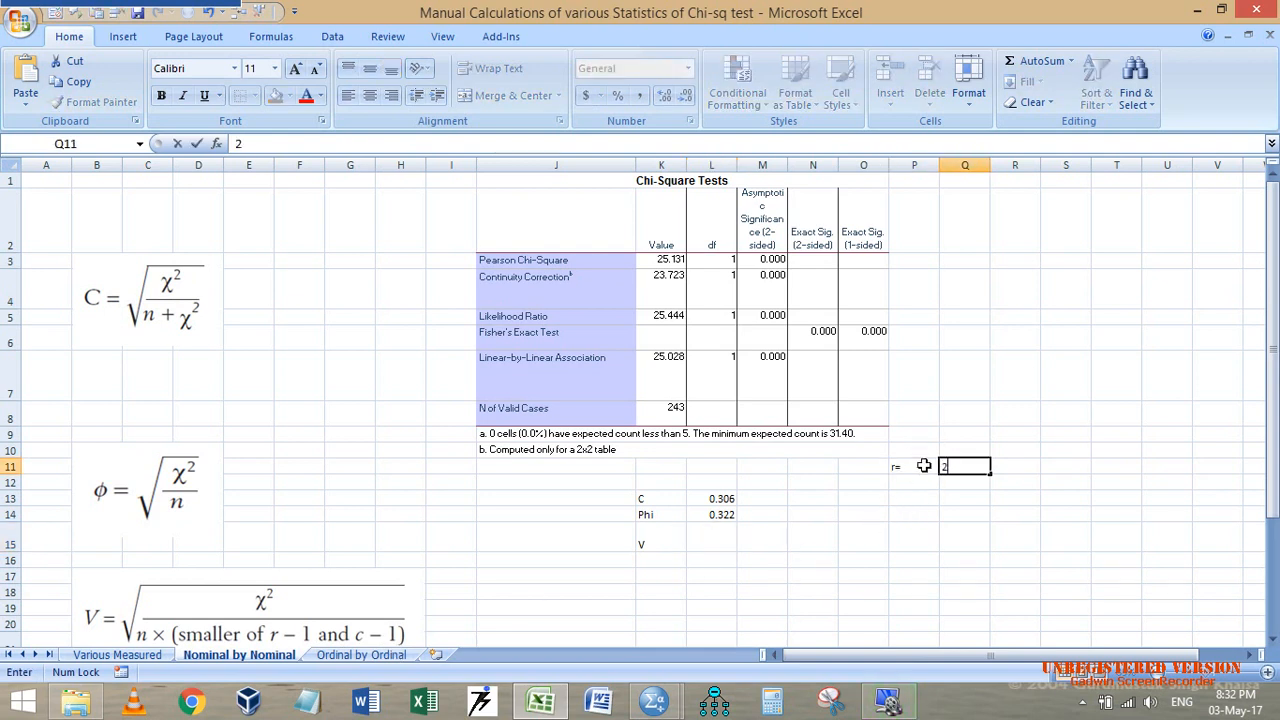
key(Return)
text(c=)
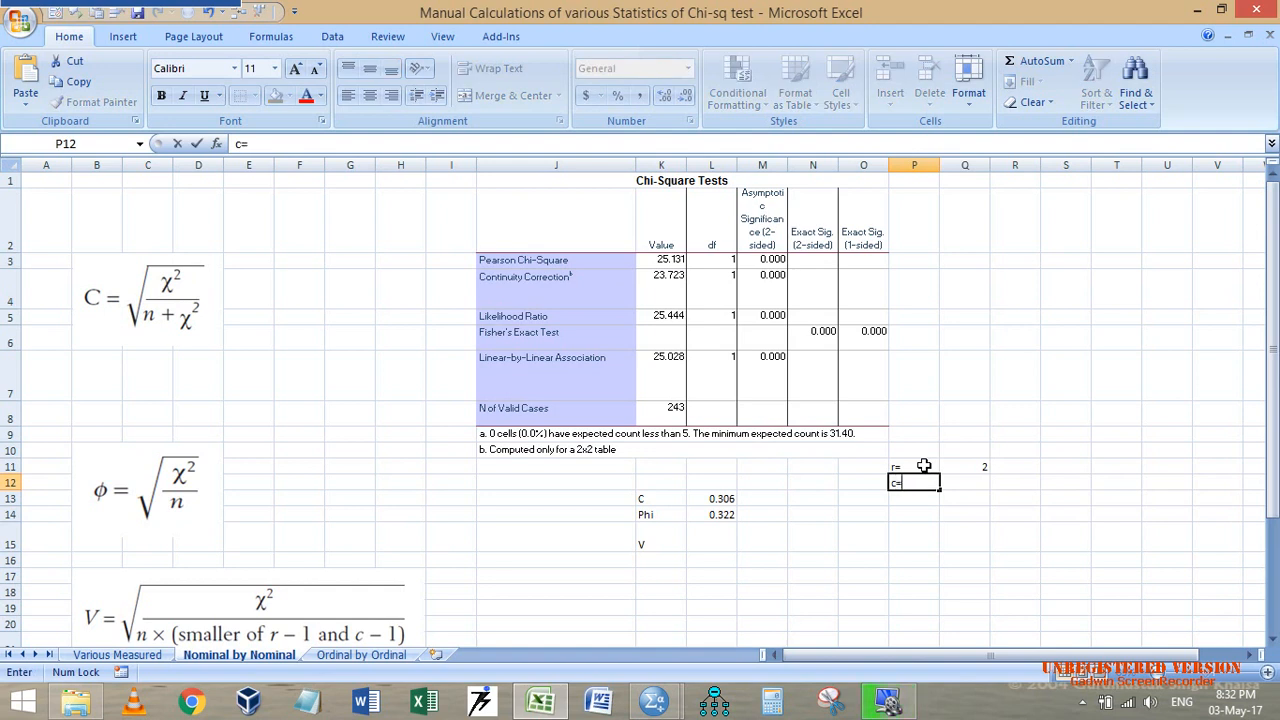
key(Tab)
text(2)
key(Tab)
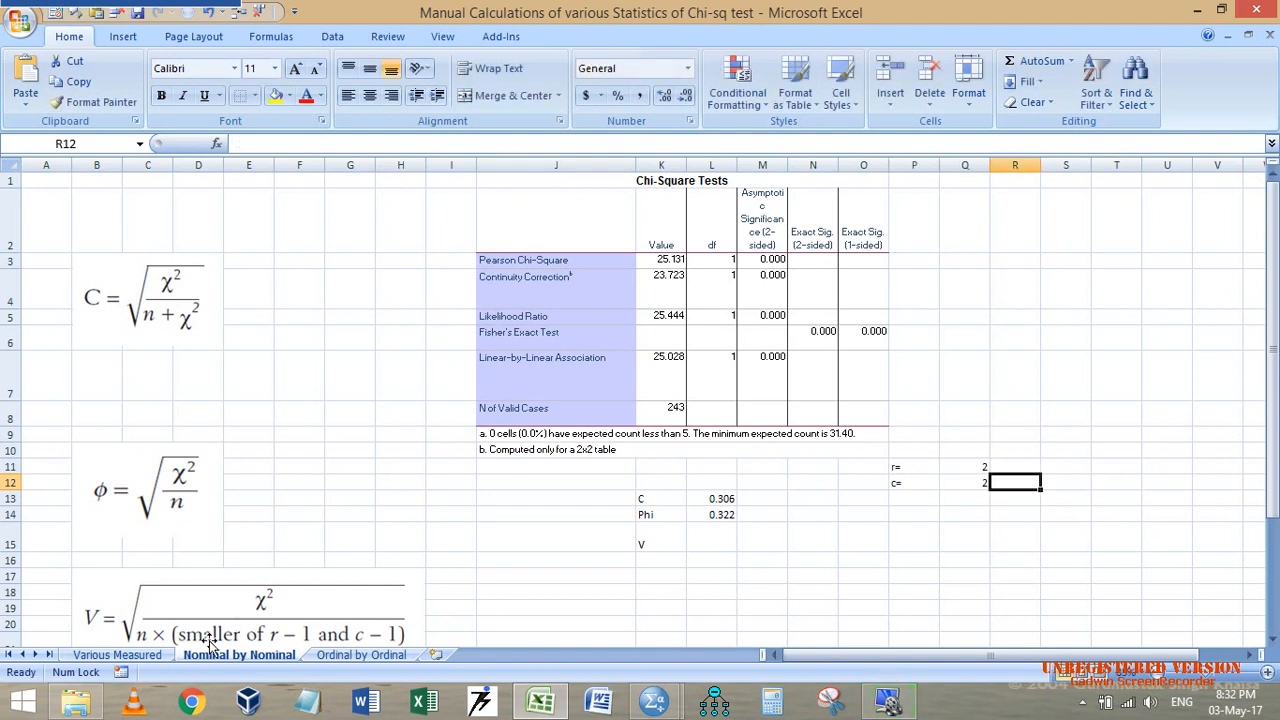
- Set Cramer's V in L15 equal to Phi with =L14 and compare it with the Cramer's V value in the SPSS output
click(700, 531)
text(=)
key(Up)
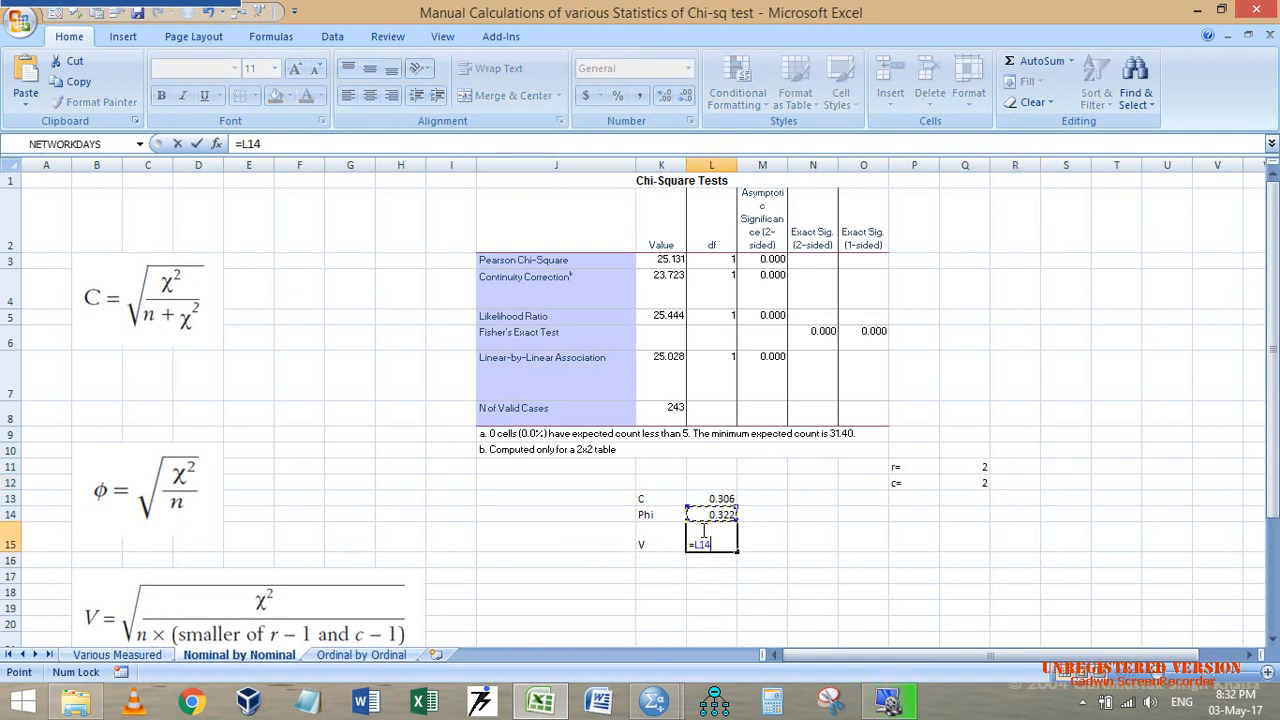
key(Return)
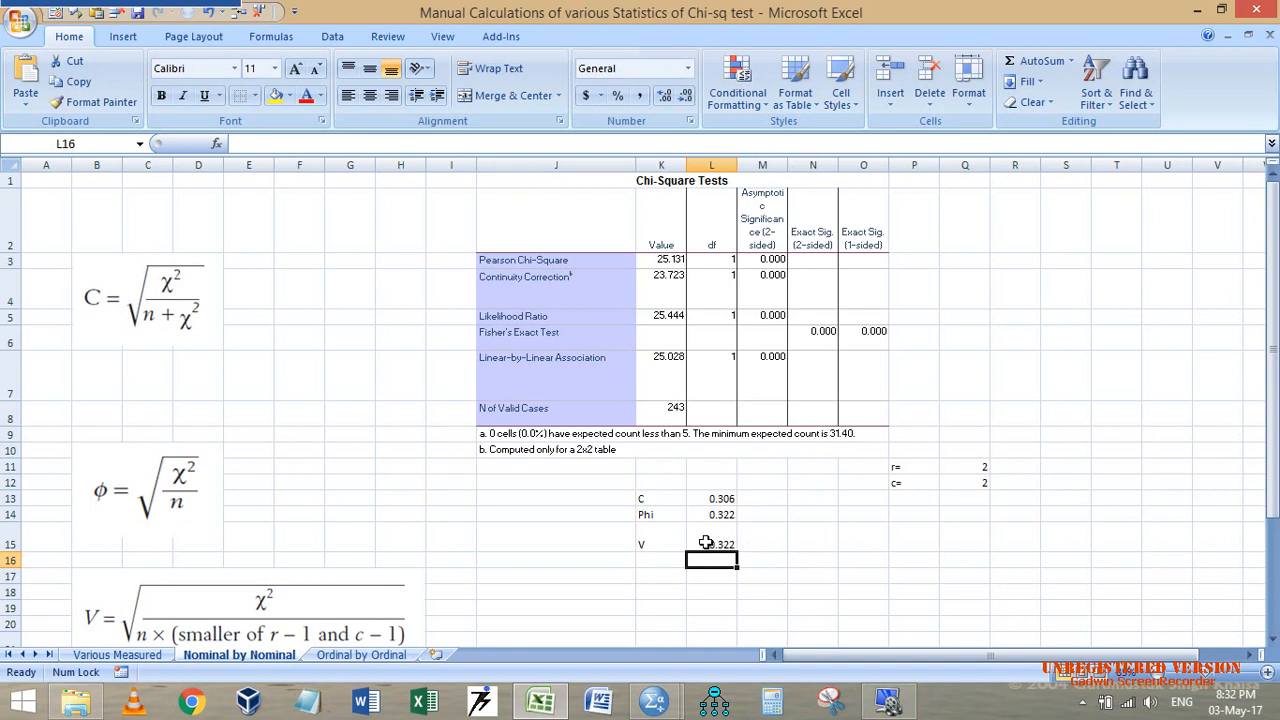
key(alt+Tab)
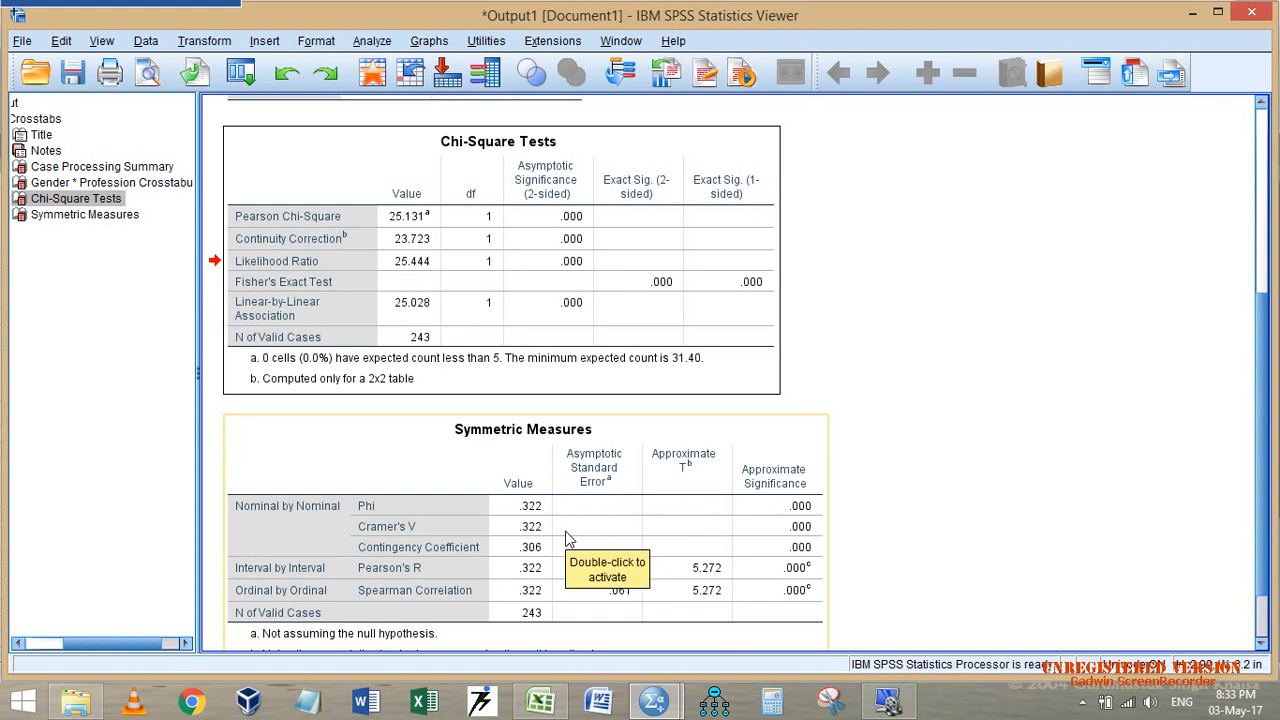
key(alt+Tab)
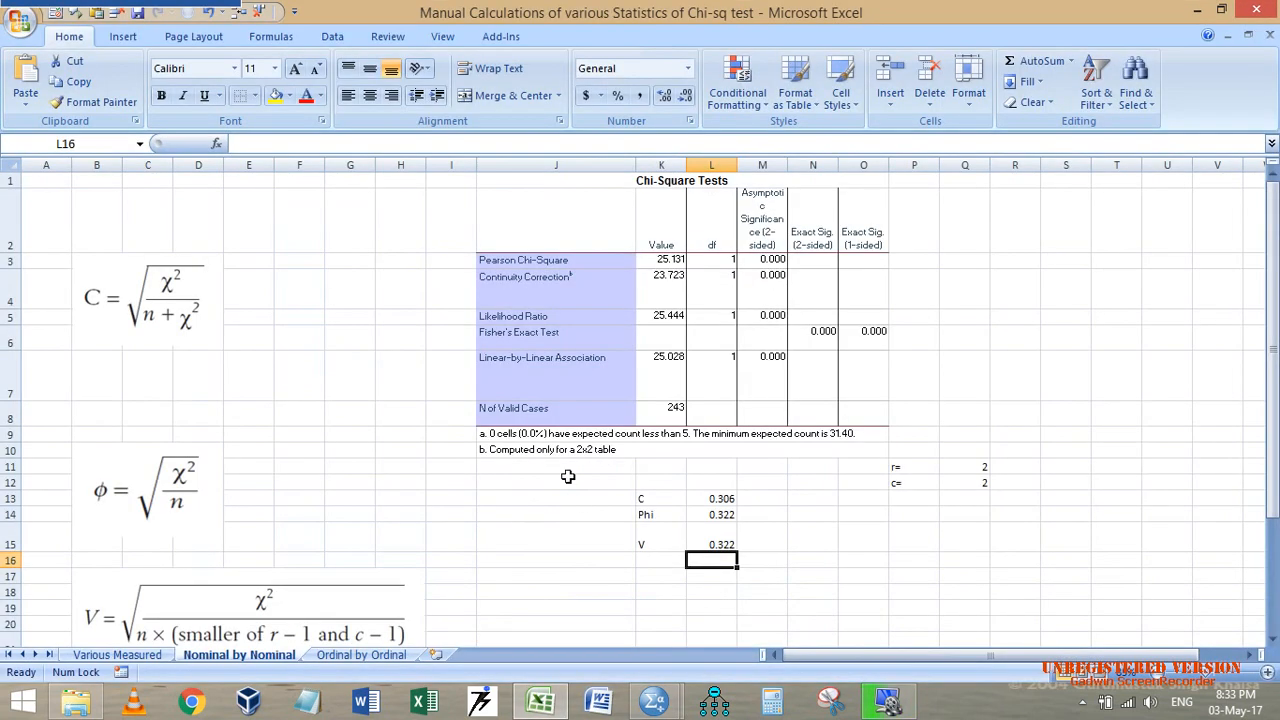
key(alt+Tab)
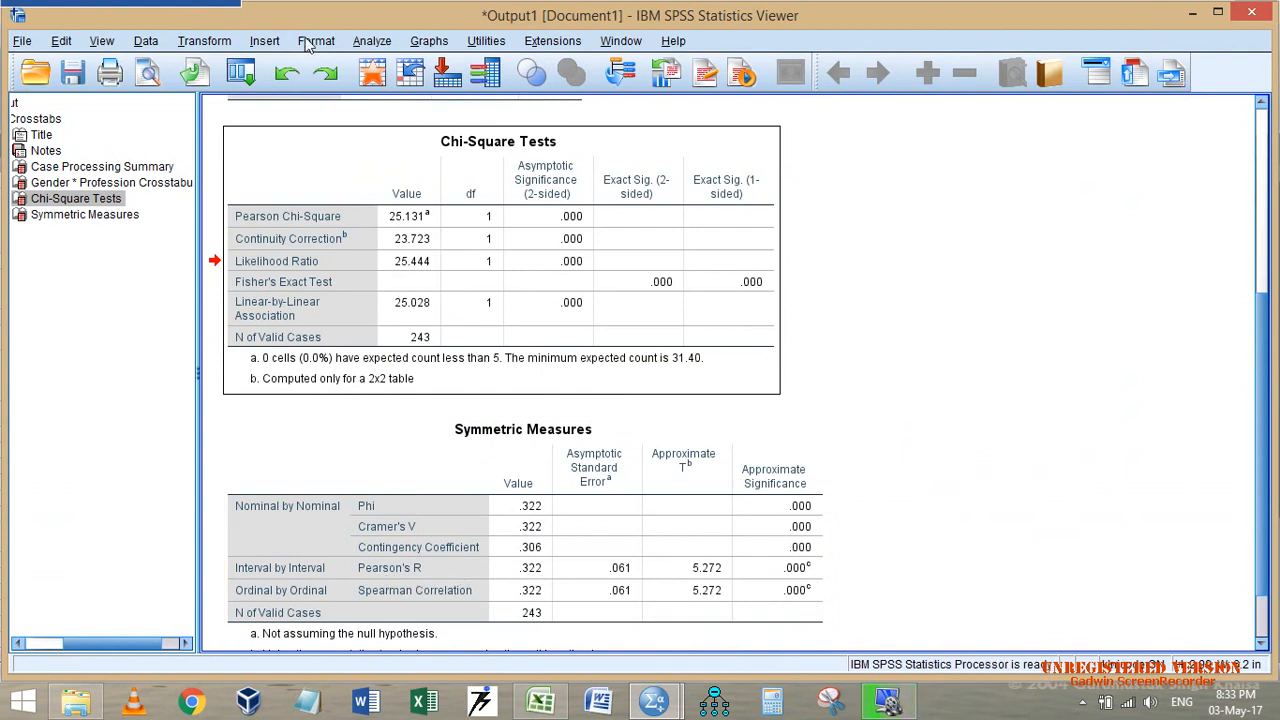
click(376, 44)
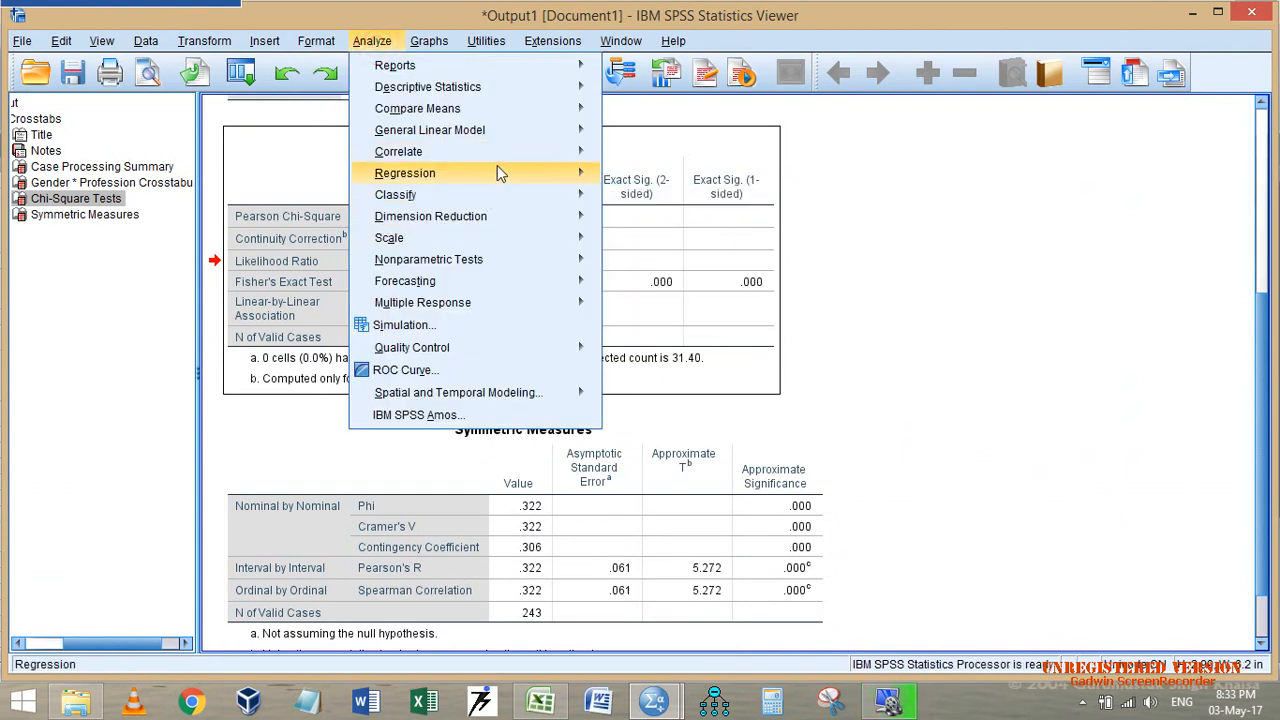
mouse_move(505, 152)
click(664, 158)
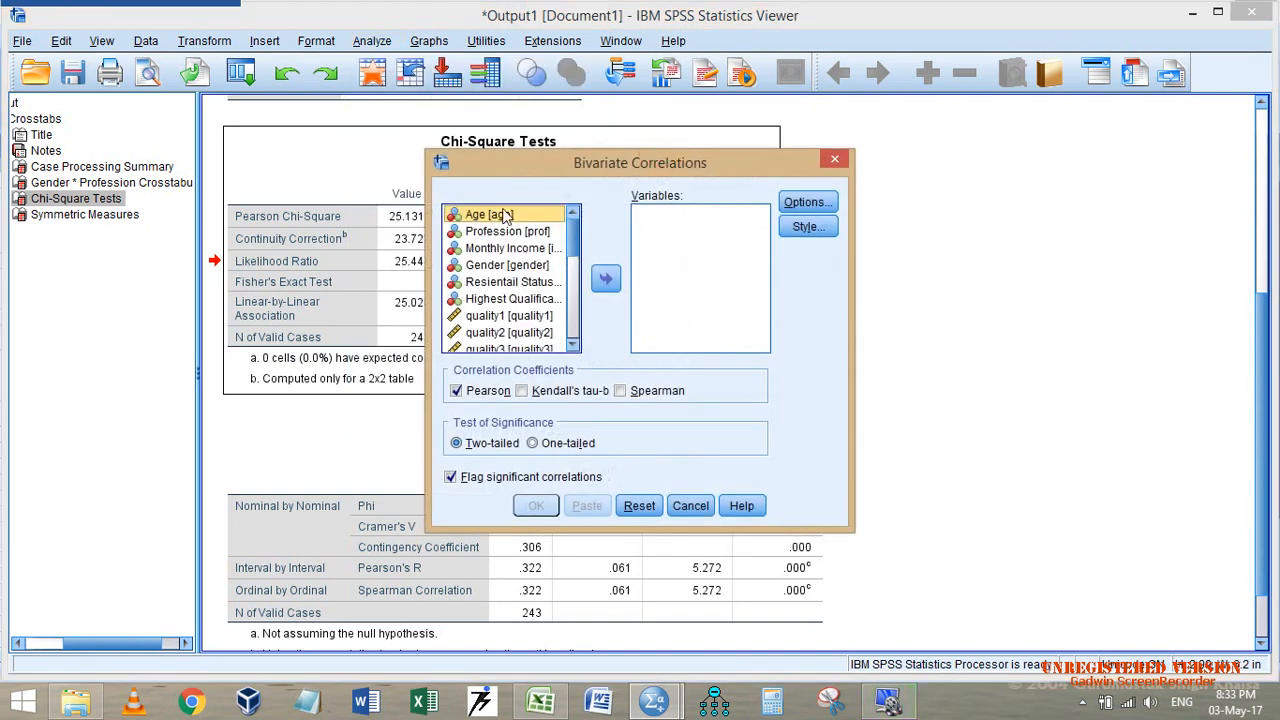
click(690, 505)
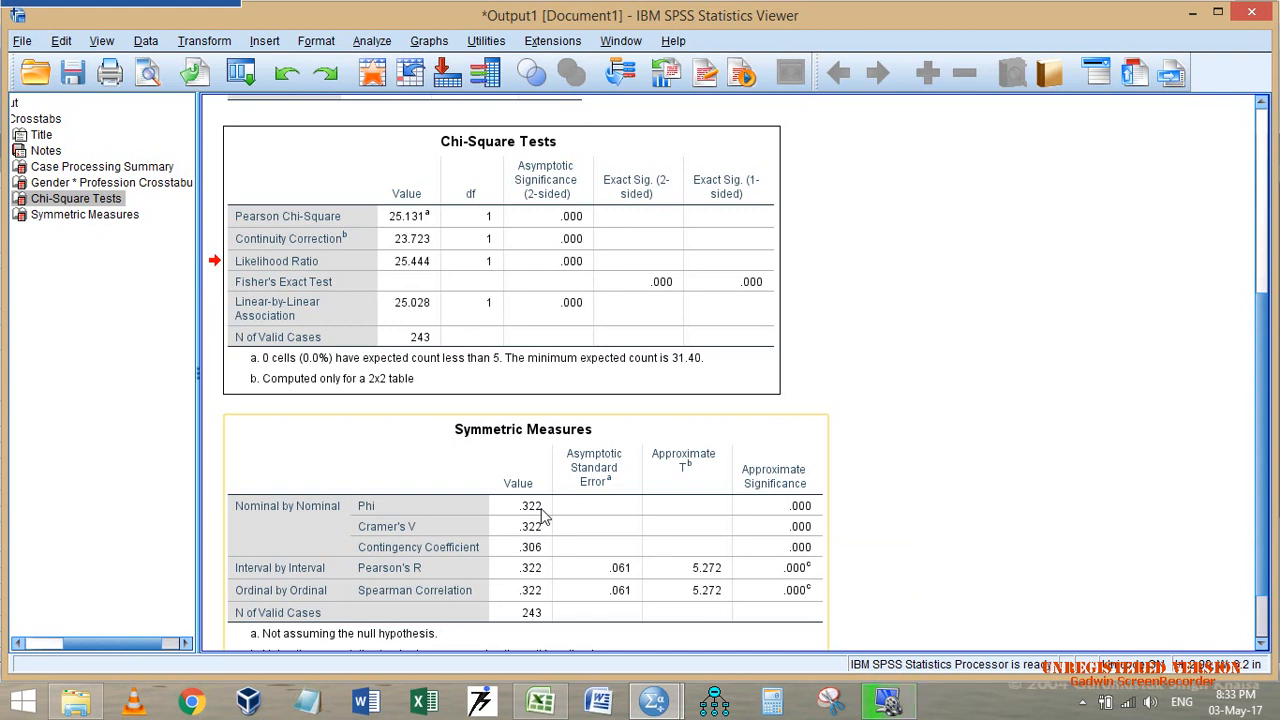
- Switch to the Various Measured sheet in Excel and review the ranges and limitations of the Contingency Coefficient, Phi and Cramer's V
click(540, 702)
click(143, 658)
scroll(1020, 371, up, 1)
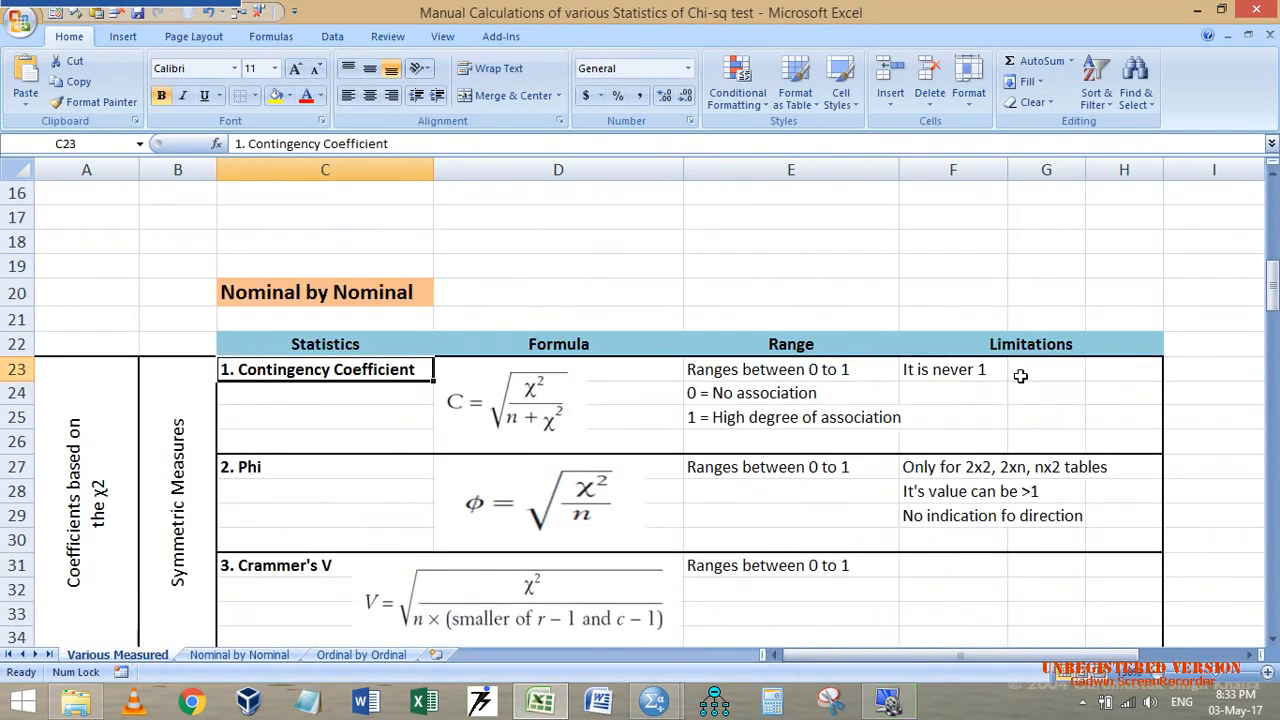
scroll(930, 438, down, 1)
click(957, 438)
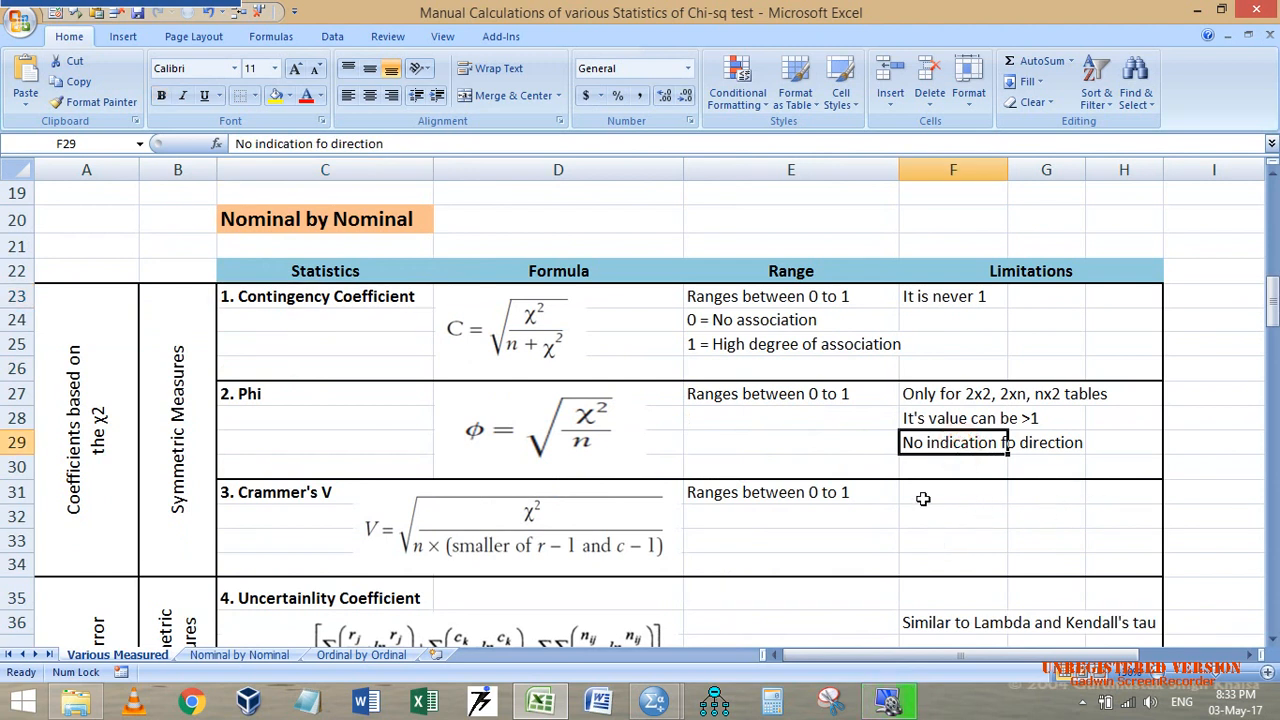
- Switch to the SPSS output, recall the Crosstabs dialog and remove Gender from the rows and Profession from the columns
key(alt+Tab)
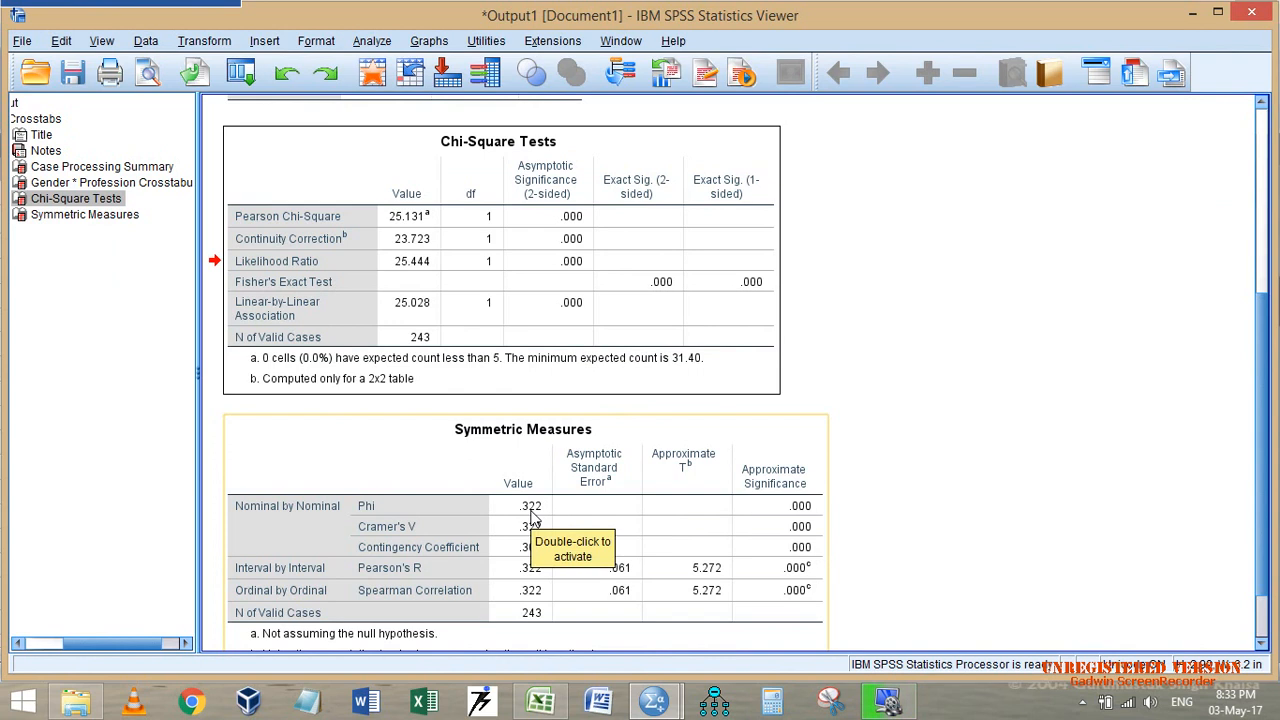
click(243, 74)
click(257, 105)
click(633, 212)
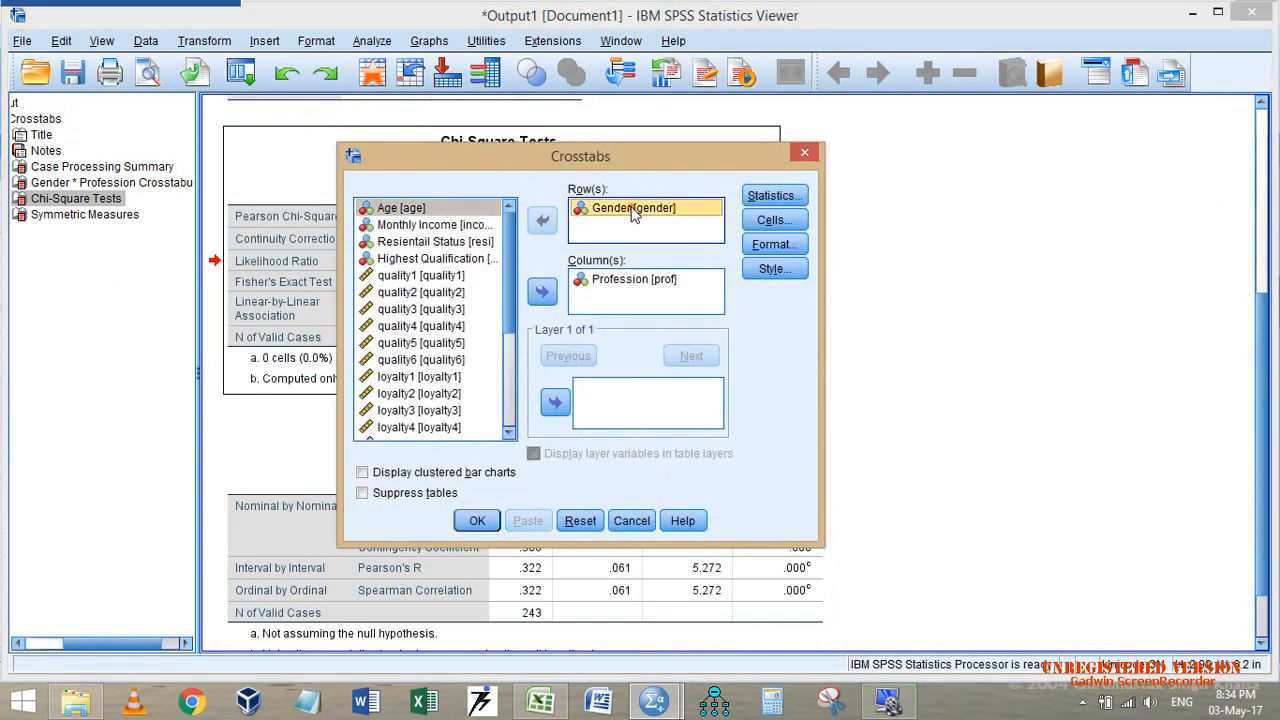
double_click(633, 209)
double_click(620, 280)
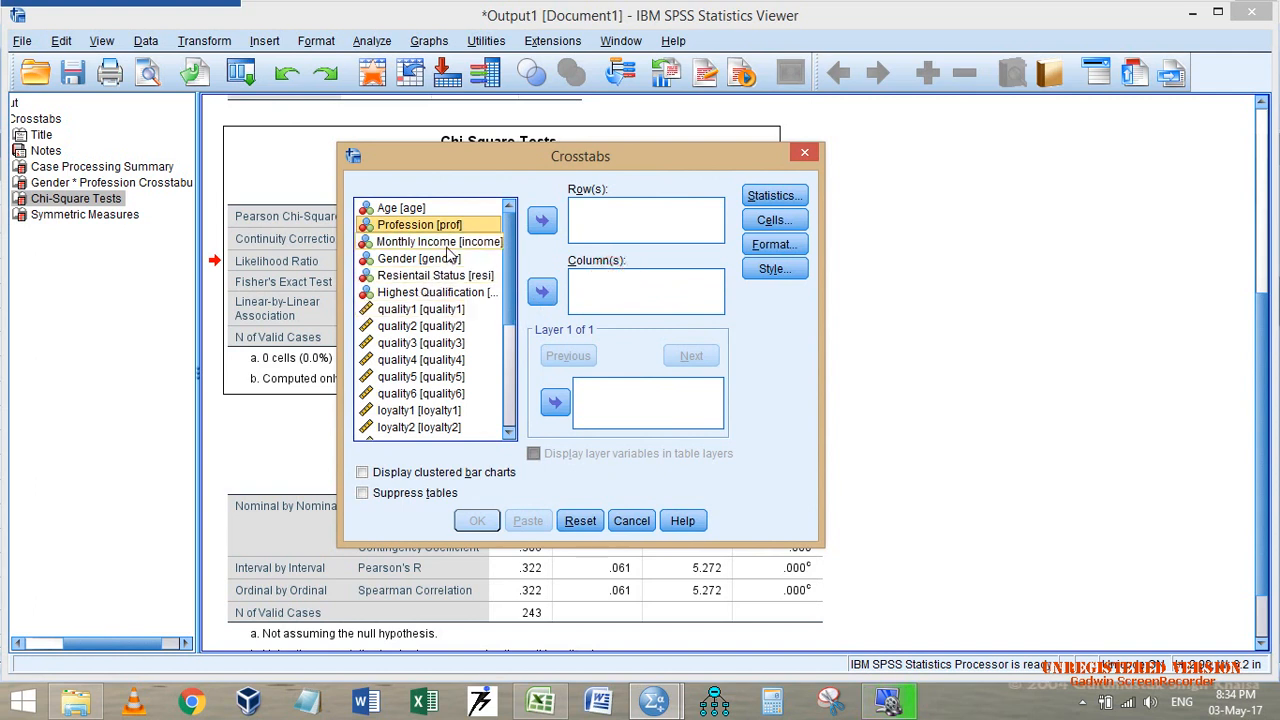
- Assign Monthly Income to the crosstab rows and Highest Qualification to the columns
click(445, 242)
click(541, 220)
click(450, 275)
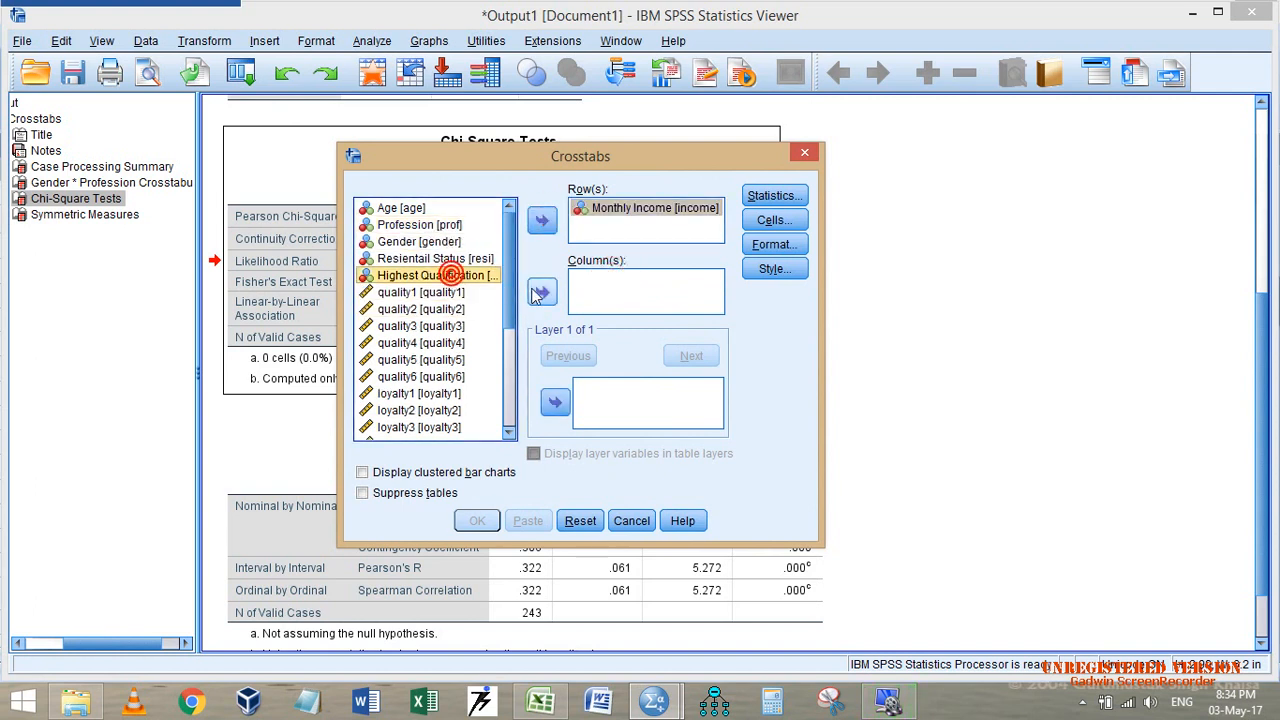
click(541, 292)
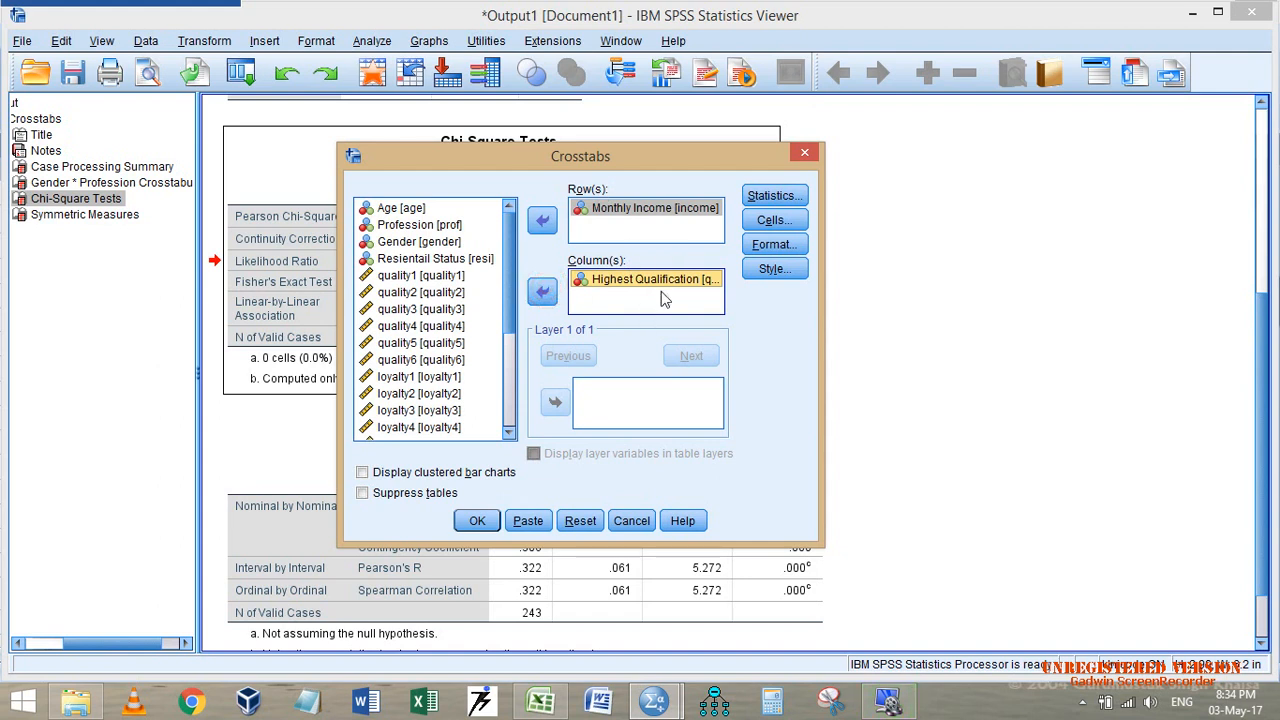
click(700, 211)
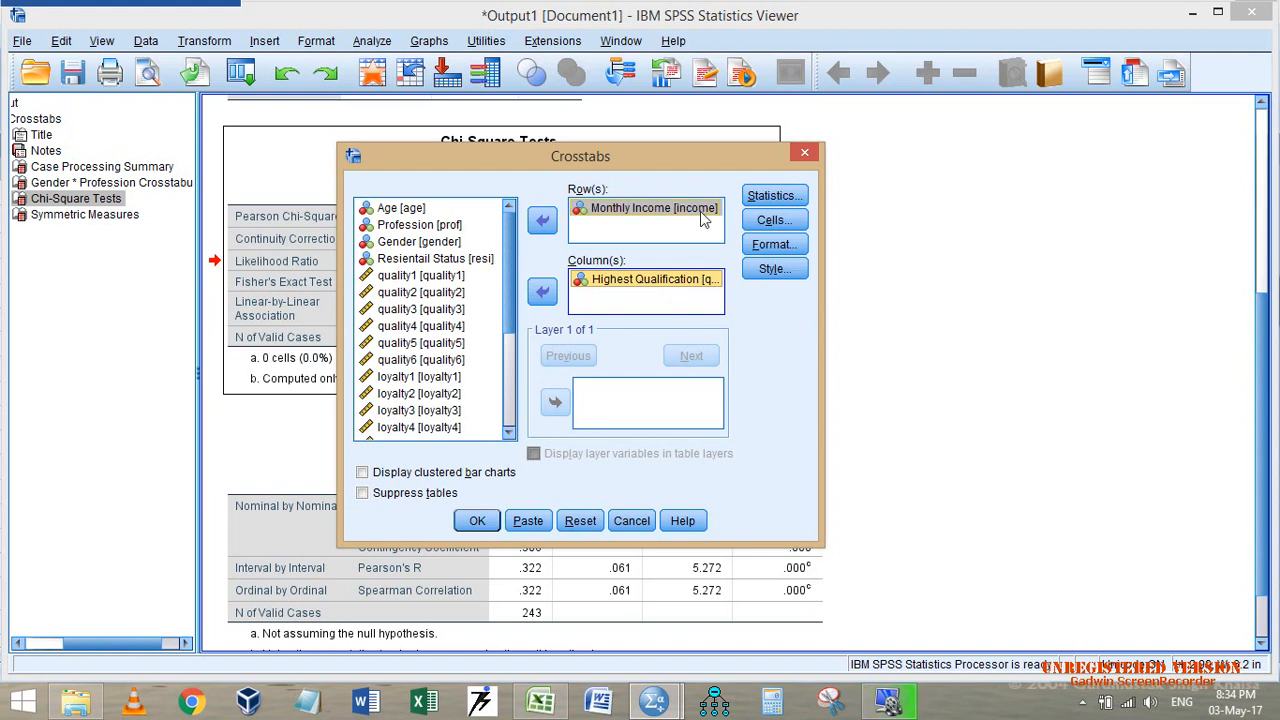
click(656, 284)
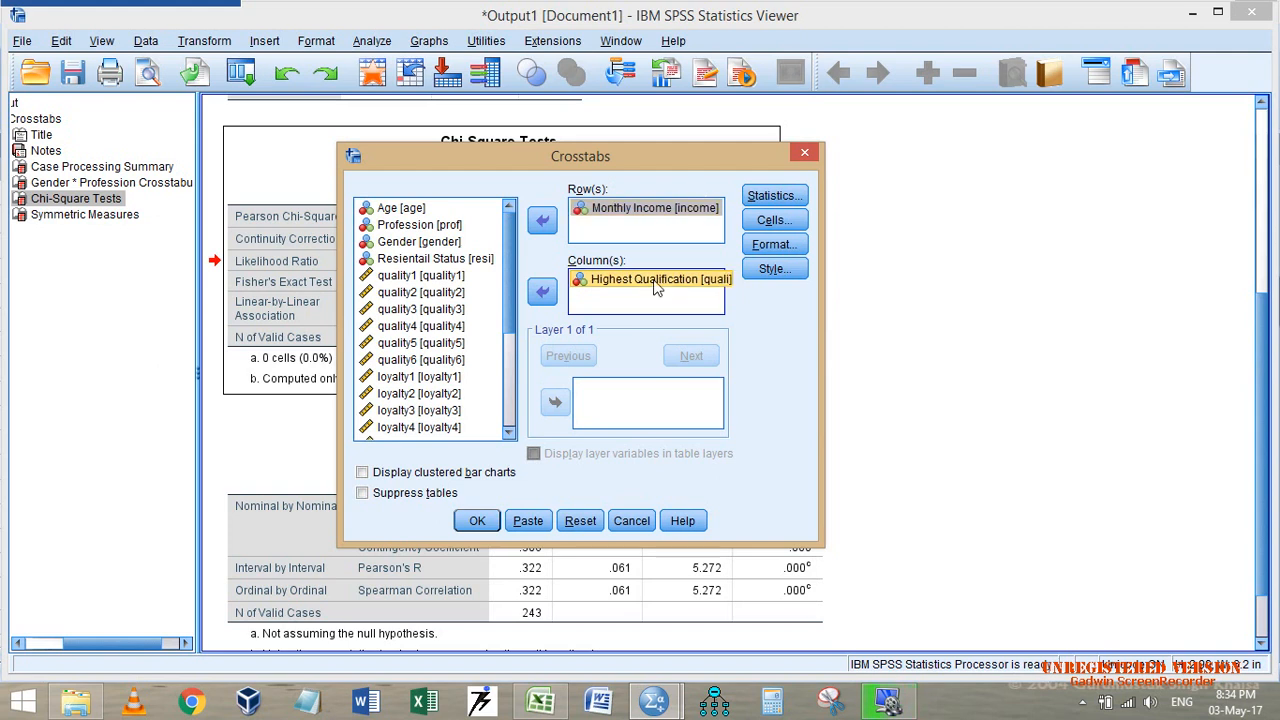
- Run the crosstab with Chi-square, Correlations, Contingency coefficient, and Phi and Cramer's V selected, and examine the resulting crosstabulation, chi-square and symmetric measures tables
click(775, 195)
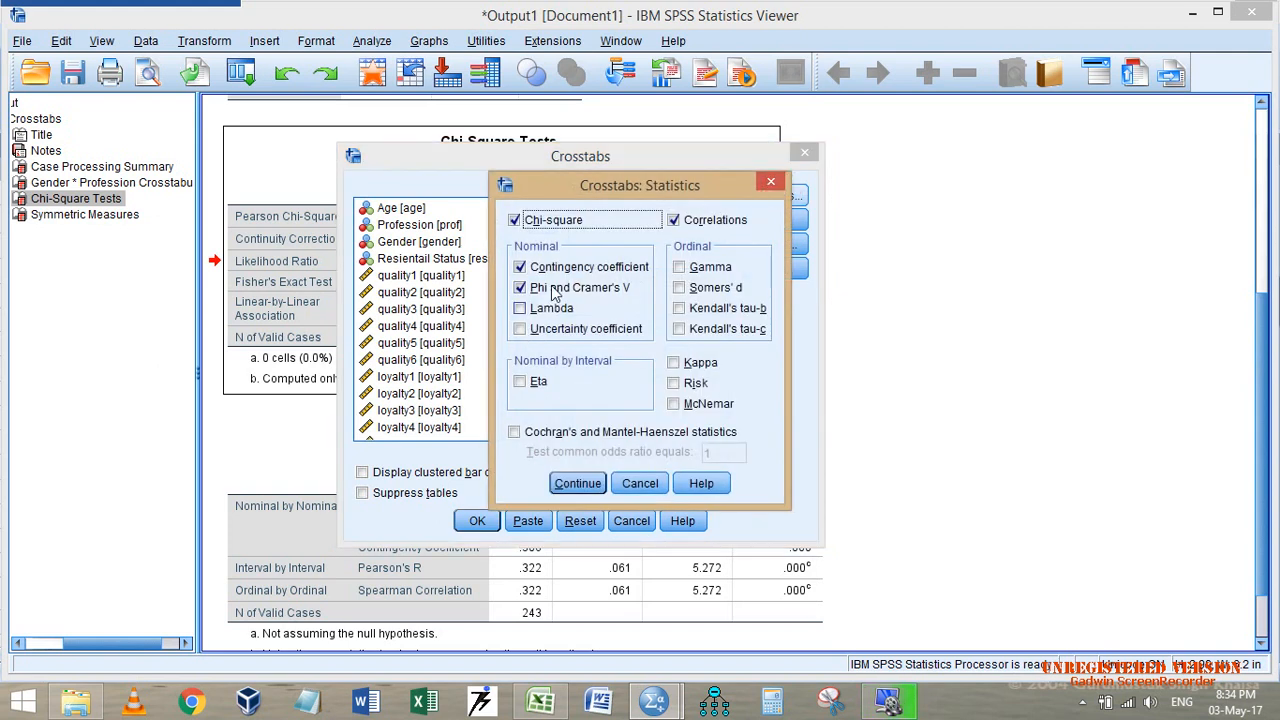
click(695, 220)
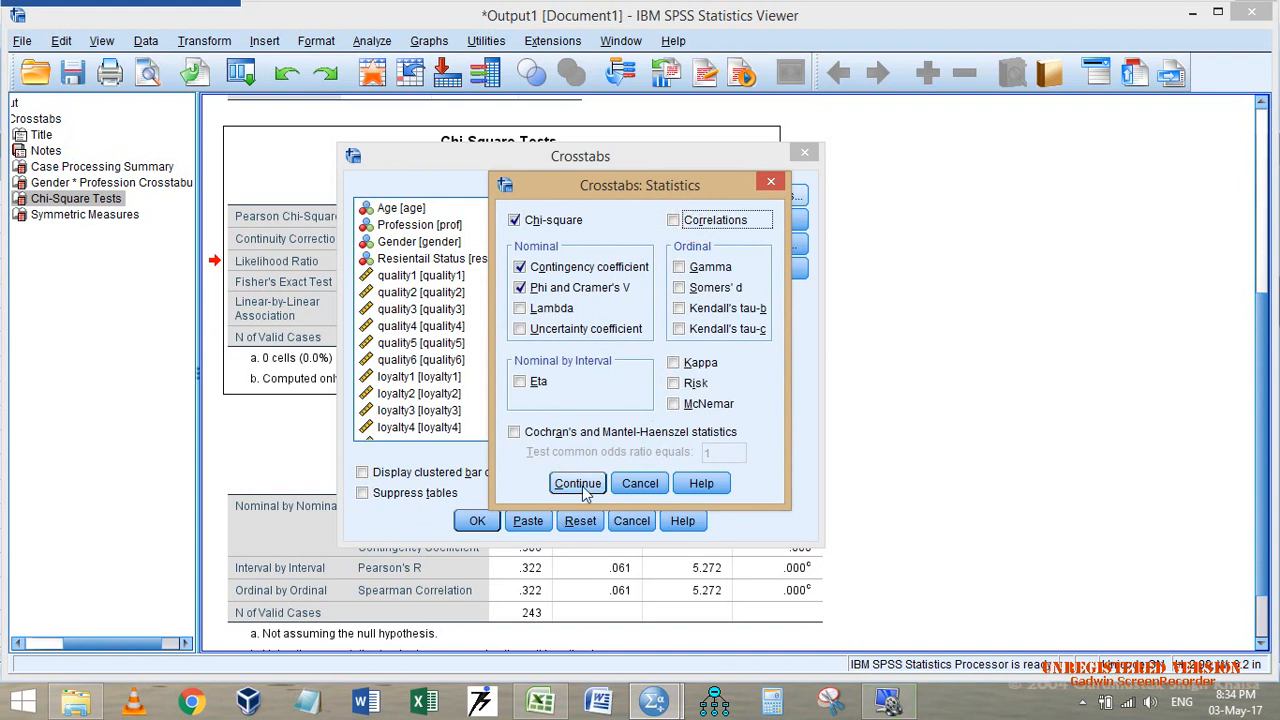
click(693, 224)
click(580, 484)
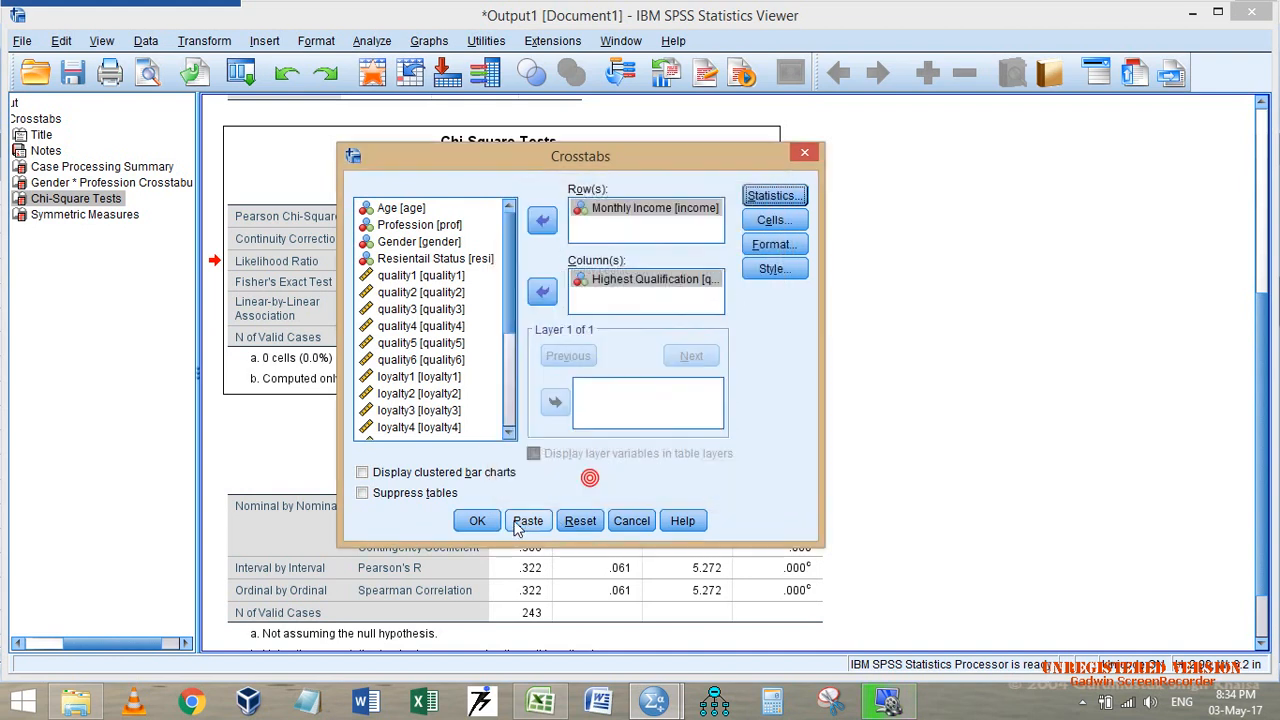
click(477, 521)
scroll(757, 451, down, 5)
scroll(665, 322, up, 3)
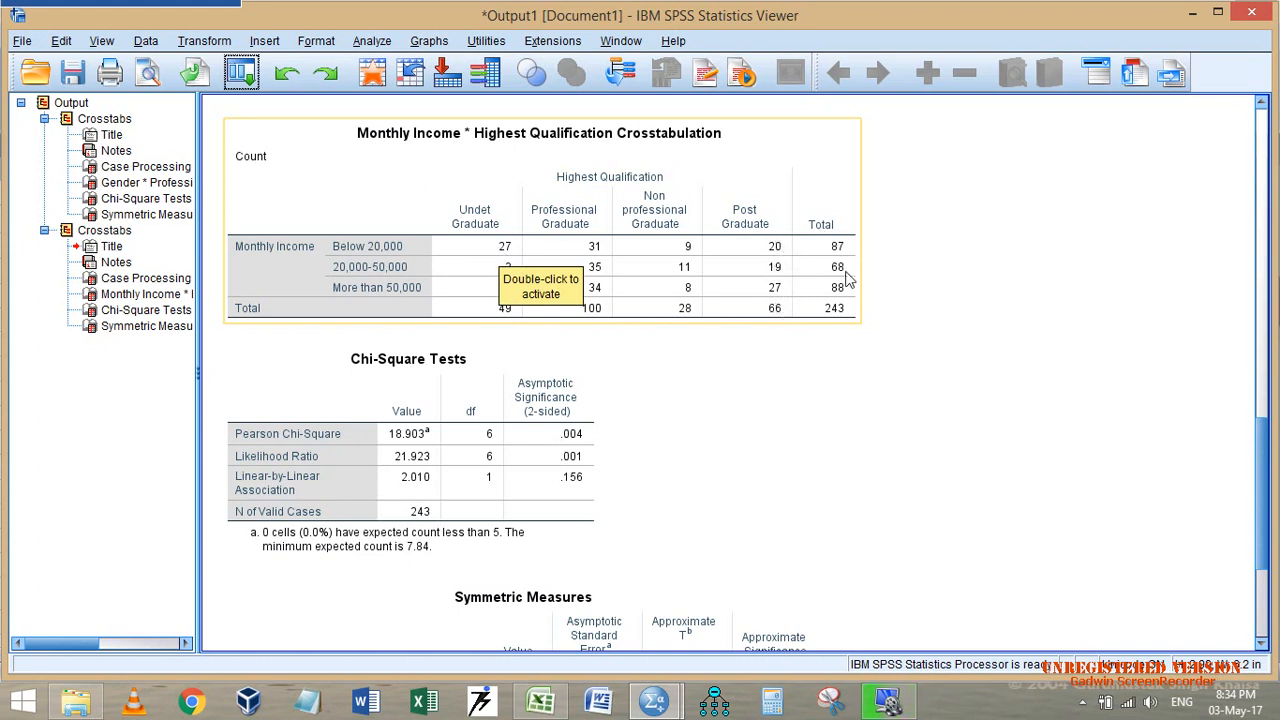
click(481, 438)
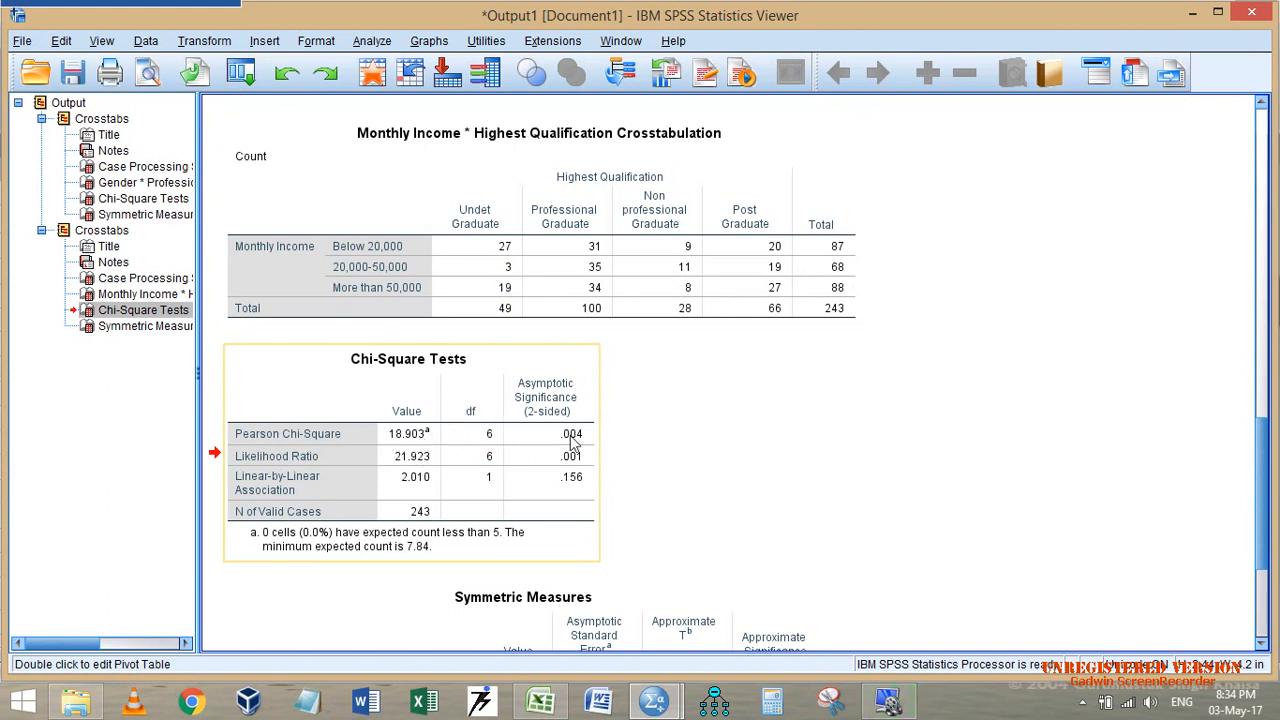
scroll(669, 418, down, 3)
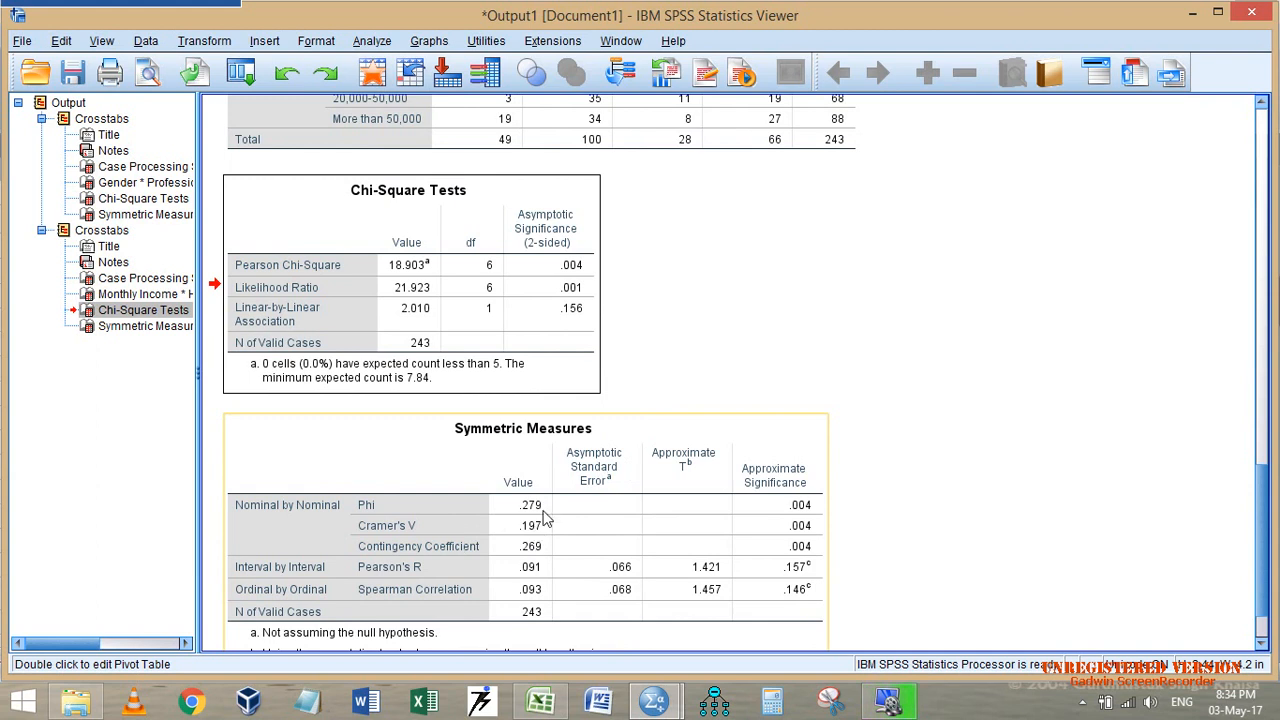
scroll(548, 538, up, 4)
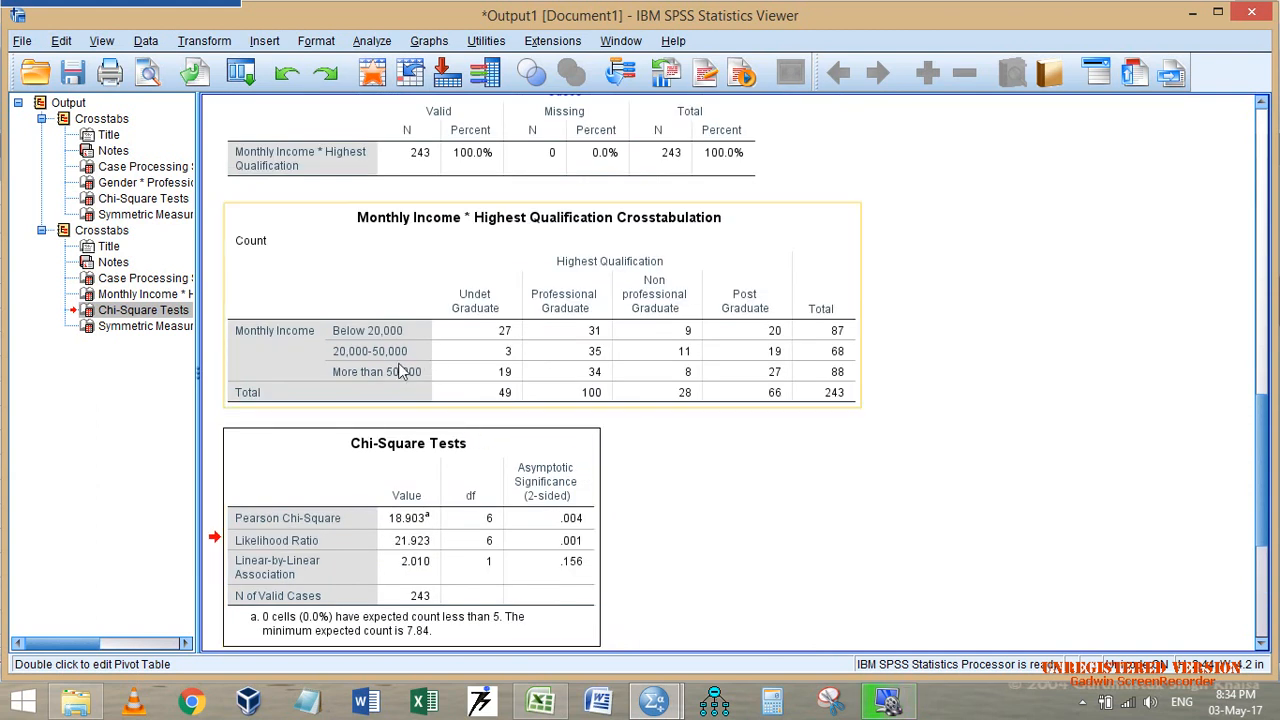
- Return to Excel's Nominal by Nominal sheet and update the table dimensions to r= 4 in Q11 and c= 3 in Q12
key(alt+Tab)
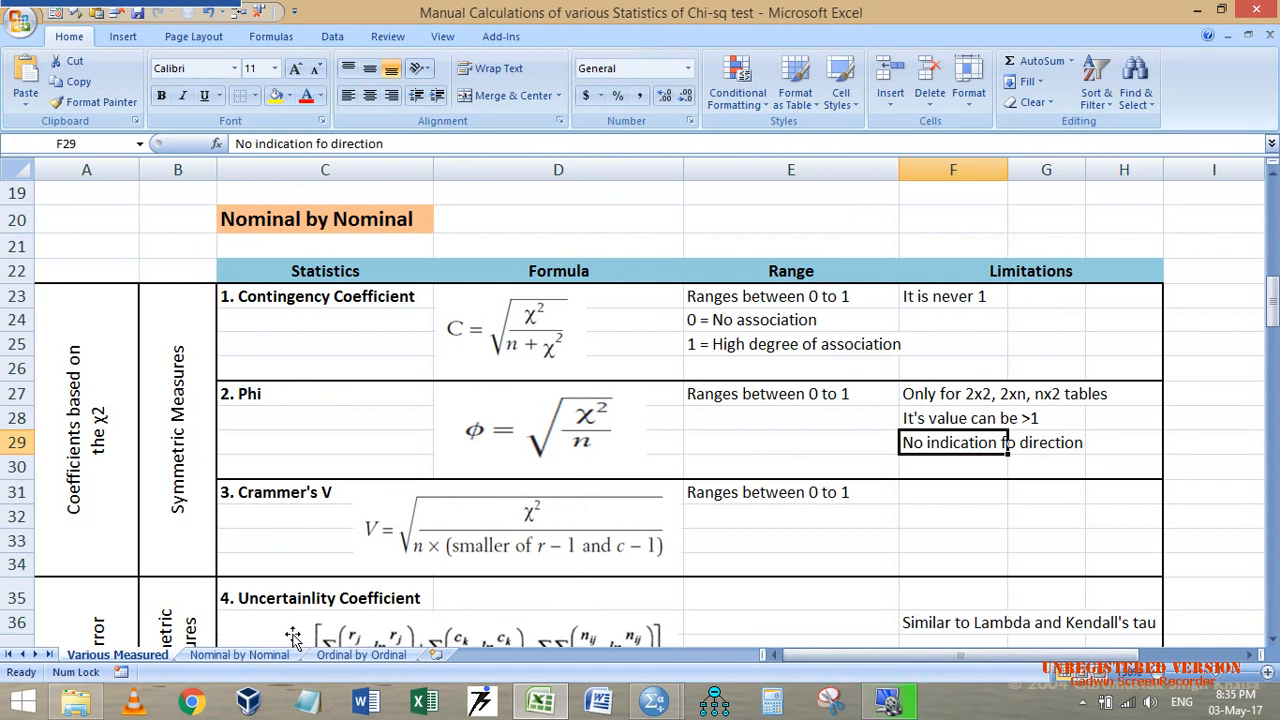
click(265, 654)
click(973, 468)
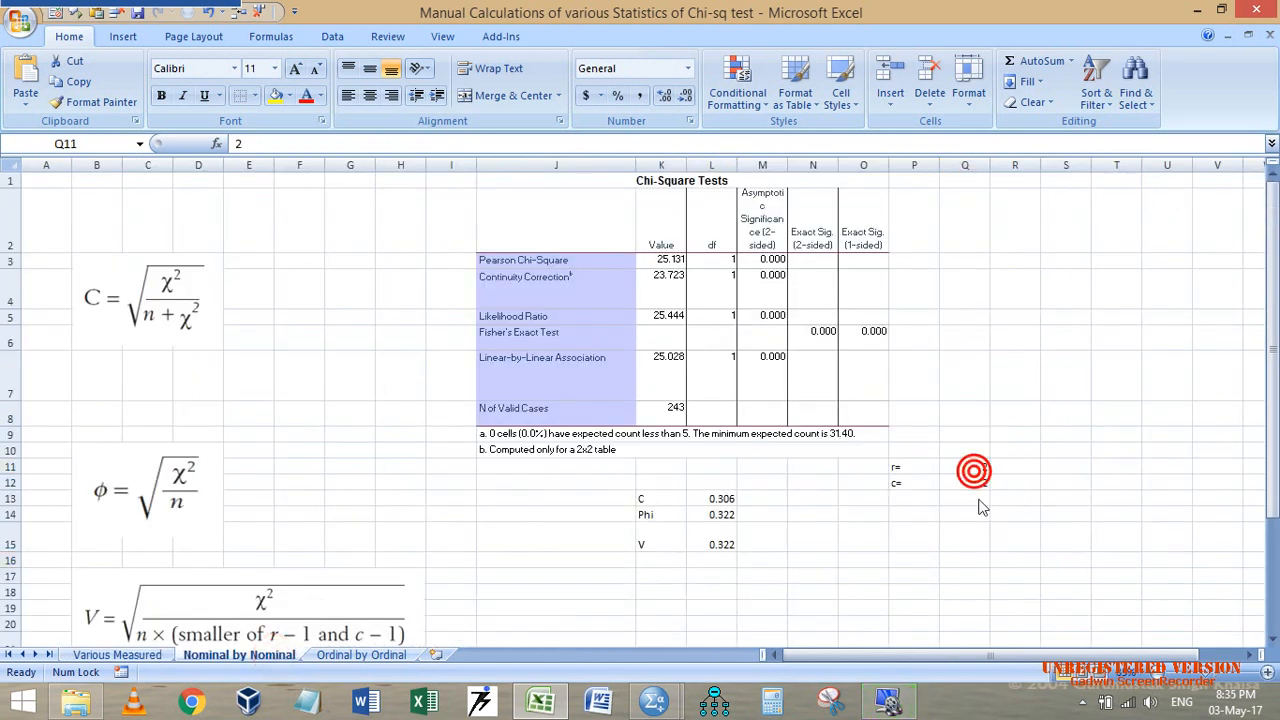
key(alt+Tab)
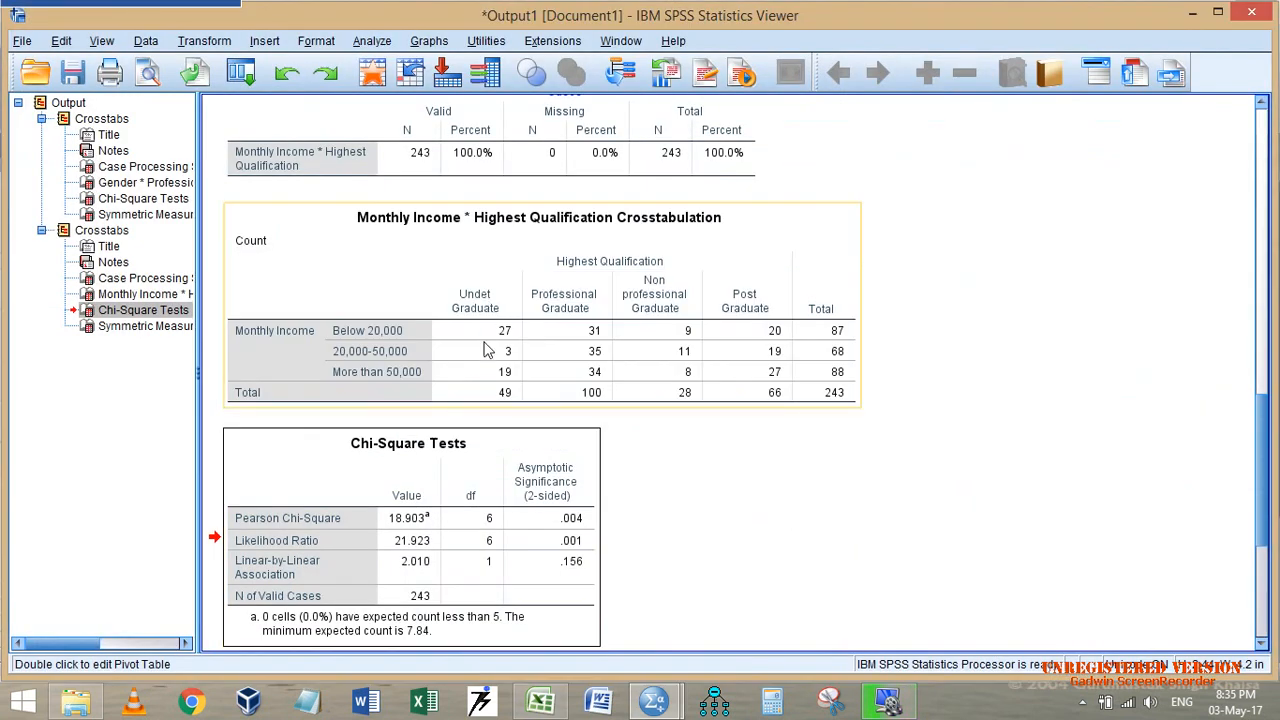
key(alt+Tab)
text(4)
key(Return)
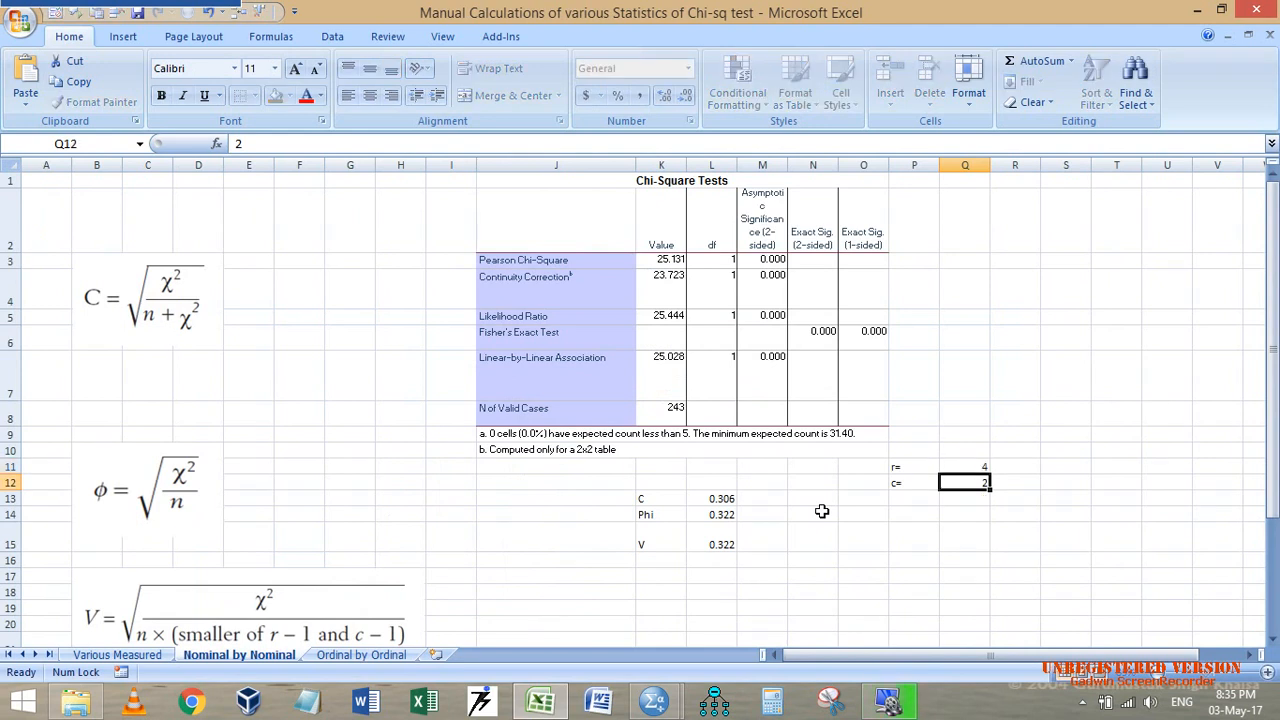
text(3)
key(Tab)
- Calculate r-1 in R11 with =Q11-1 and copy the formula down to R12 for c-1
key(Up)
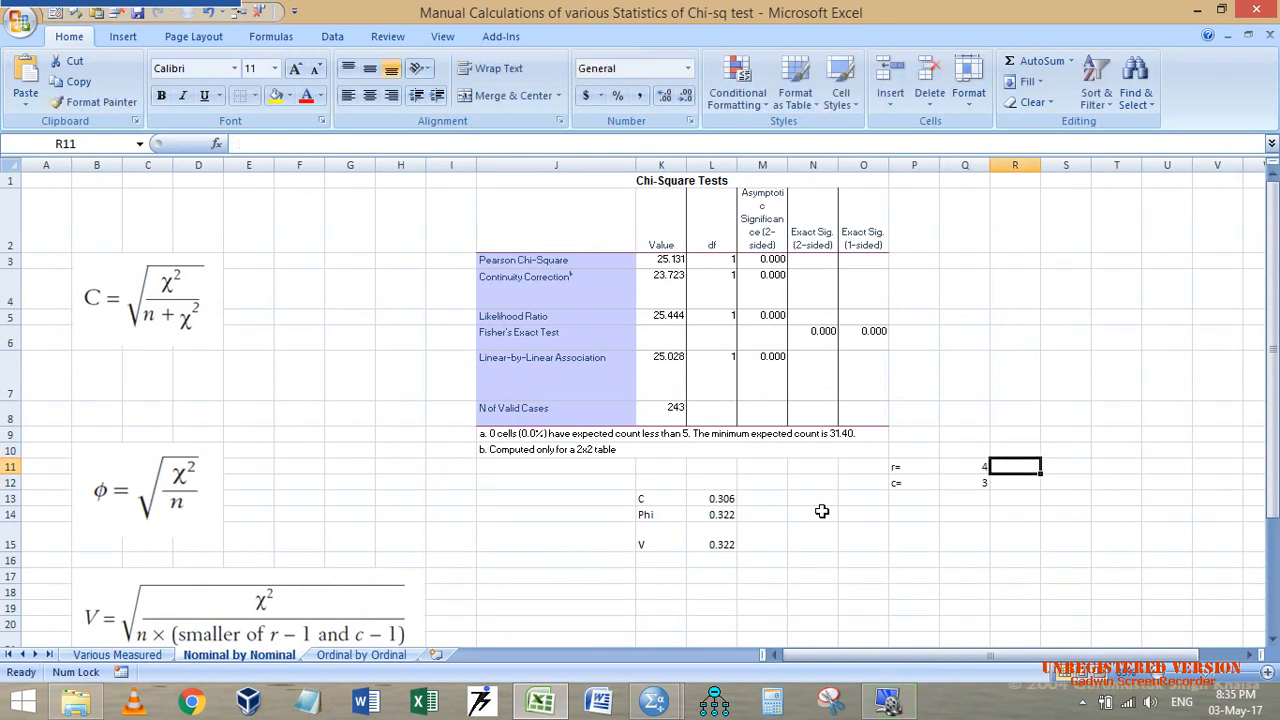
text(=)
key(Left)
text(-1)
key(ctrl+Return)
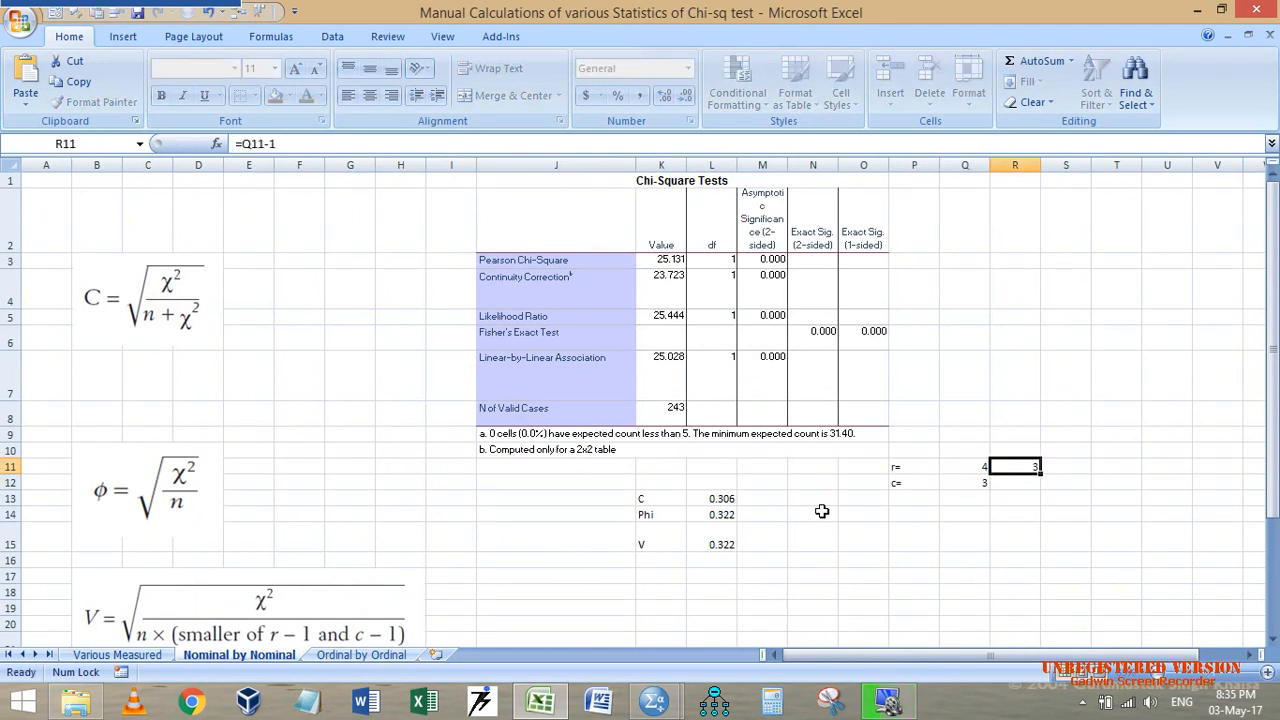
key(ctrl+c)
key(Down)
key(Return)
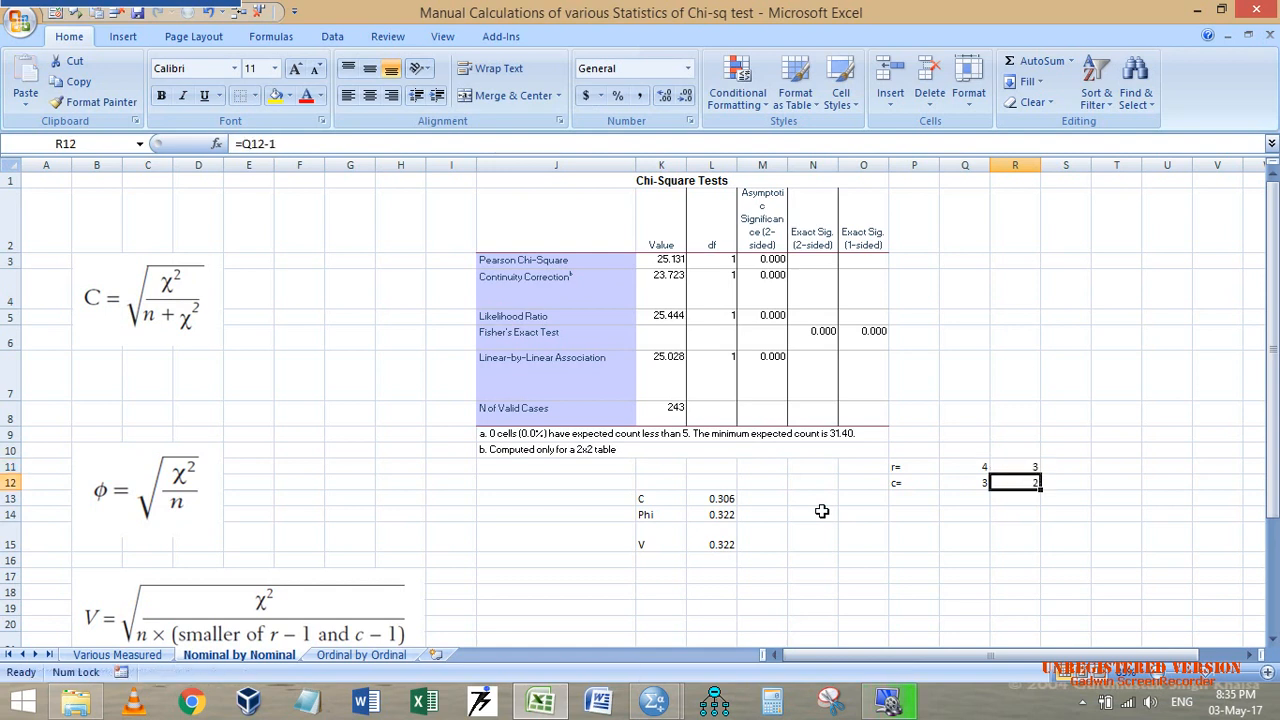
- Enter =SQRT(18.903/243*2) in L16, taking the Pearson chi-square and number of valid cases from the new SPSS output
click(723, 565)
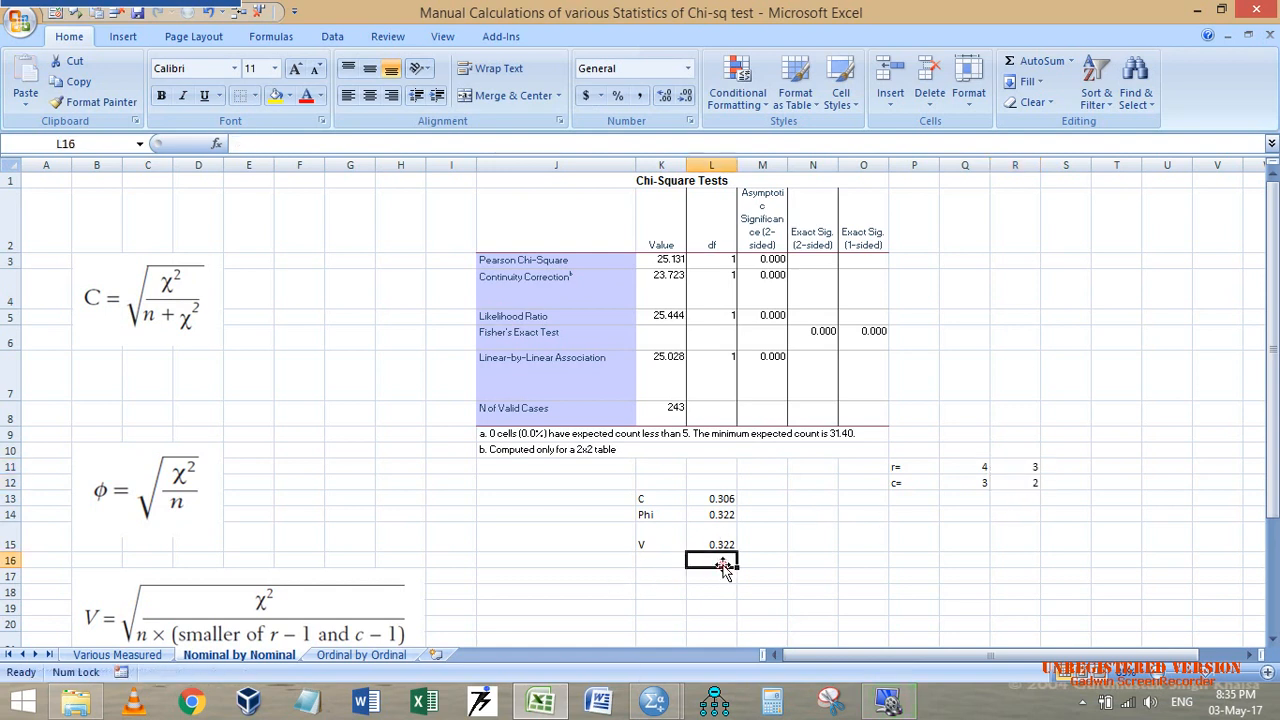
text(=sqrt)
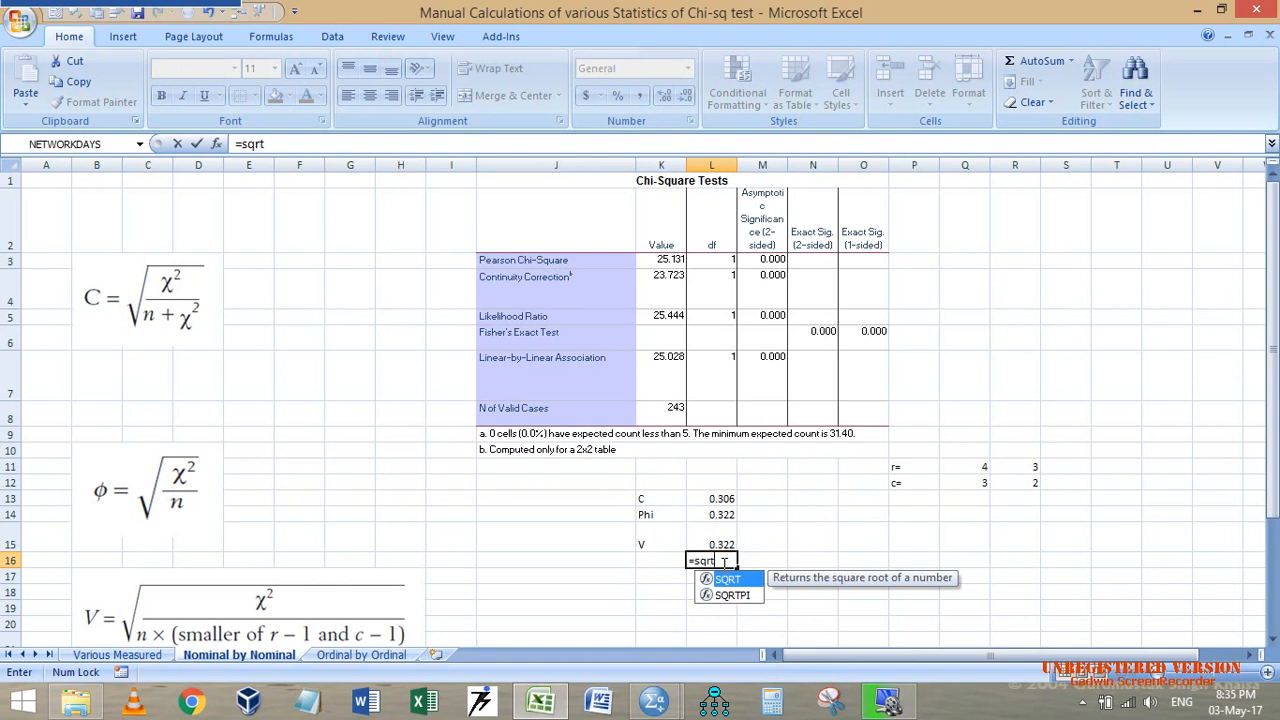
key(Tab)
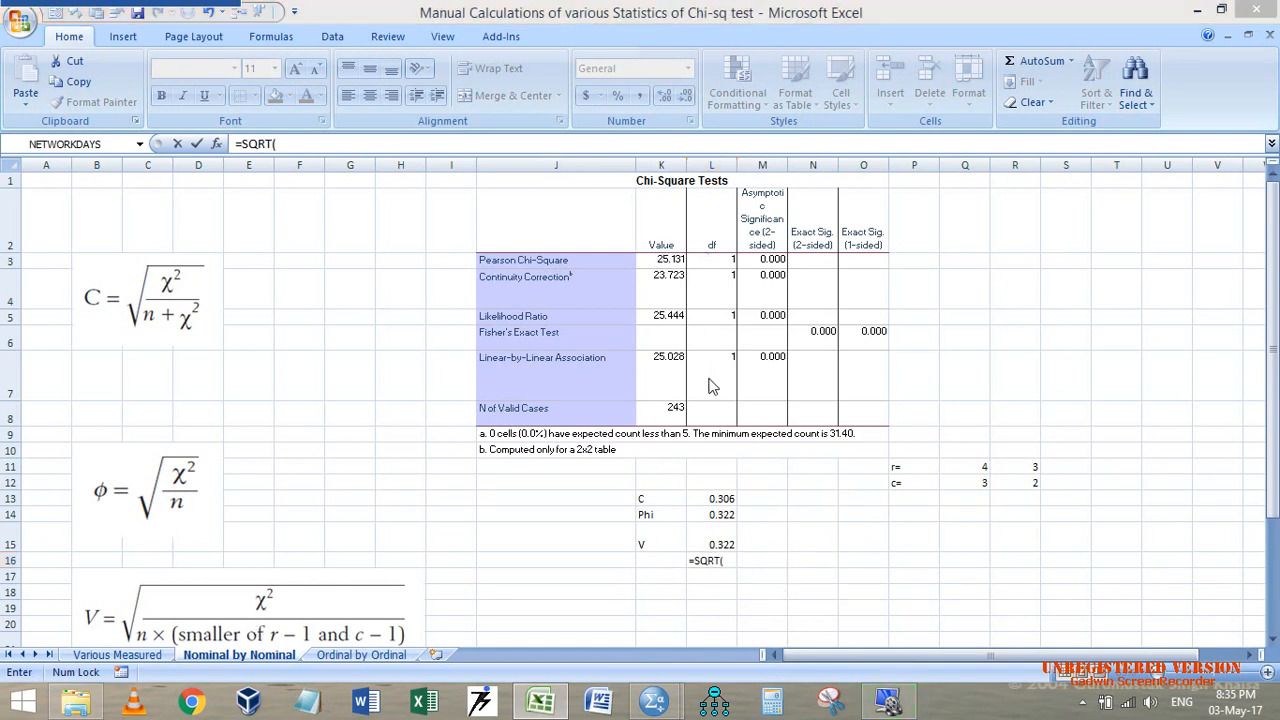
key(alt+Tab)
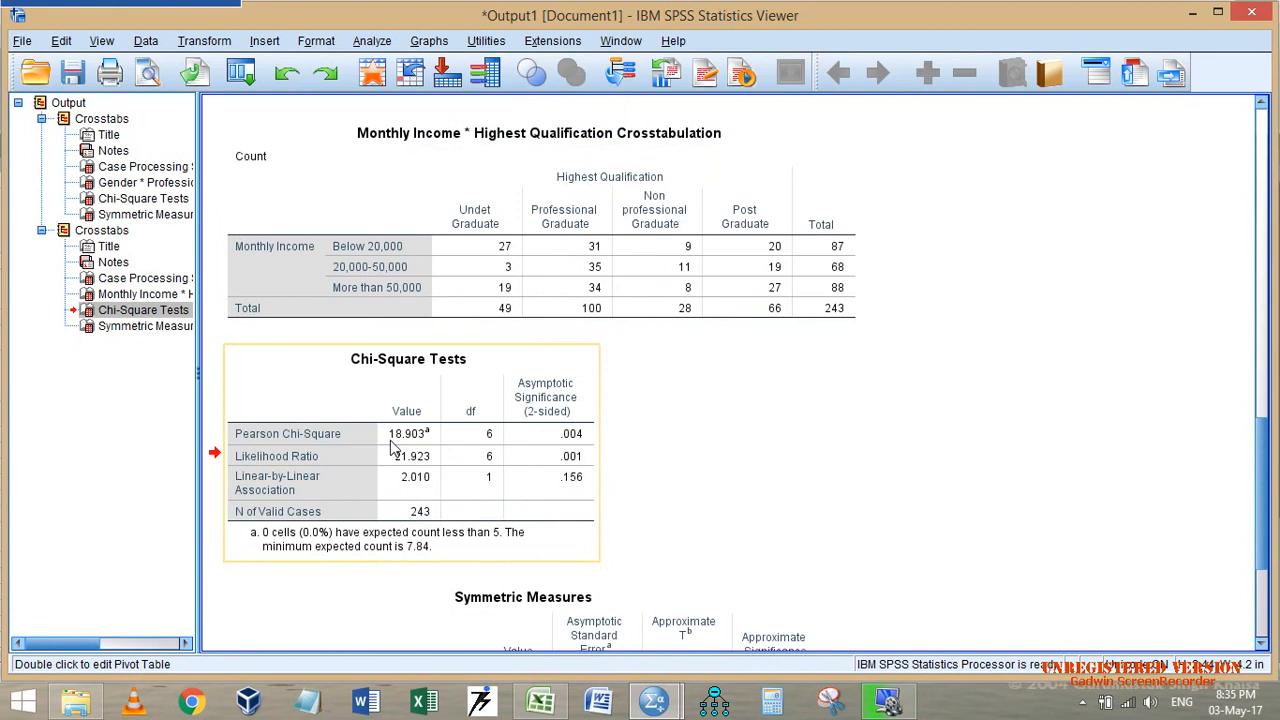
key(alt+Tab)
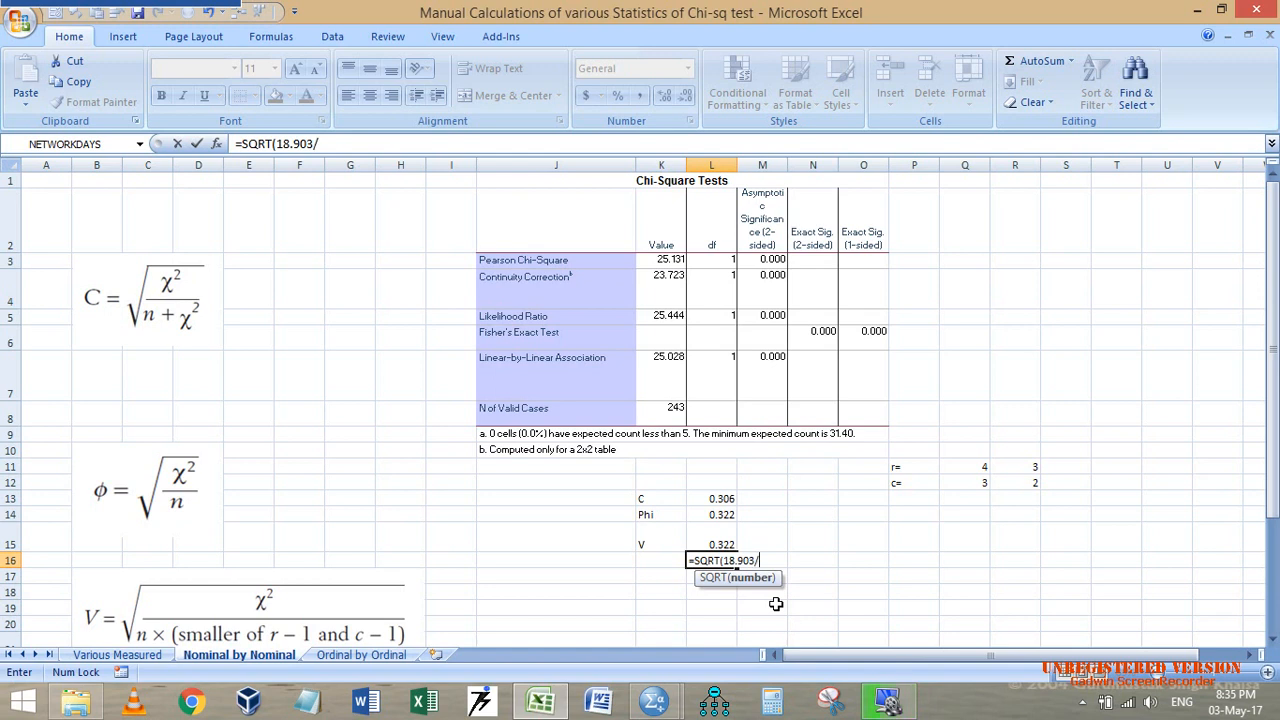
key(alt+Tab)
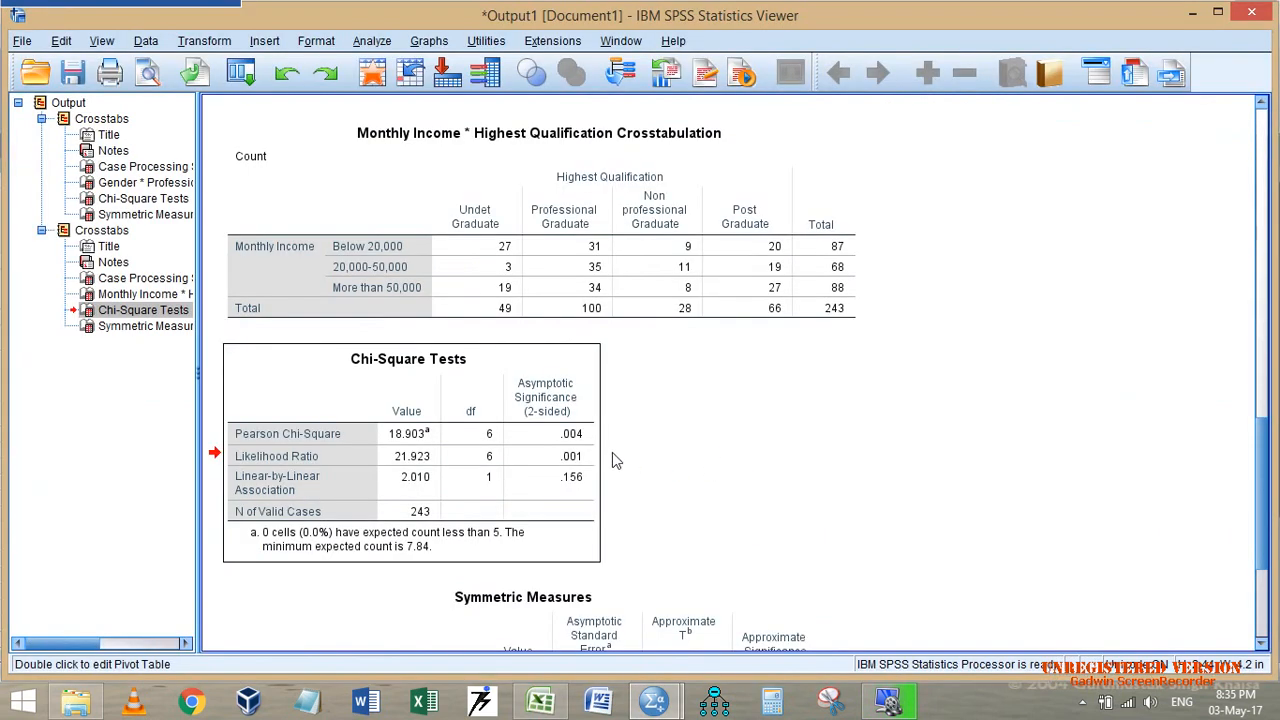
key(alt+Tab)
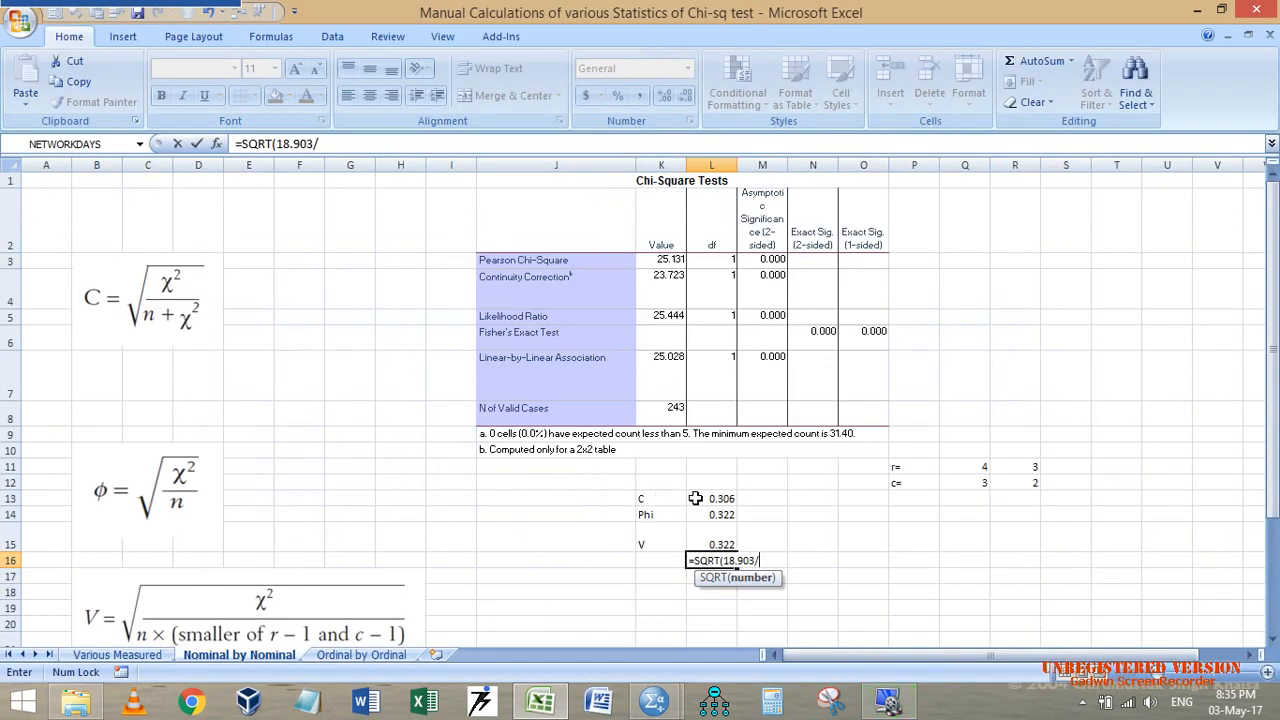
text(43)
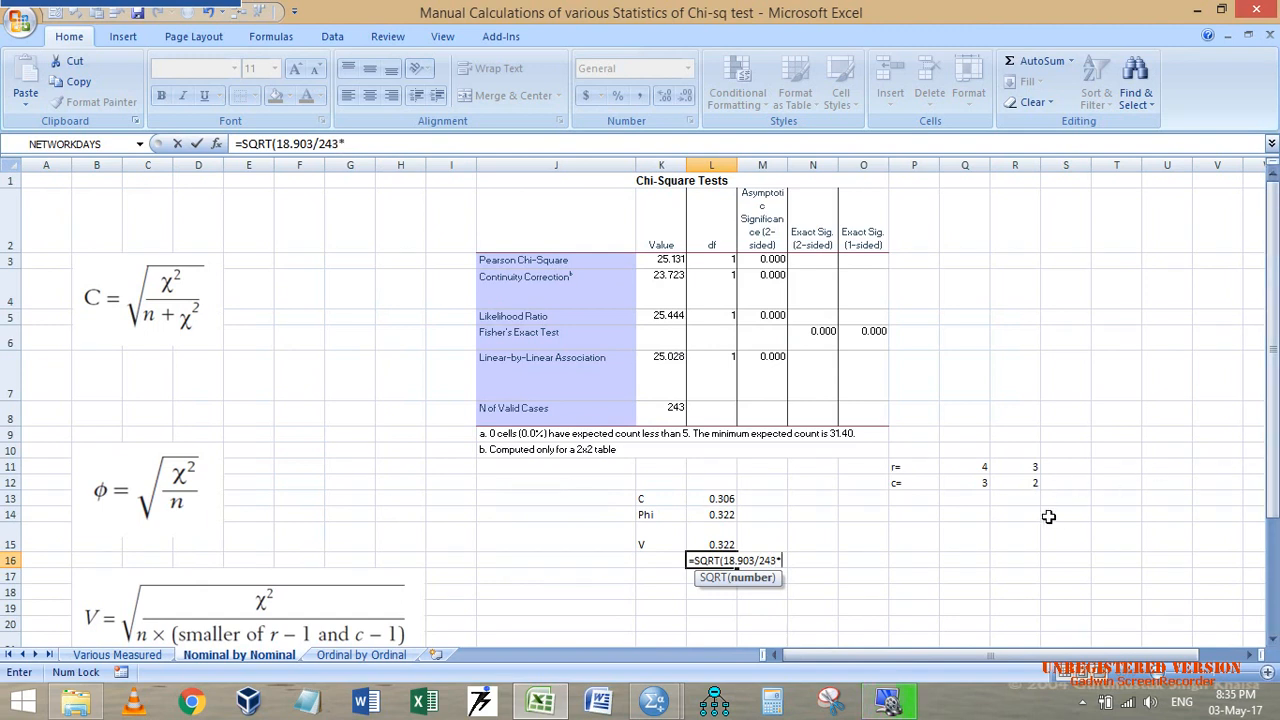
text(*2))
key(Return)
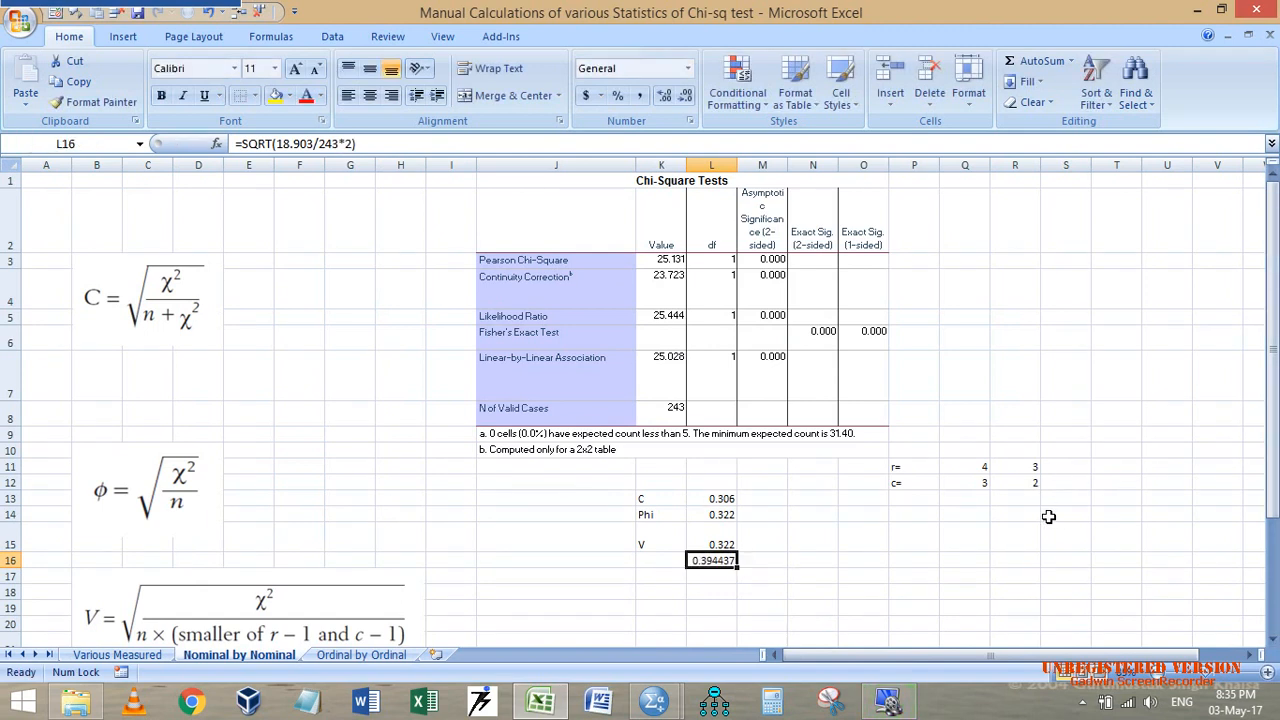
- Copy the number format of L14 to L16 and compare the result with Cramer's V in the SPSS Symmetric Measures table
click(712, 514)
click(96, 102)
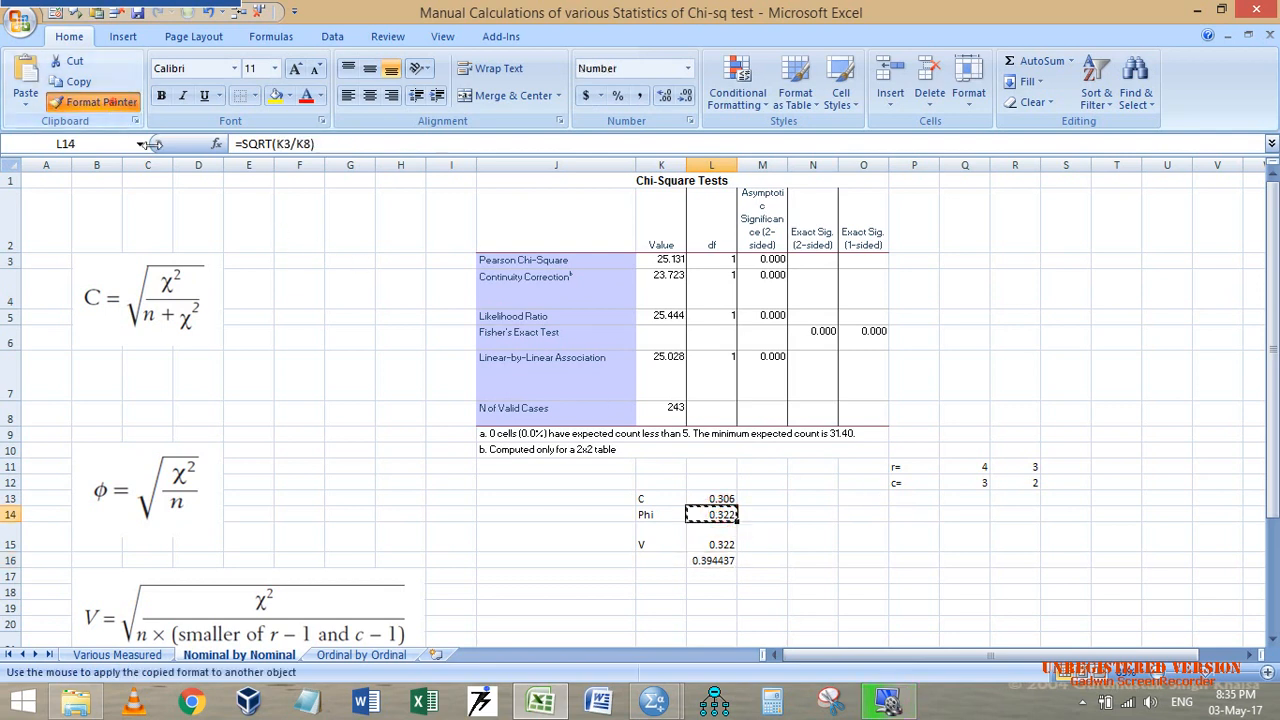
click(712, 560)
key(alt+Tab)
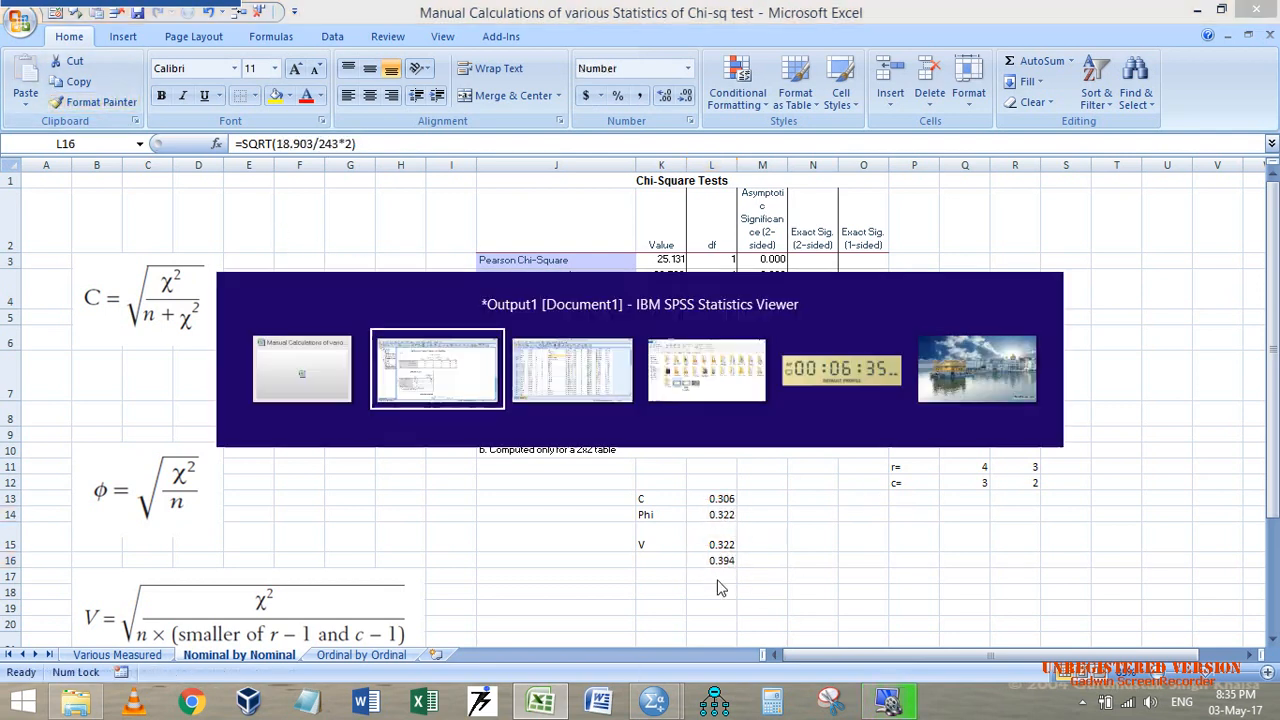
scroll(590, 410, down, 5)
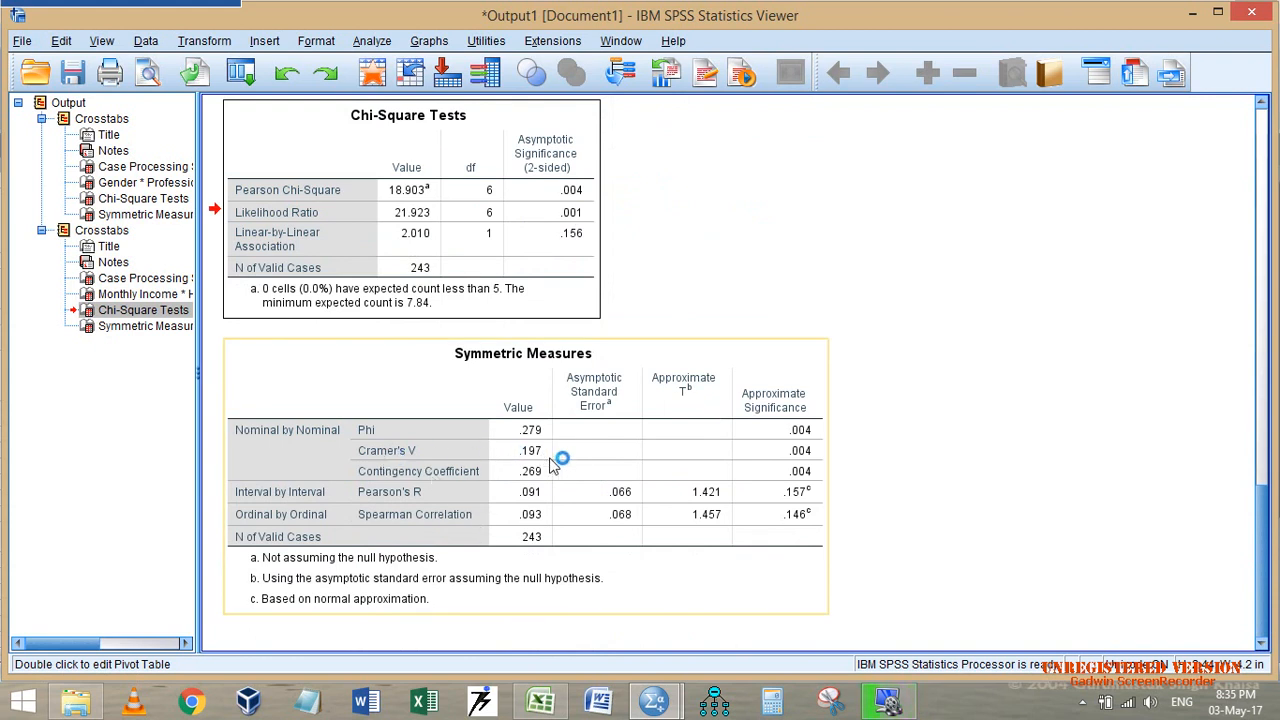
key(alt+Tab)
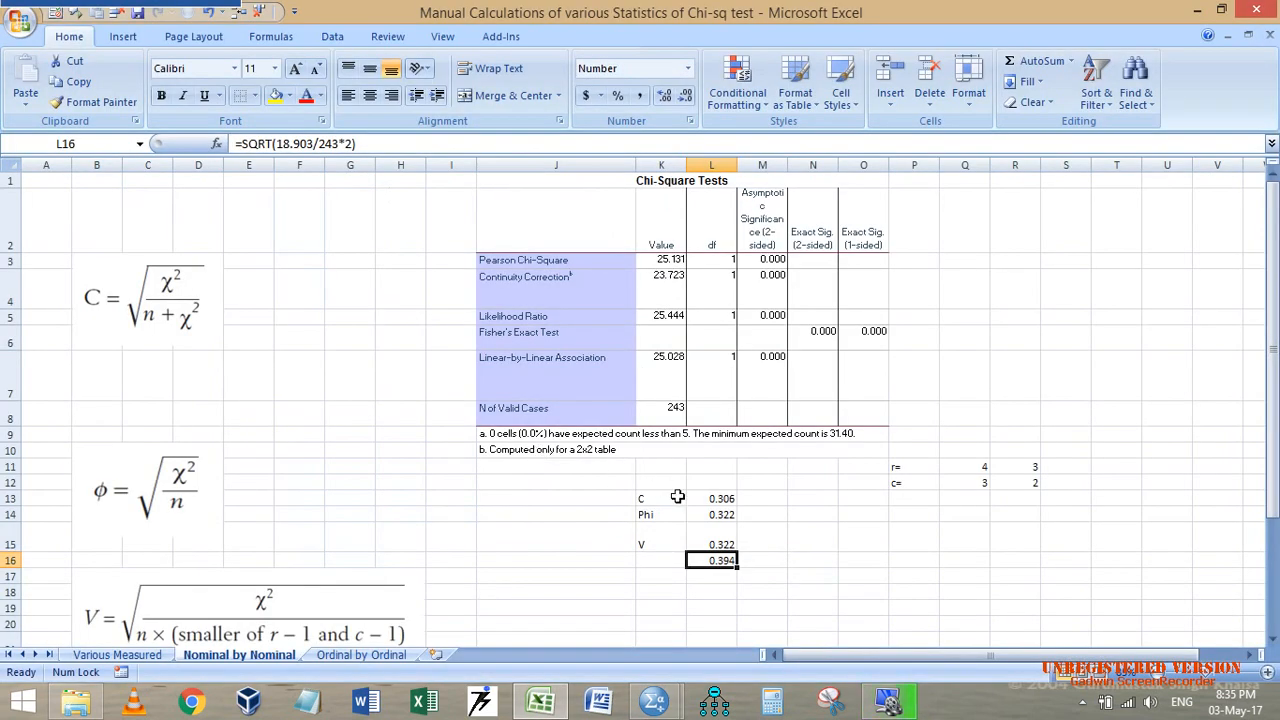
- Correct the Cramer's V formula in L16 by bracketing the denominator, giving =SQRT(18.903/(243*2))
key(F2)
key(Left)
key(Left)
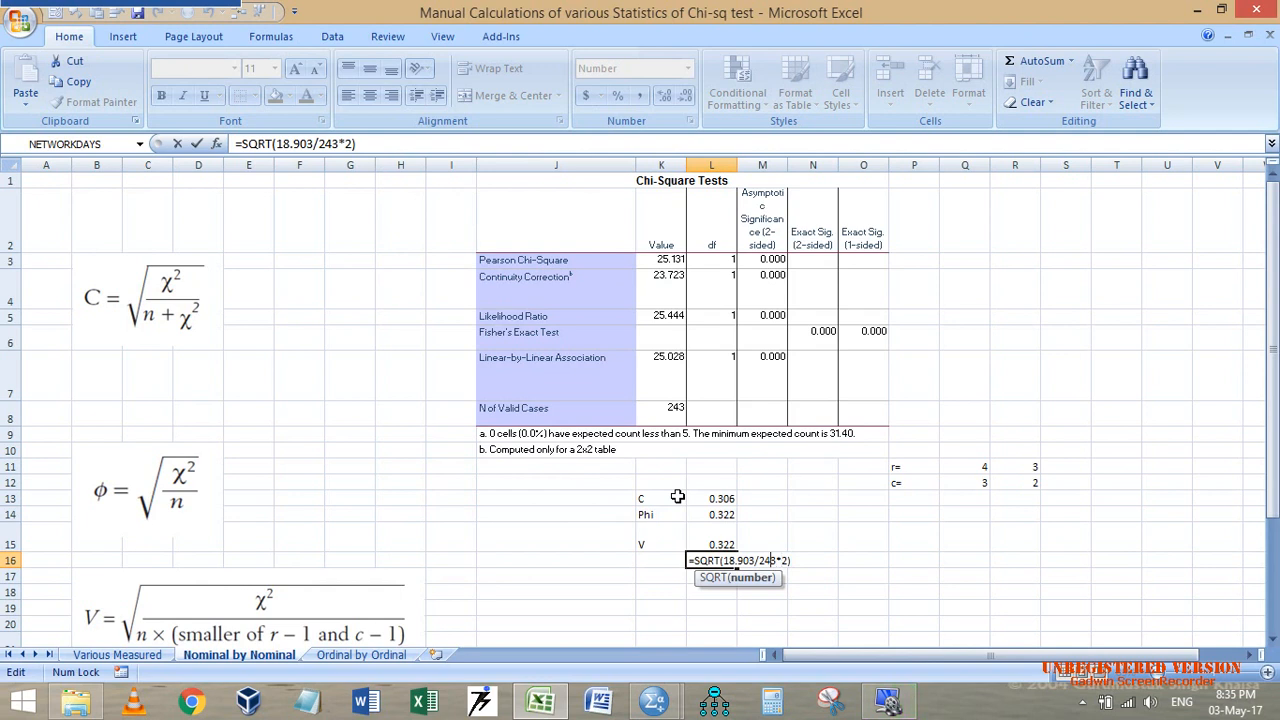
text(()
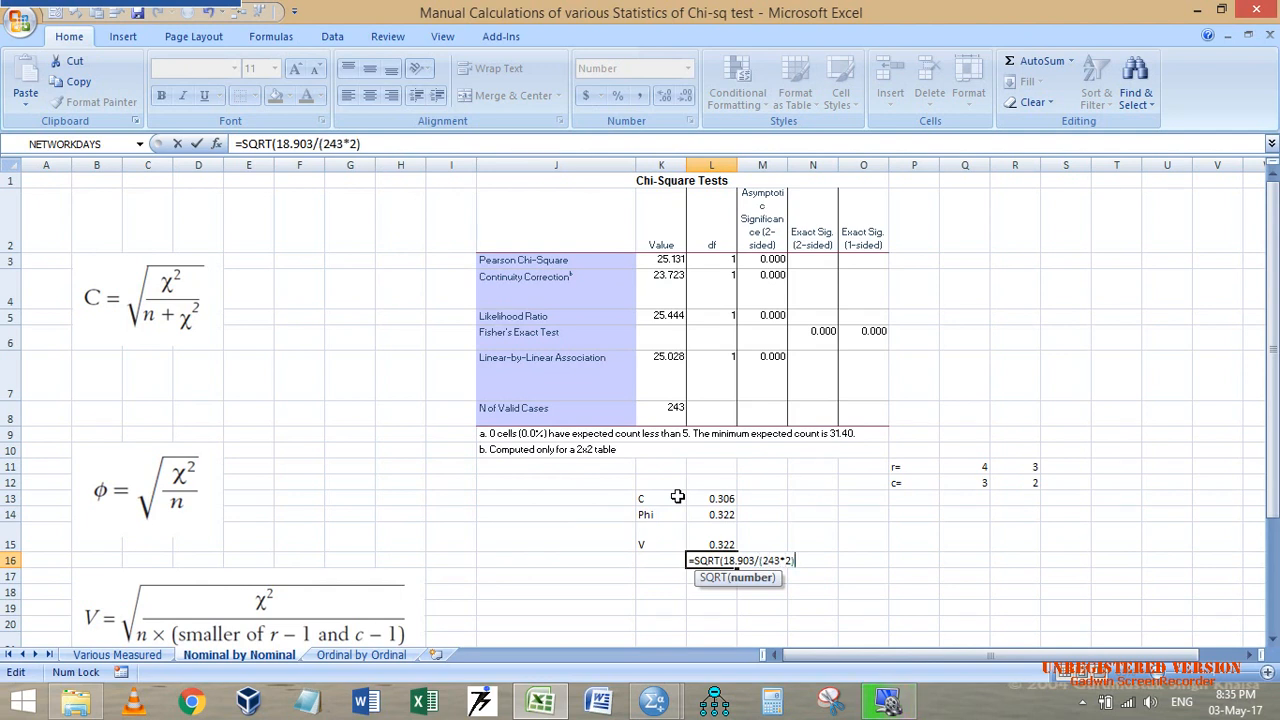
text())
key(ctrl+Return)
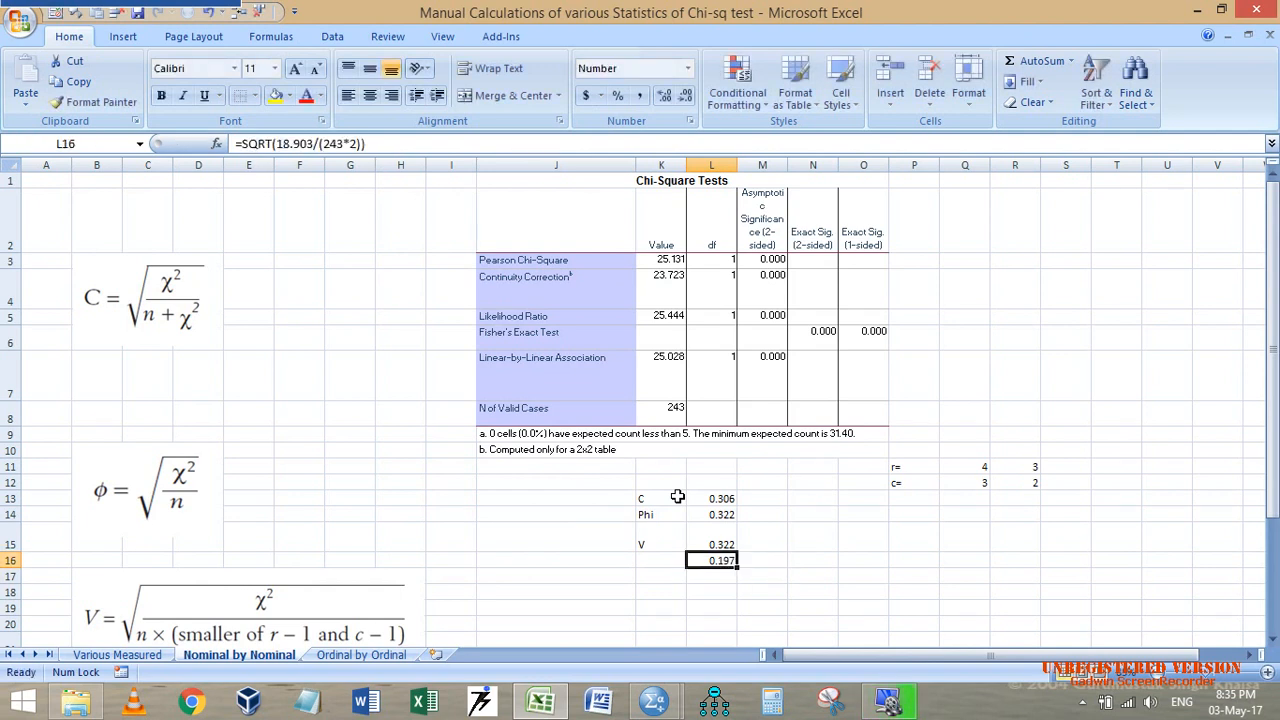
key(F2)
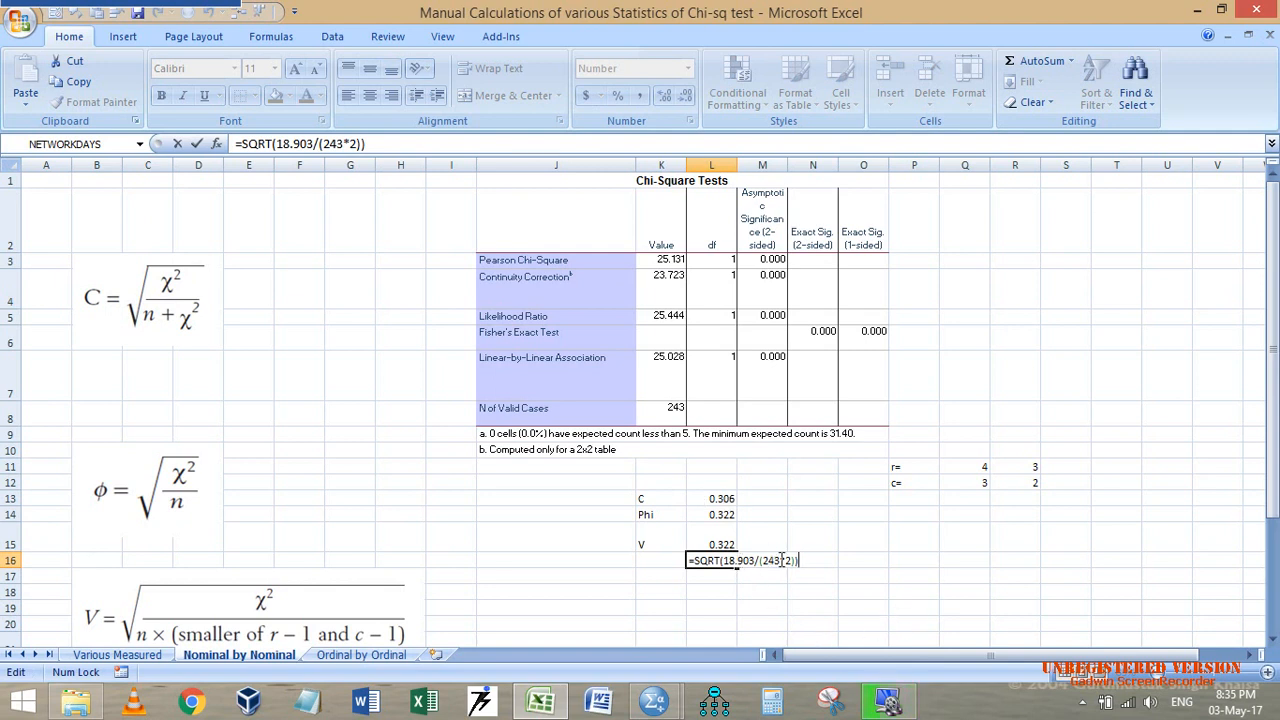
key(Return)
key(Up)
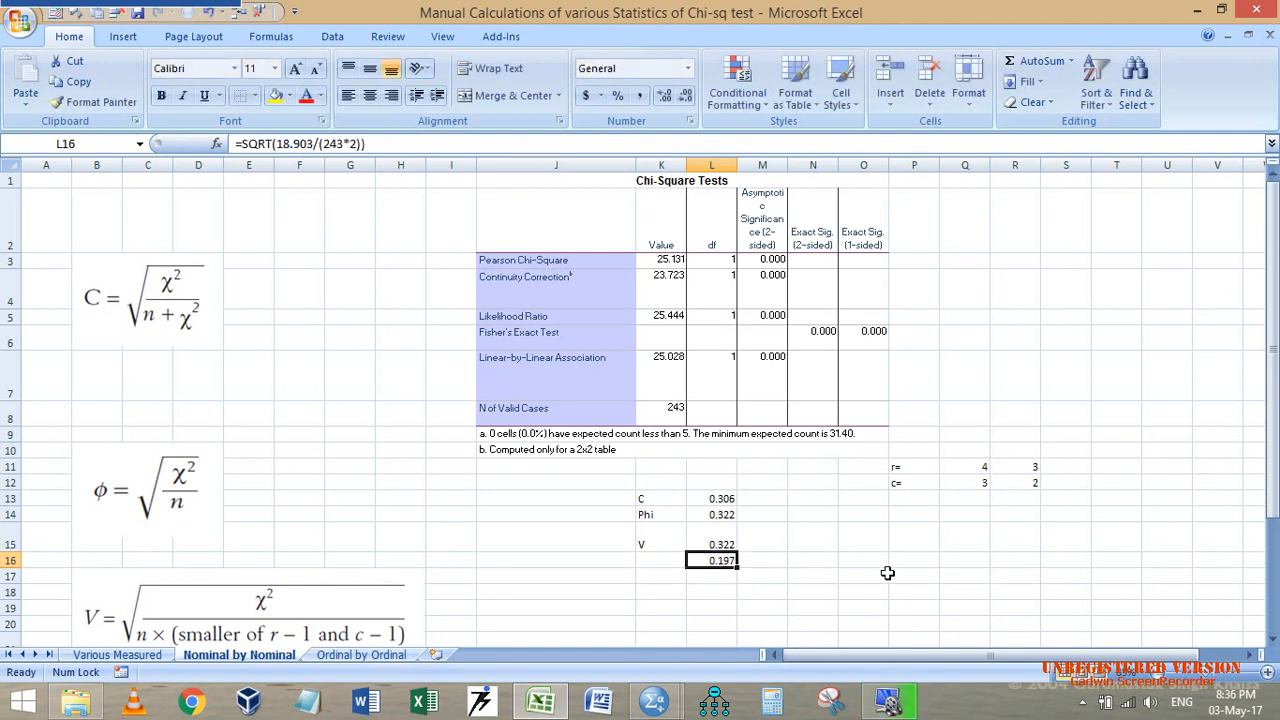
- Switch to the SPSS output, check L16 against Cramer's V for Monthly Income by Highest Qualification, review both crosstabs' results, and return to Excel
key(alt+Tab)
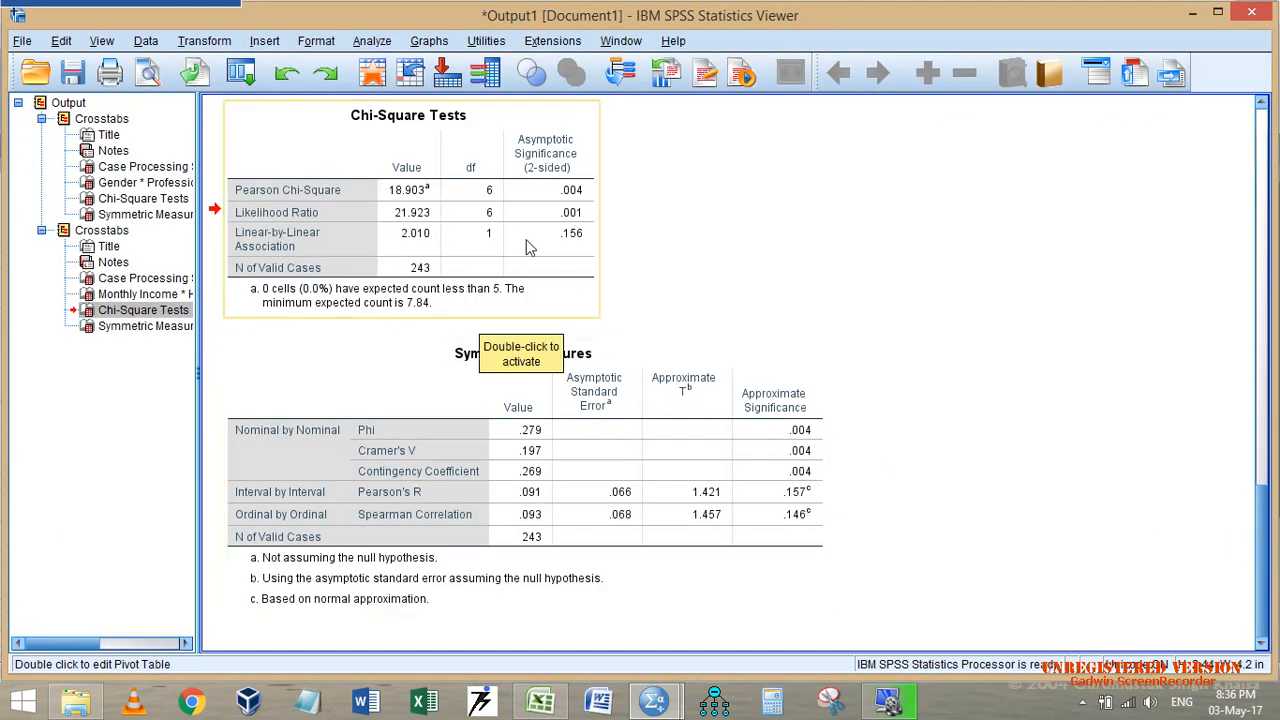
scroll(530, 250, up, 3)
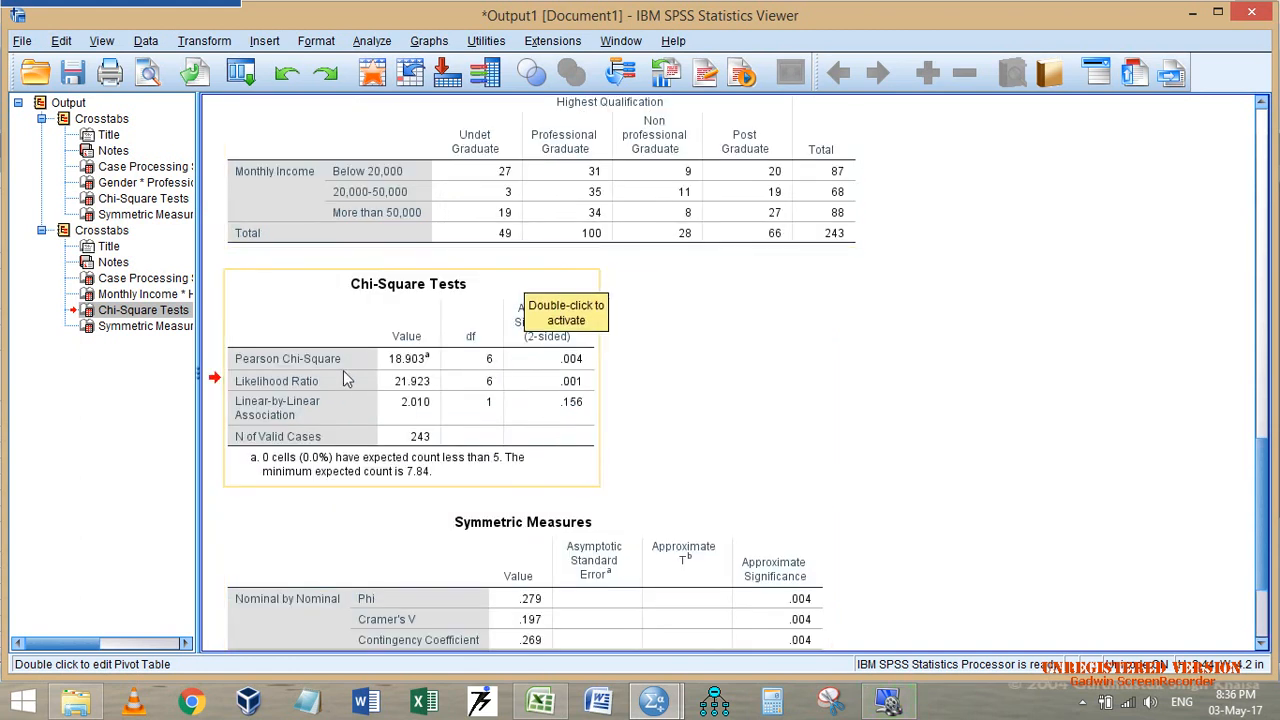
scroll(503, 522, down, 2)
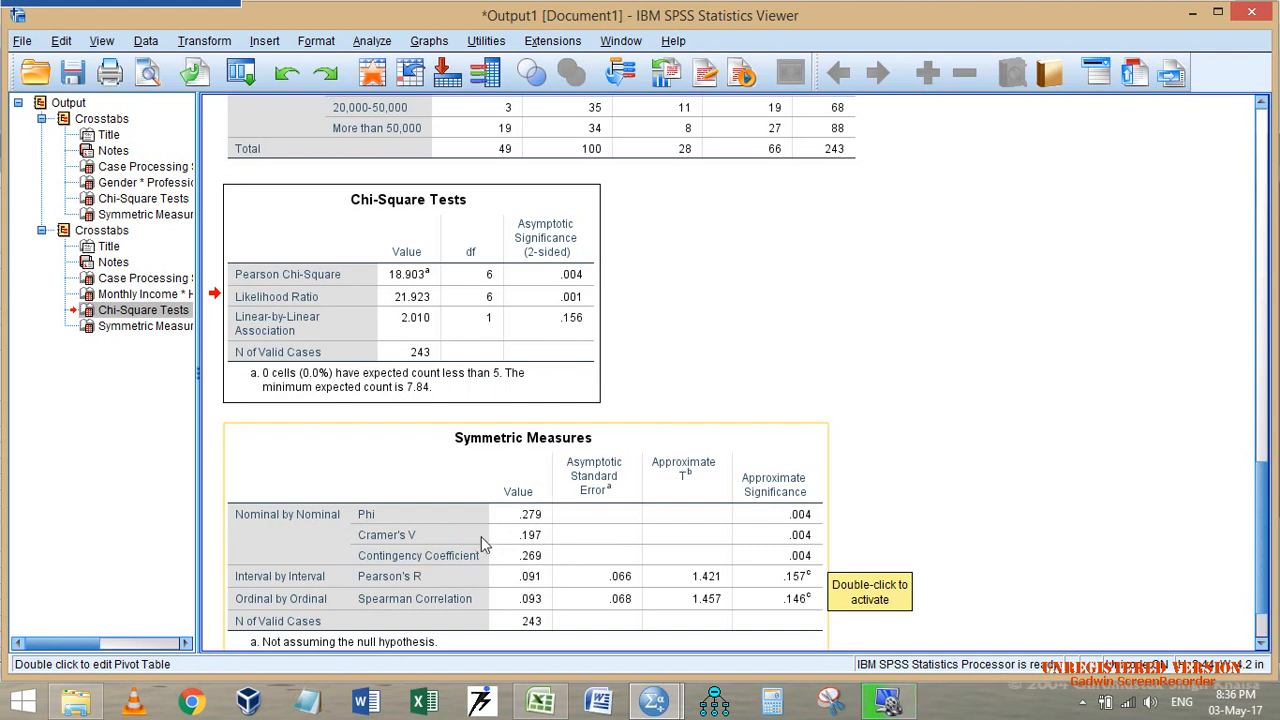
scroll(537, 545, up, 10)
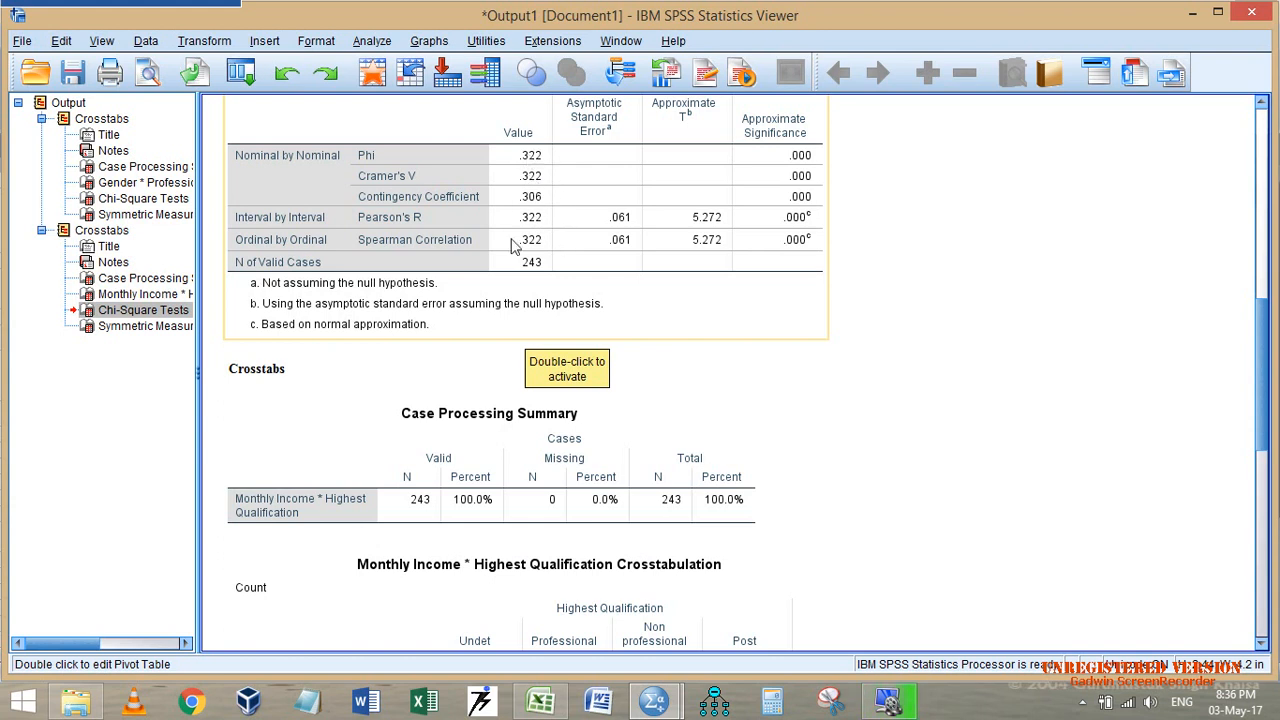
scroll(530, 250, down, 3)
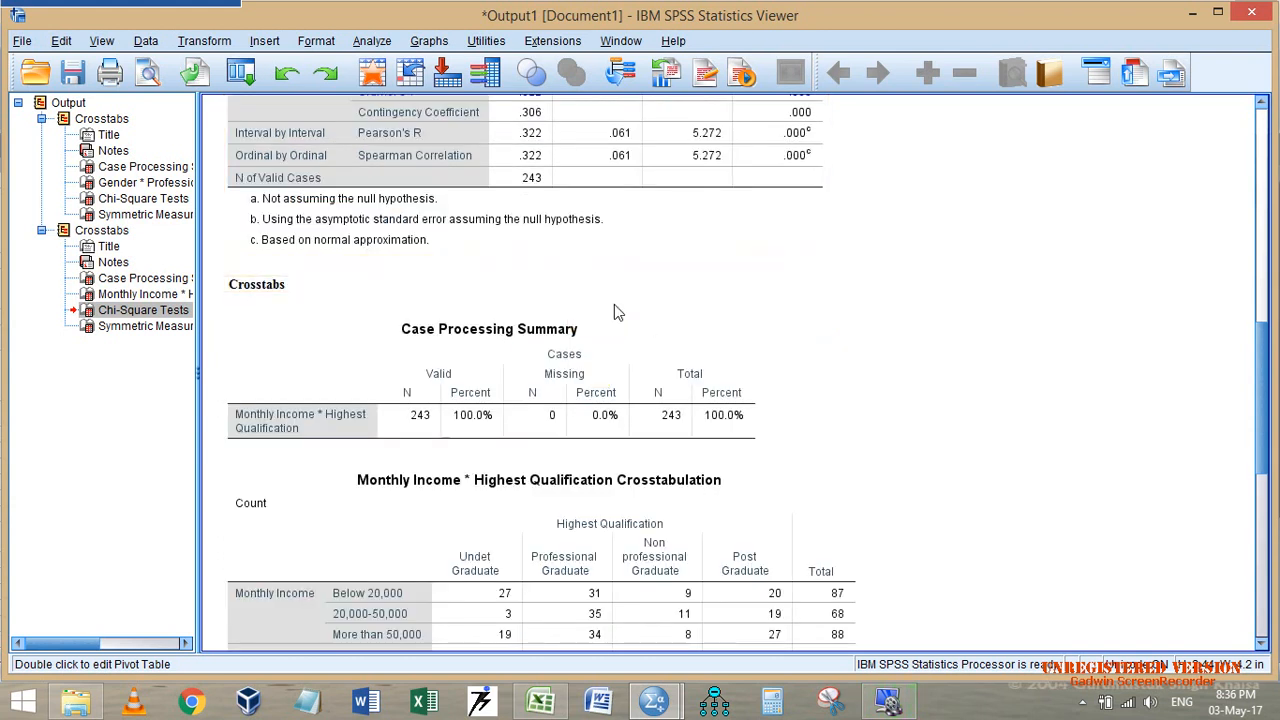
scroll(638, 313, down, 1)
click(540, 700)
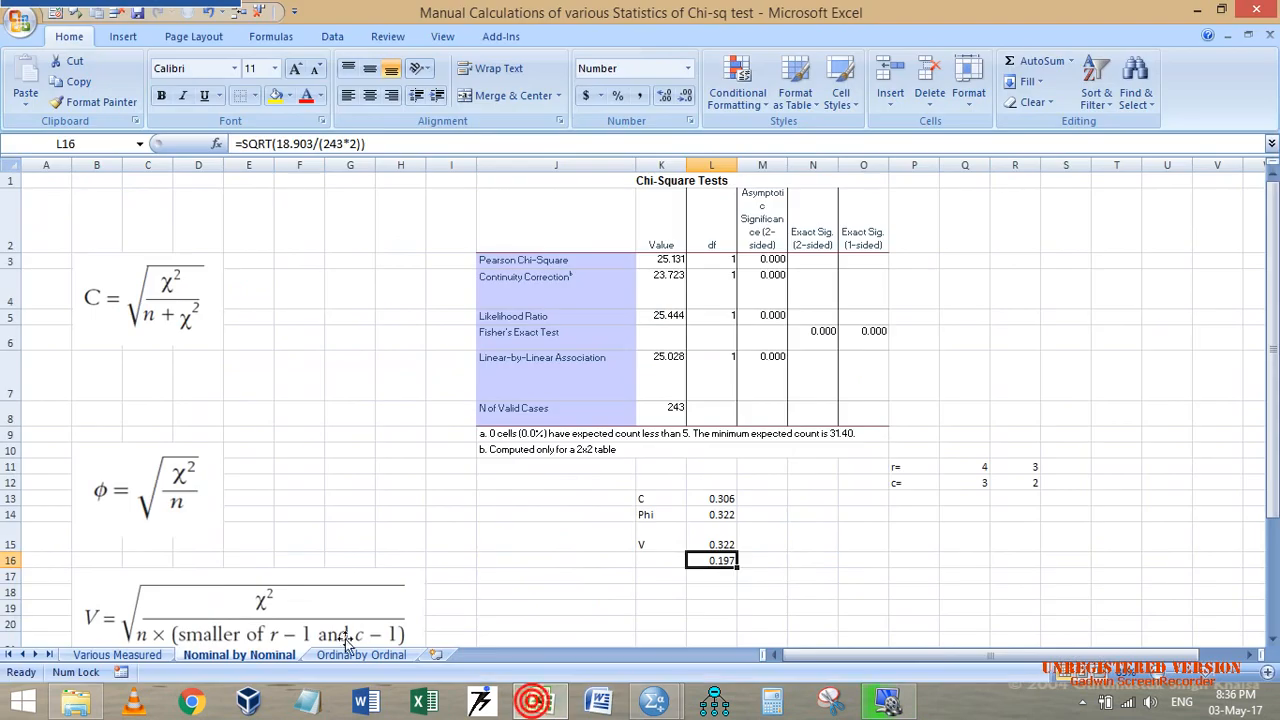